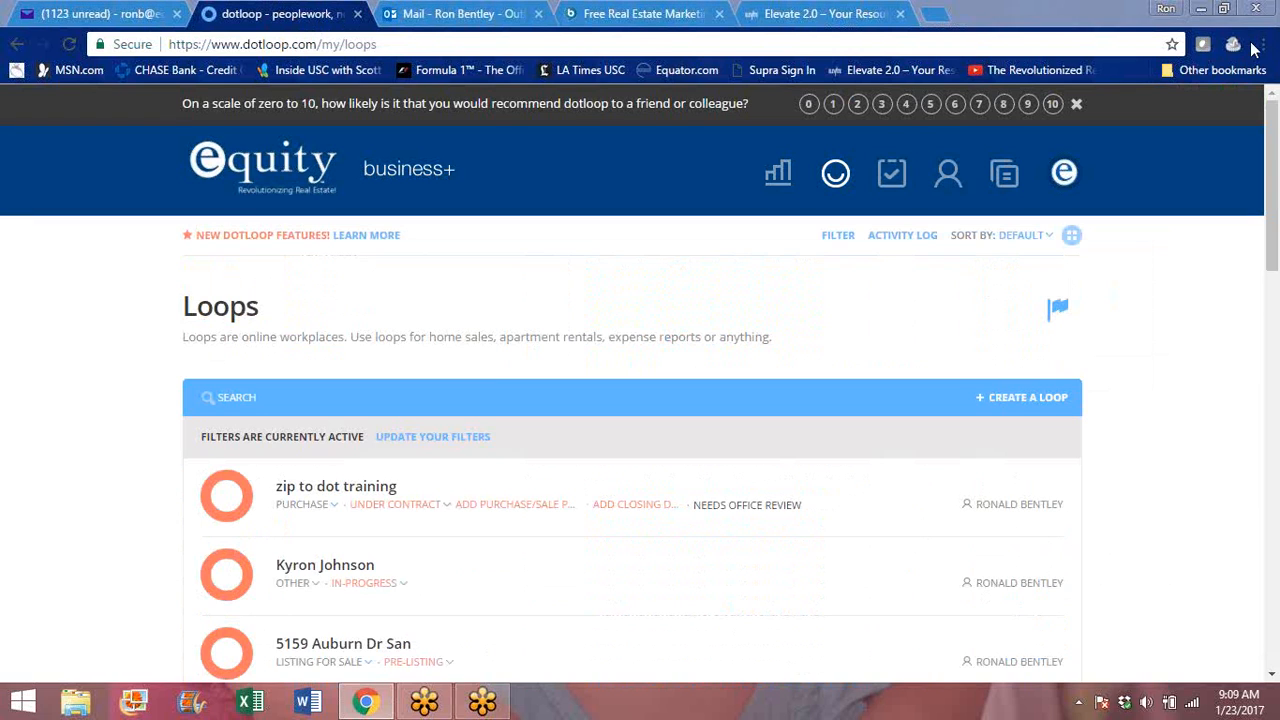
# - Create a loop named "New agent test" without choosing a template
pyautogui.click(838, 311)
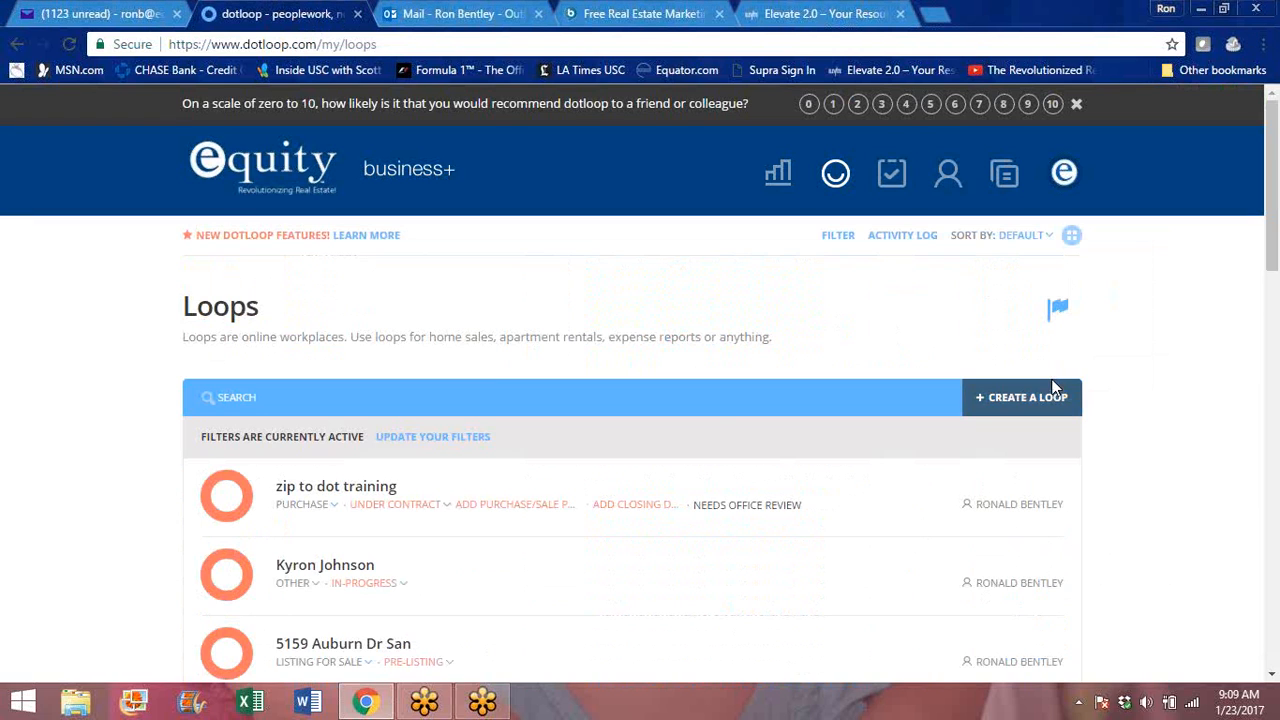
pyautogui.click(1053, 387)
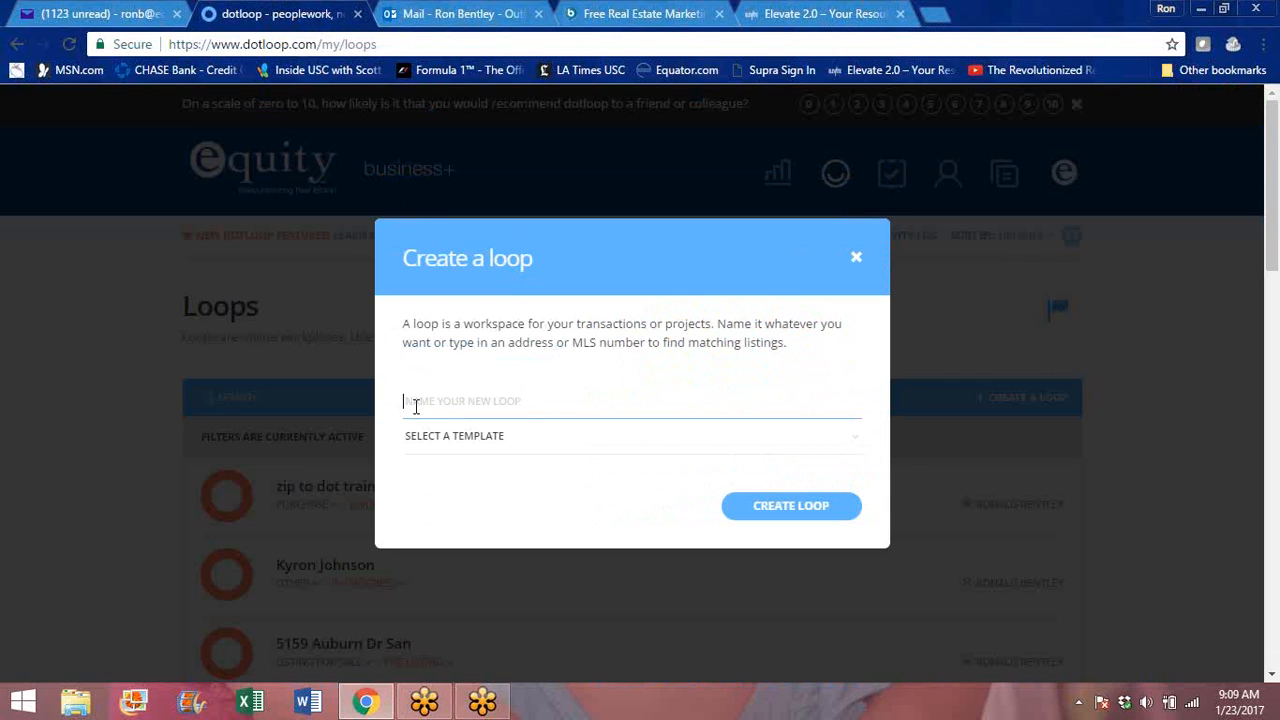
pyautogui.write('New')
pyautogui.write(' ga')
pyautogui.press('BackSpace')
pyautogui.press('BackSpace')
pyautogui.press('BackSpace')
pyautogui.write('agent')
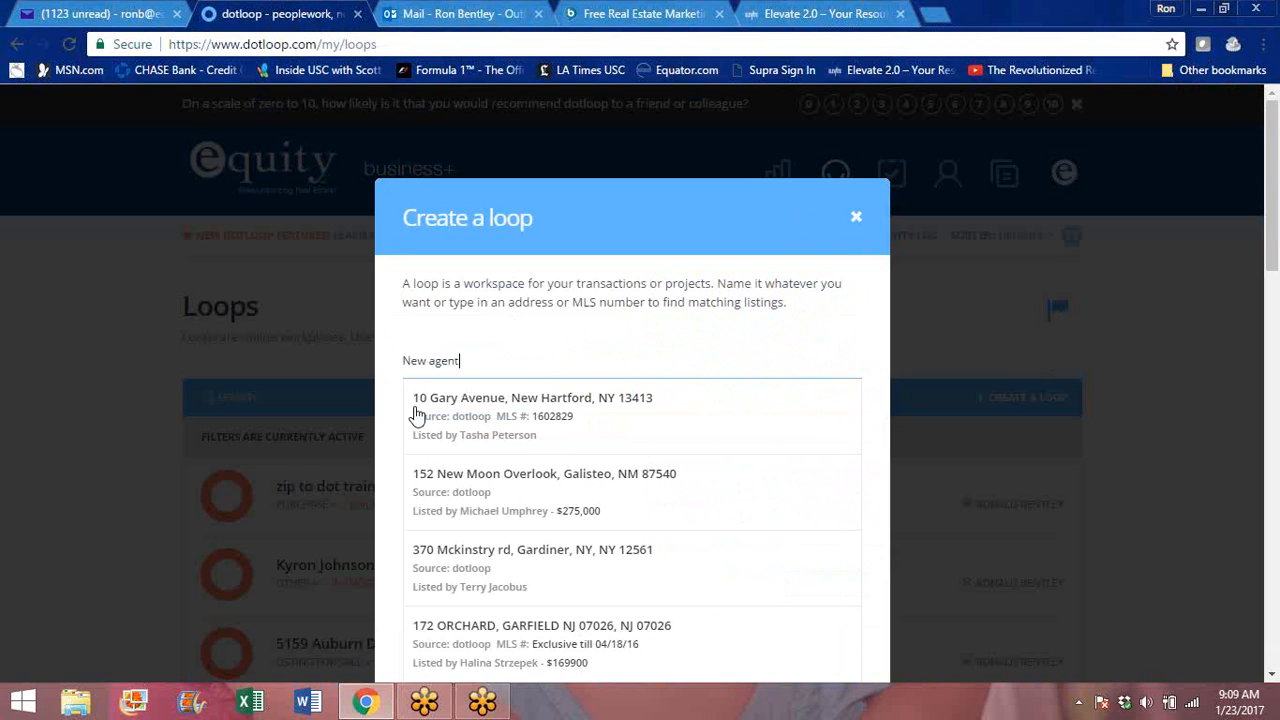
pyautogui.write(' sam')
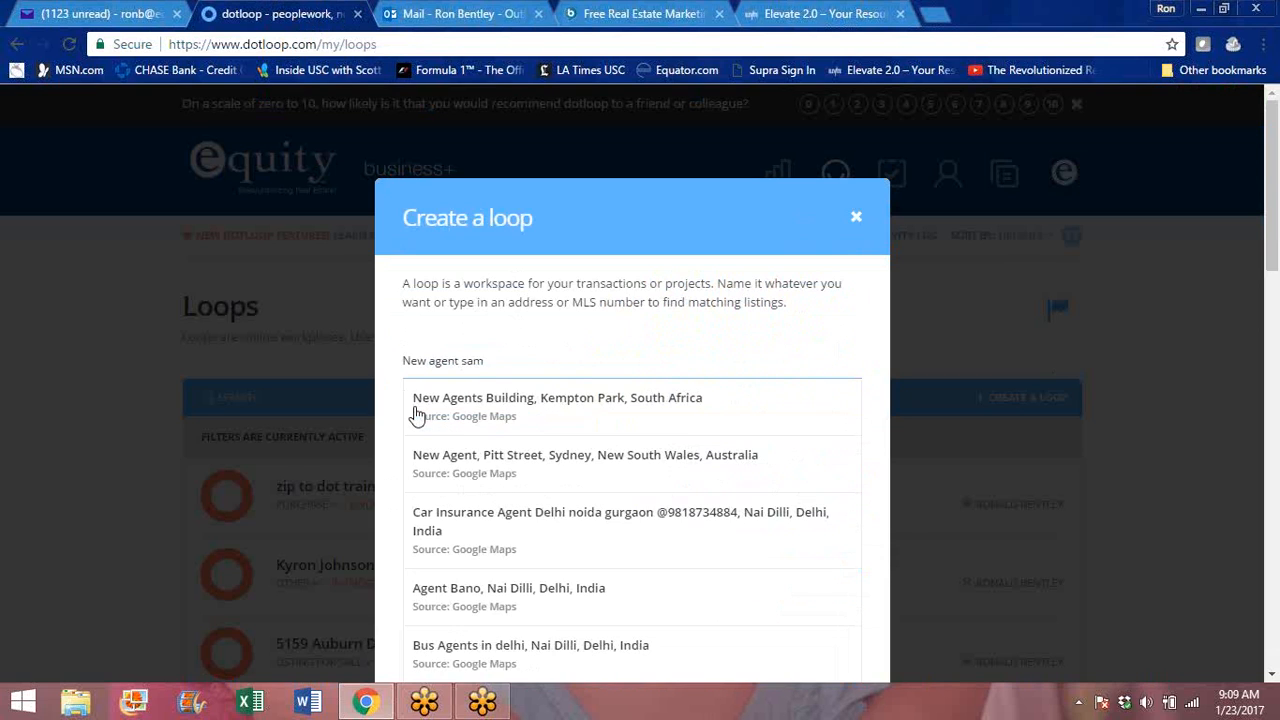
pyautogui.press('BackSpace')
pyautogui.press('BackSpace')
pyautogui.press('BackSpace')
pyautogui.write('test')
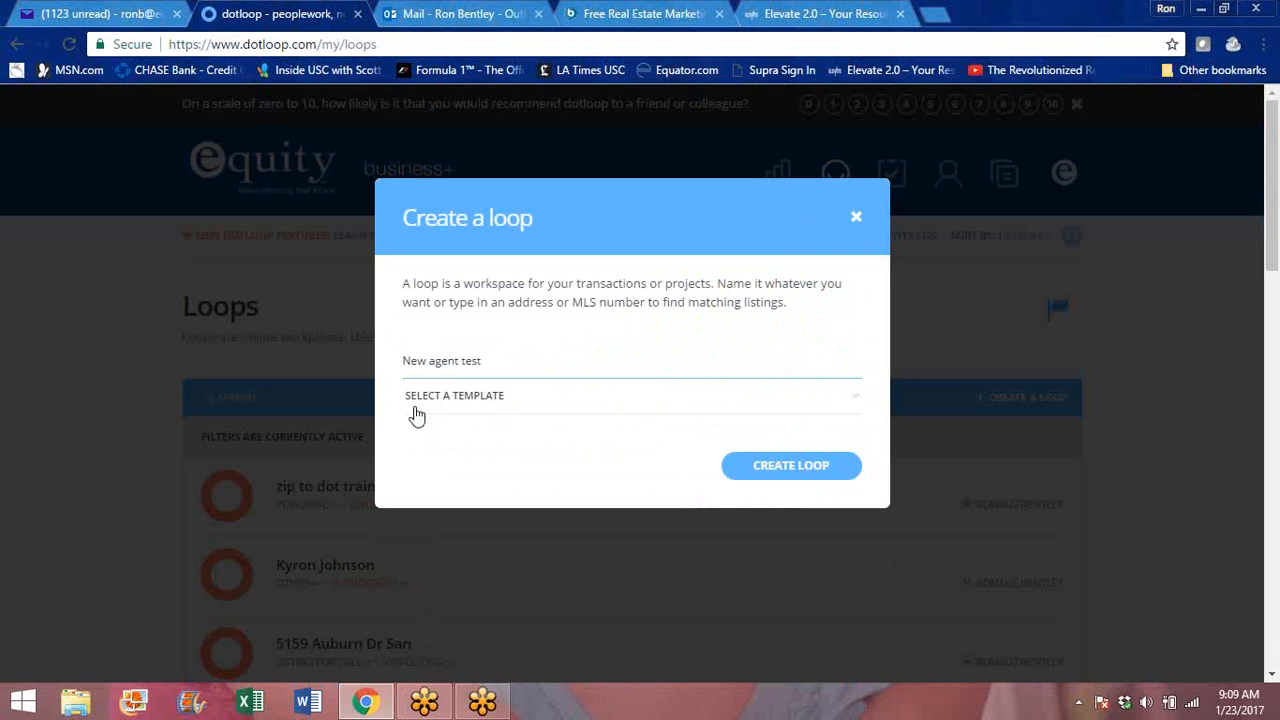
pyautogui.click(789, 465)
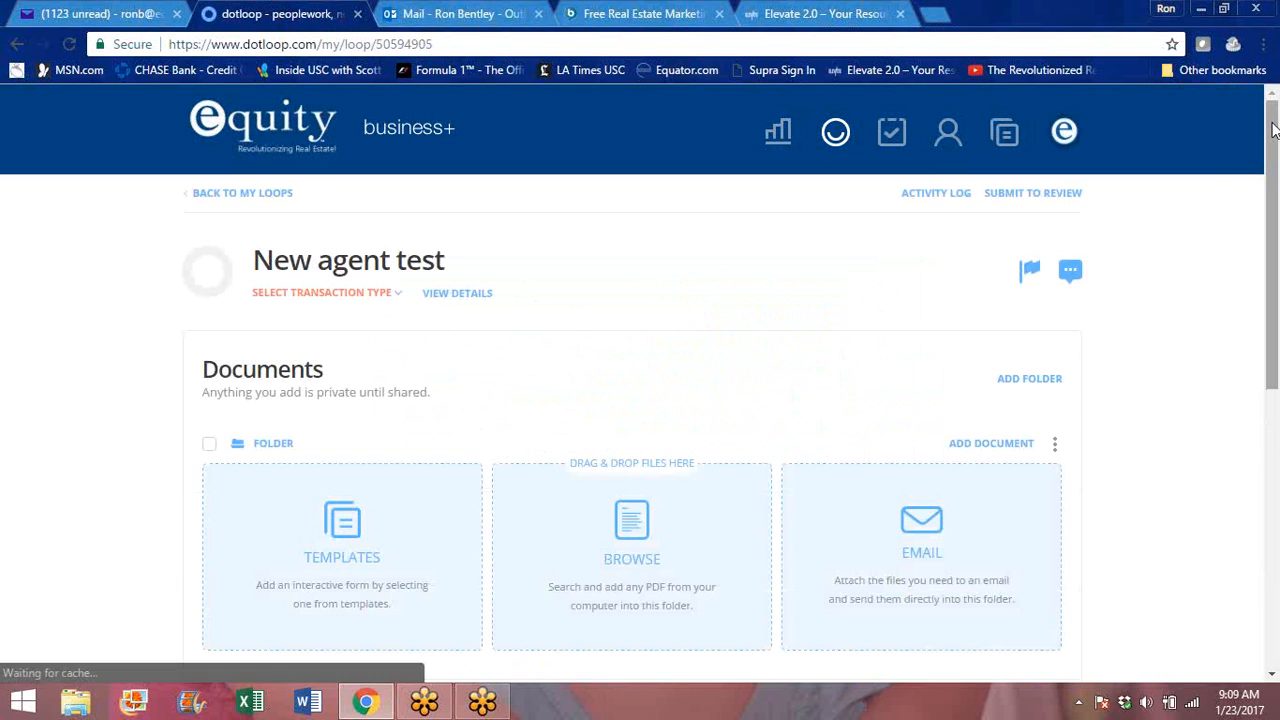
# - Start adding a person to the loop, using the full name New Agent and the matching suggested contact's e-mail
pyautogui.moveTo(1273, 130); pyautogui.dragTo(1273, 365)
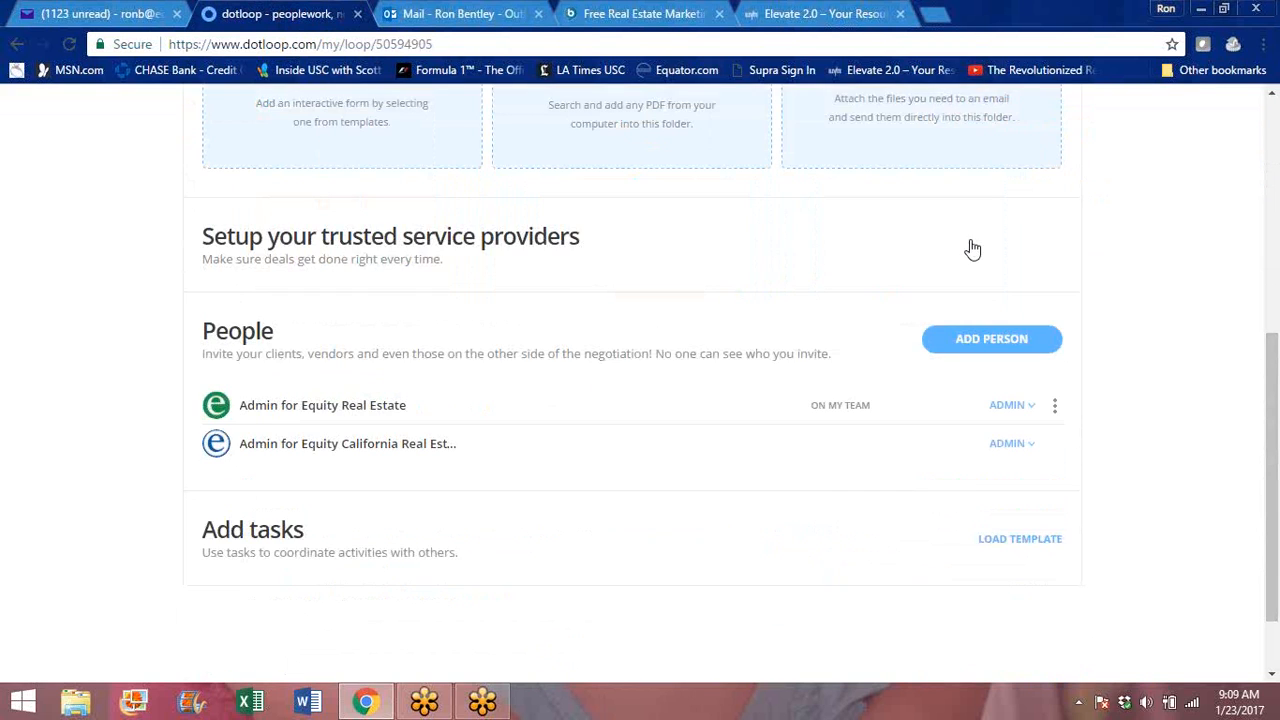
pyautogui.click(994, 352)
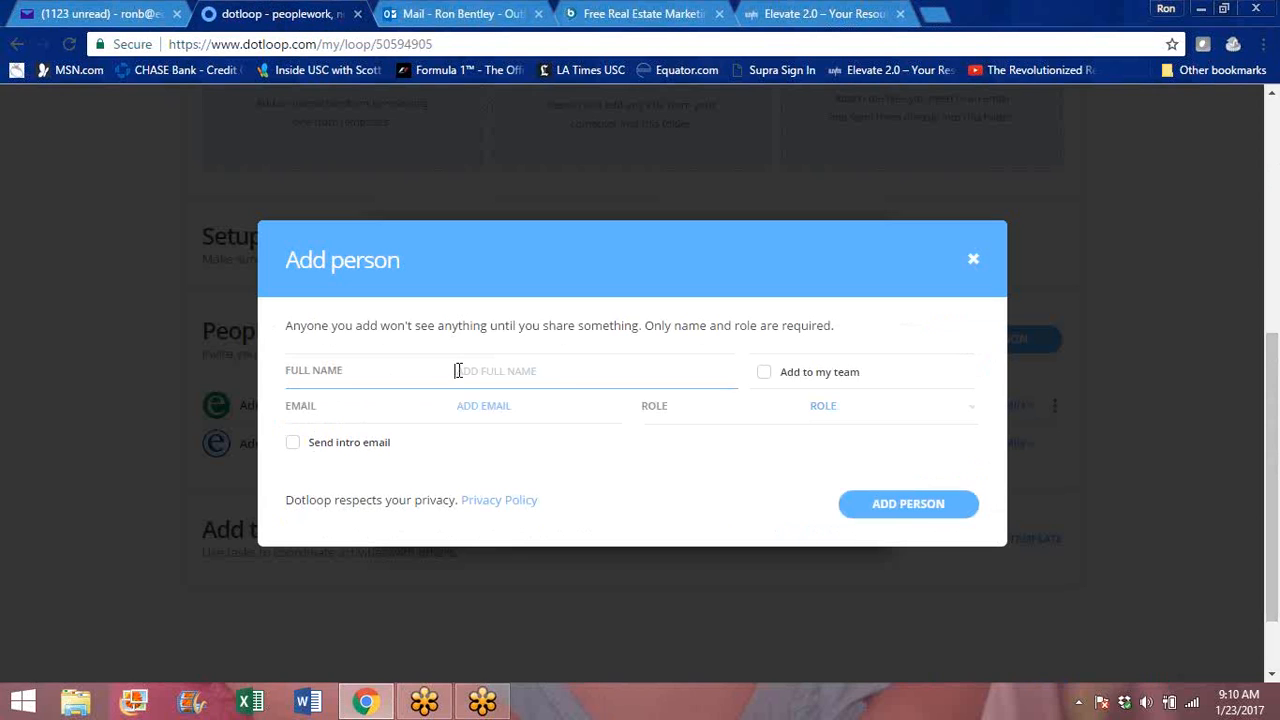
pyautogui.write('New agent')
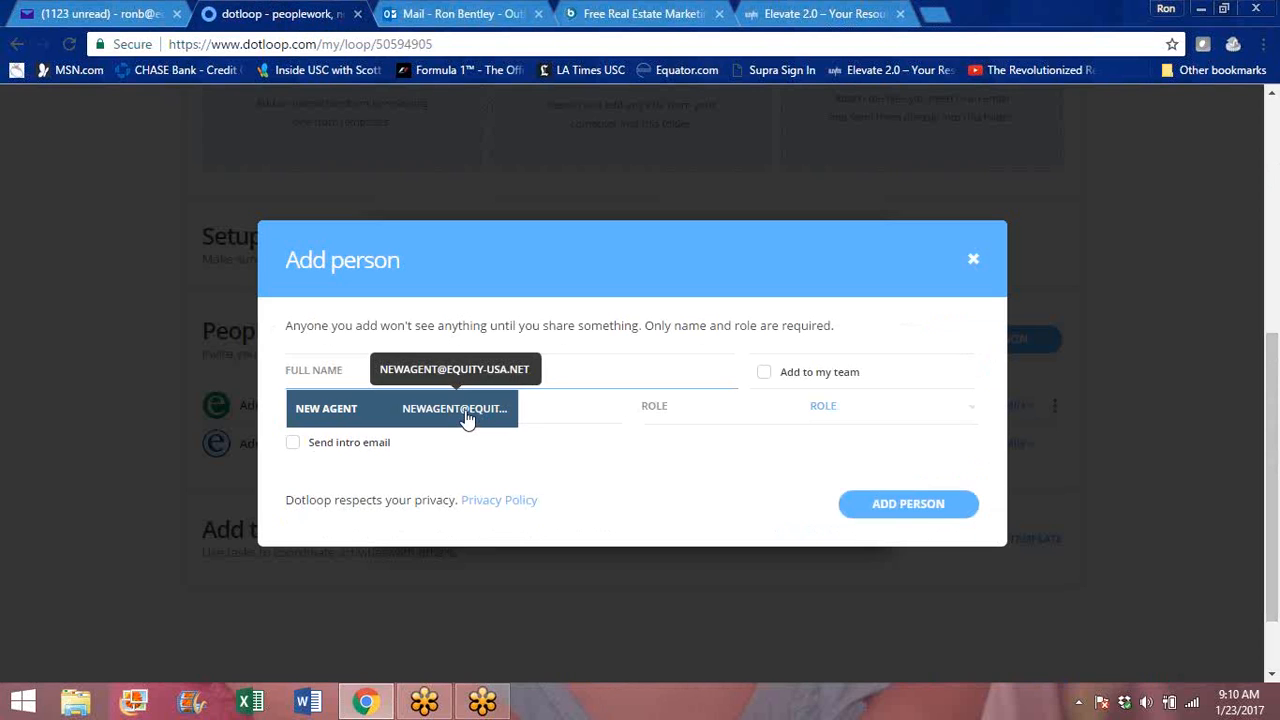
pyautogui.click(571, 417)
pyautogui.write('New agent')
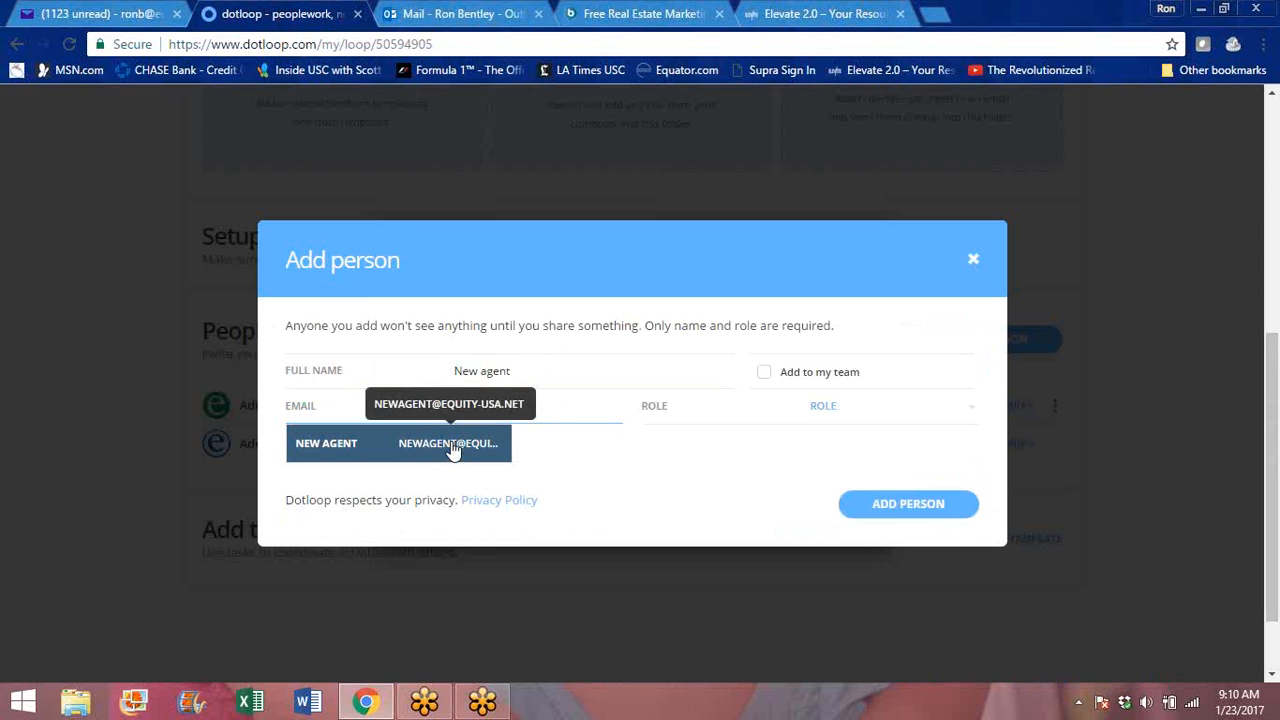
pyautogui.click(452, 447)
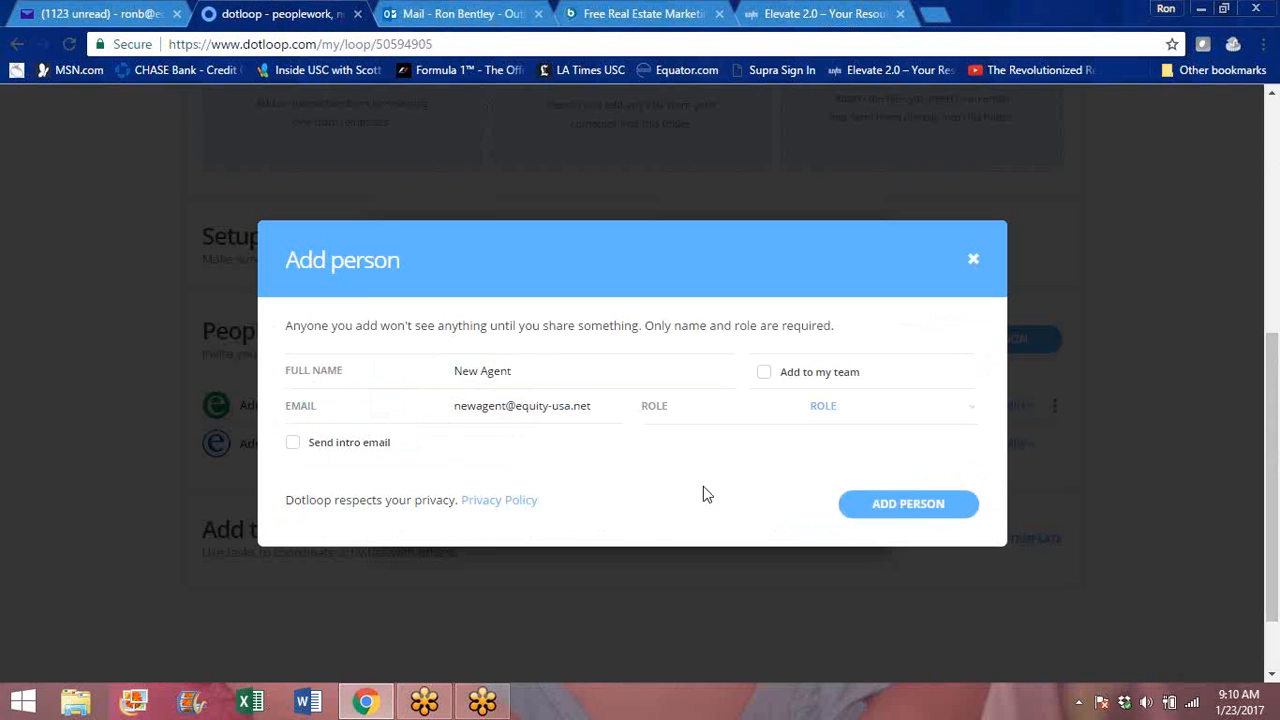
# - Give the person the Buying Agent role and add them to the loop, leaving the optional contact details blank
pyautogui.click(973, 413)
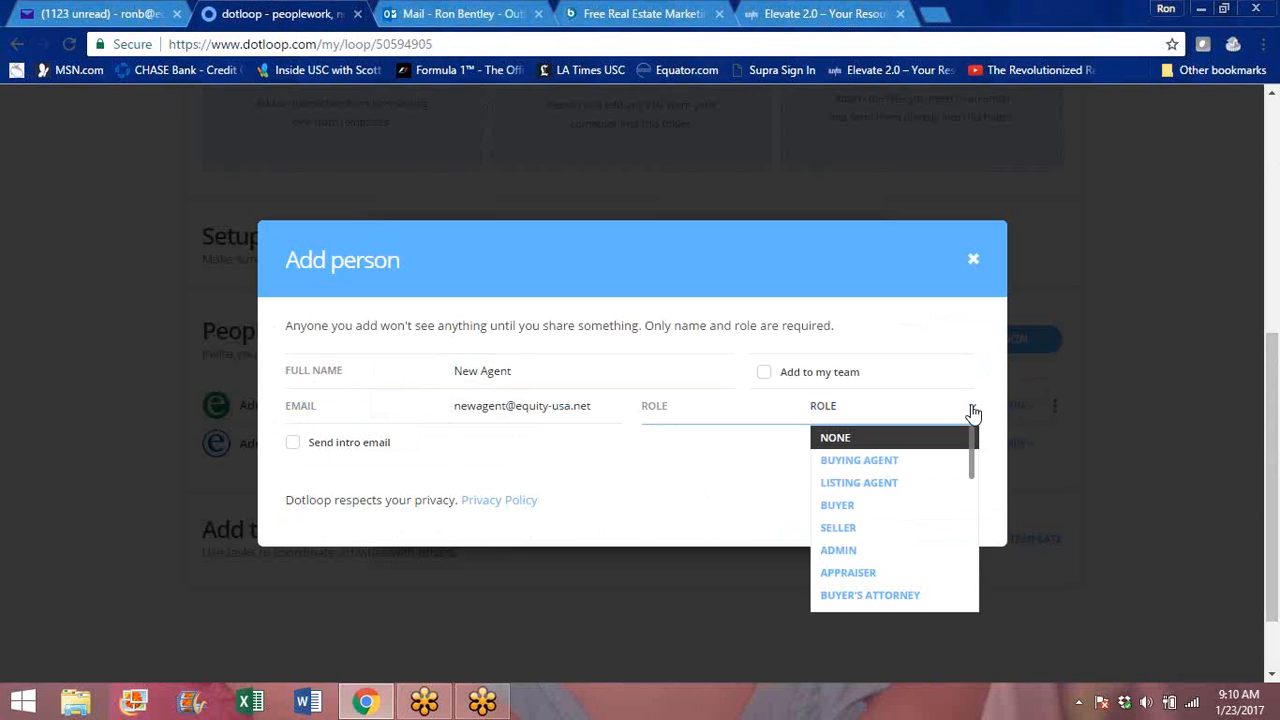
pyautogui.click(851, 461)
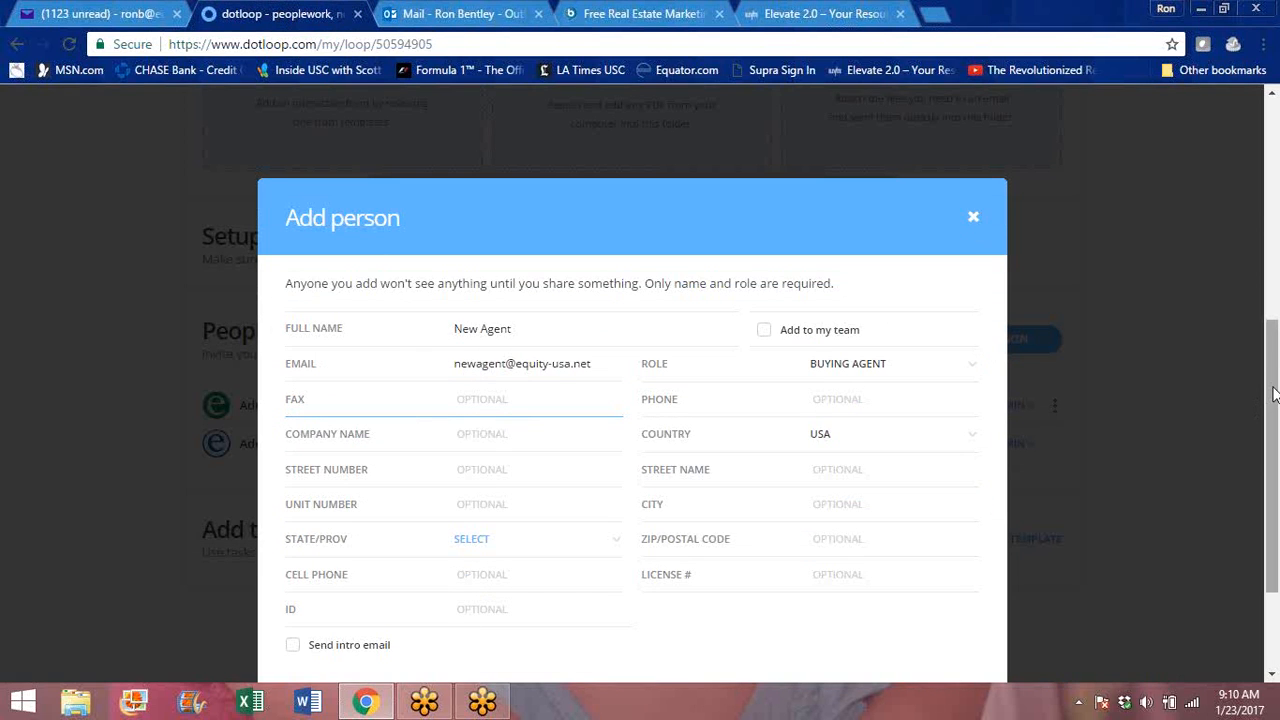
pyautogui.scroll(-2, 1274, 396)
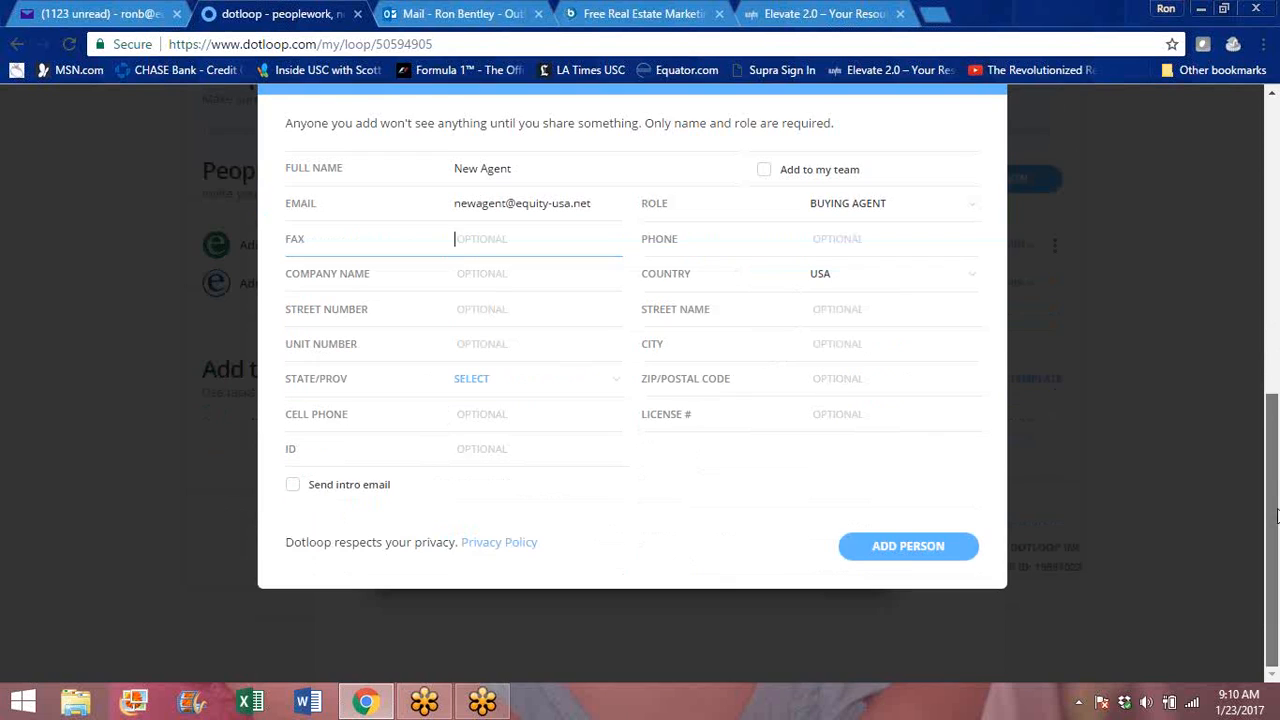
pyautogui.click(905, 552)
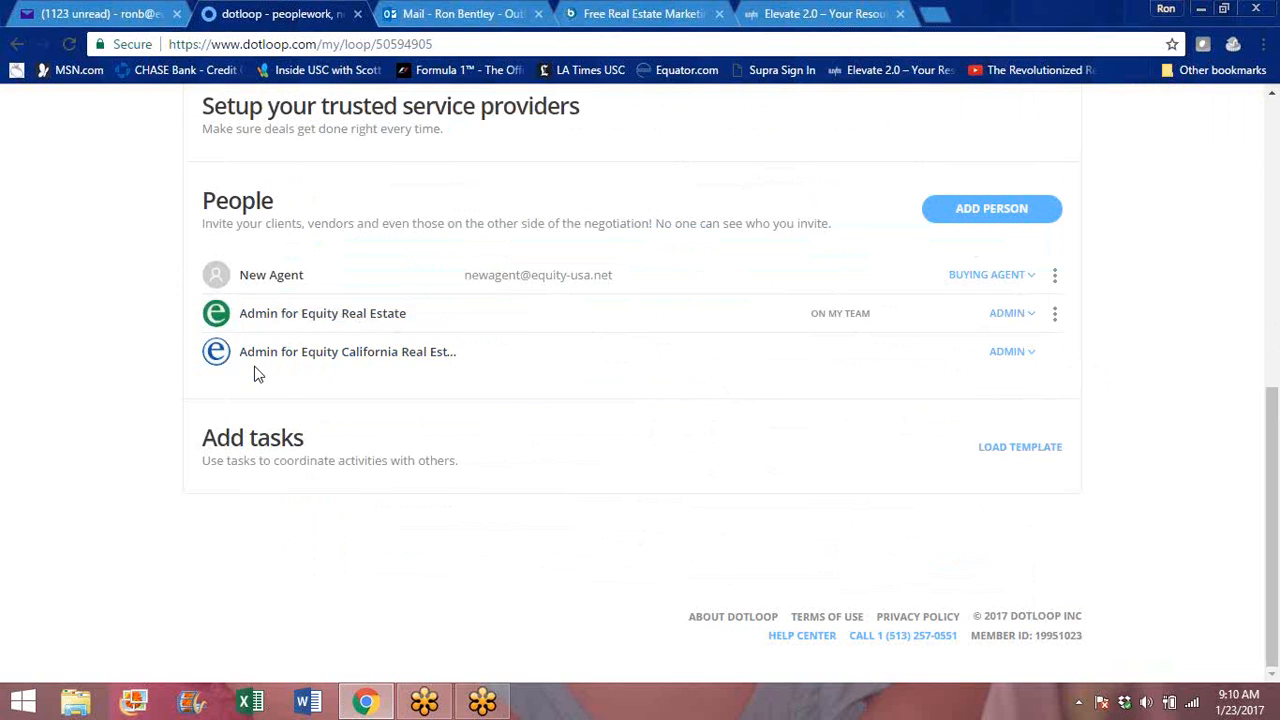
# - Change the role of the Equity California Real Estate Pacific Coast entry to Buying Broker and save it
pyautogui.click(1030, 351)
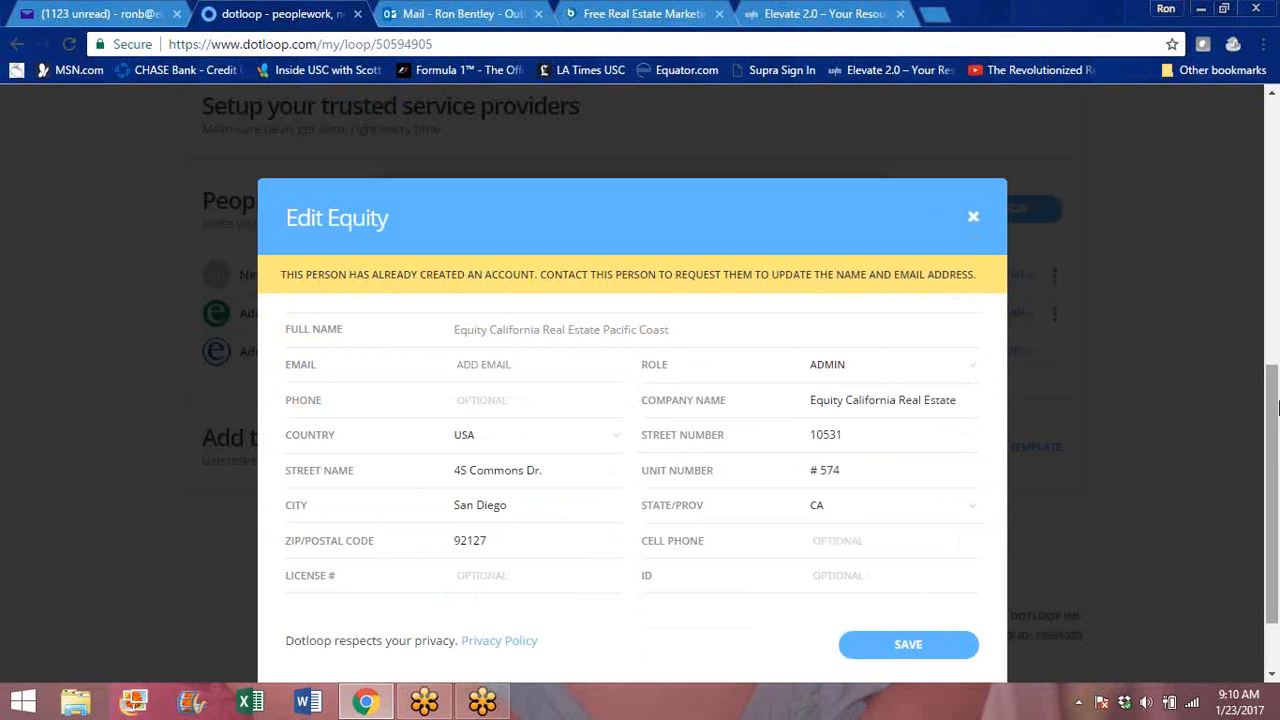
pyautogui.scroll(-1, 1276, 492)
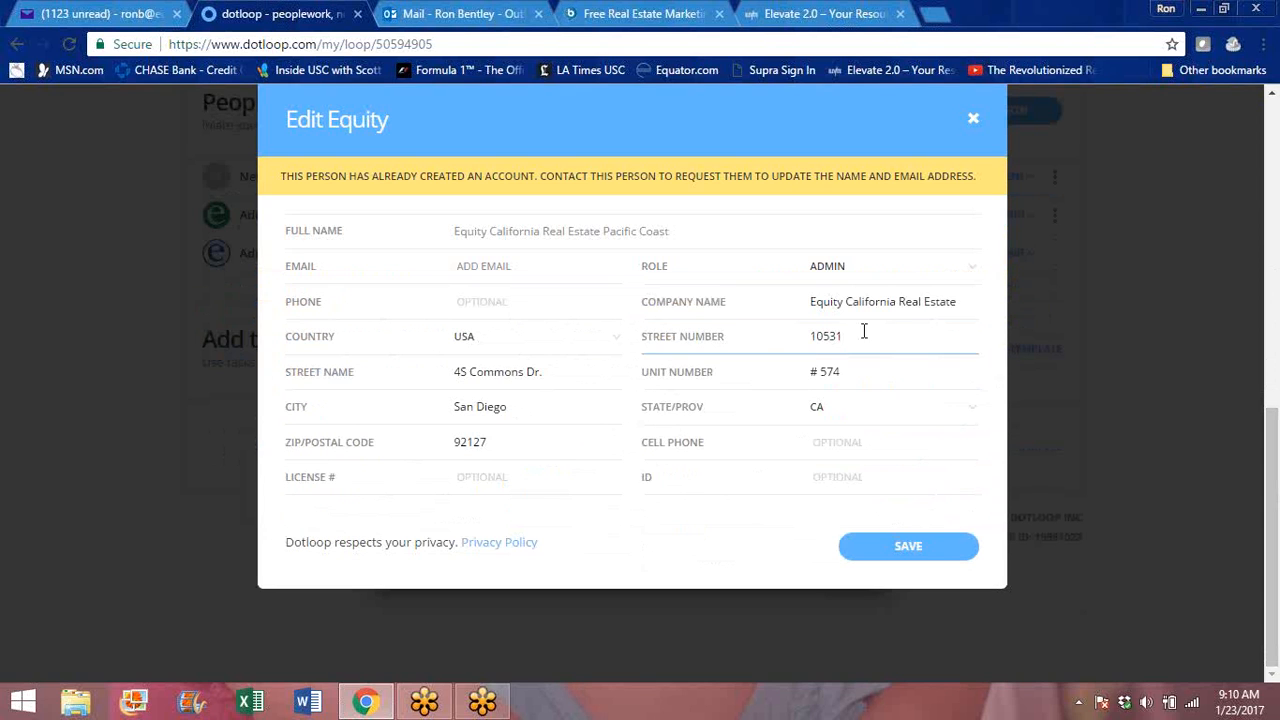
pyautogui.click(974, 272)
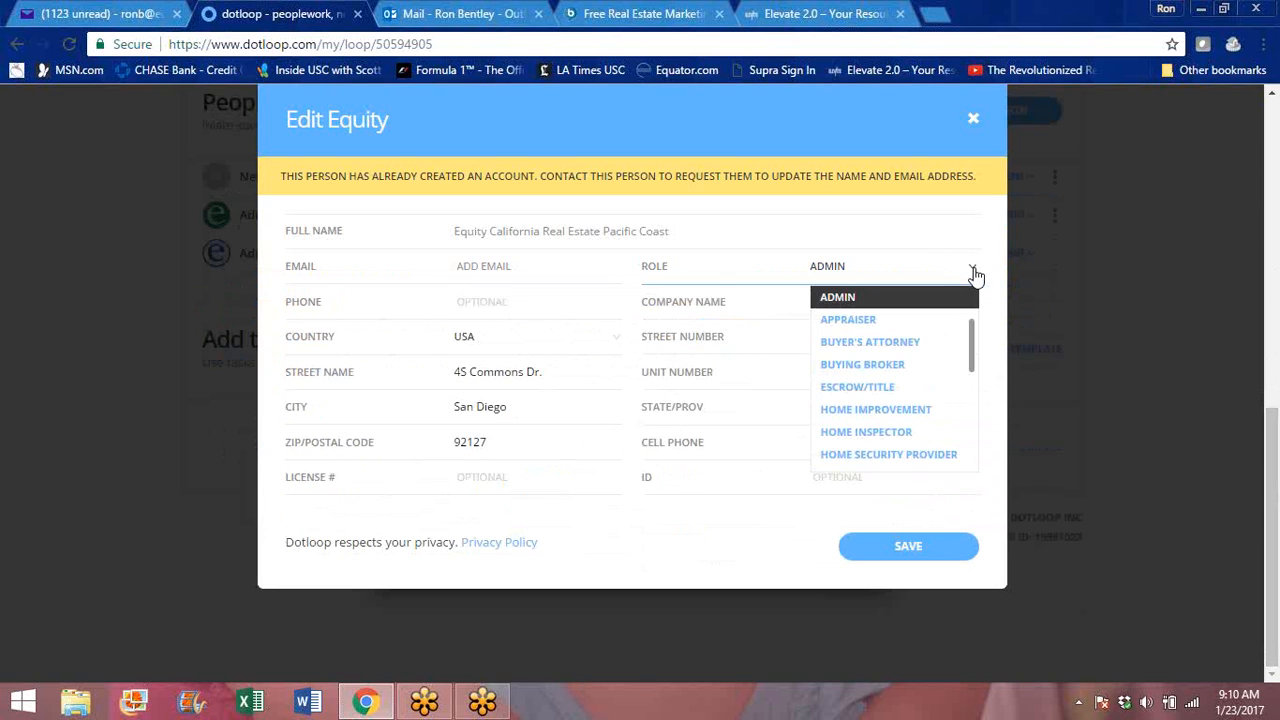
pyautogui.click(903, 367)
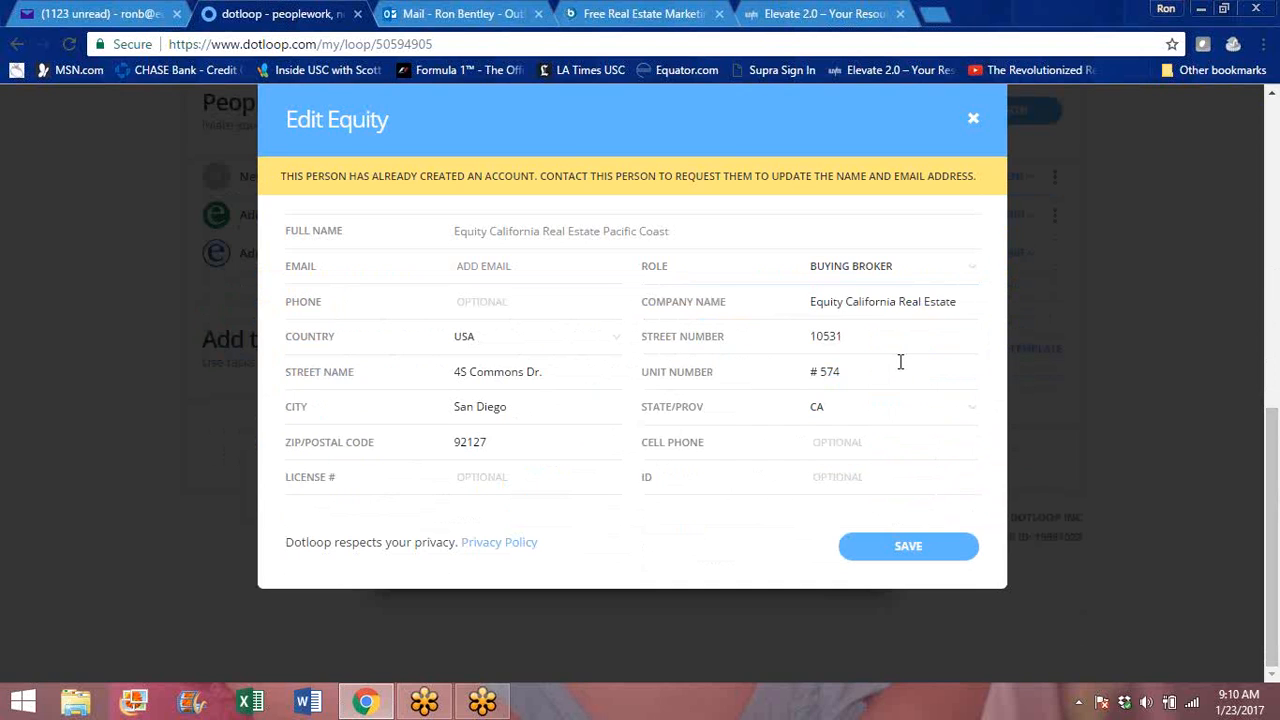
pyautogui.click(900, 677)
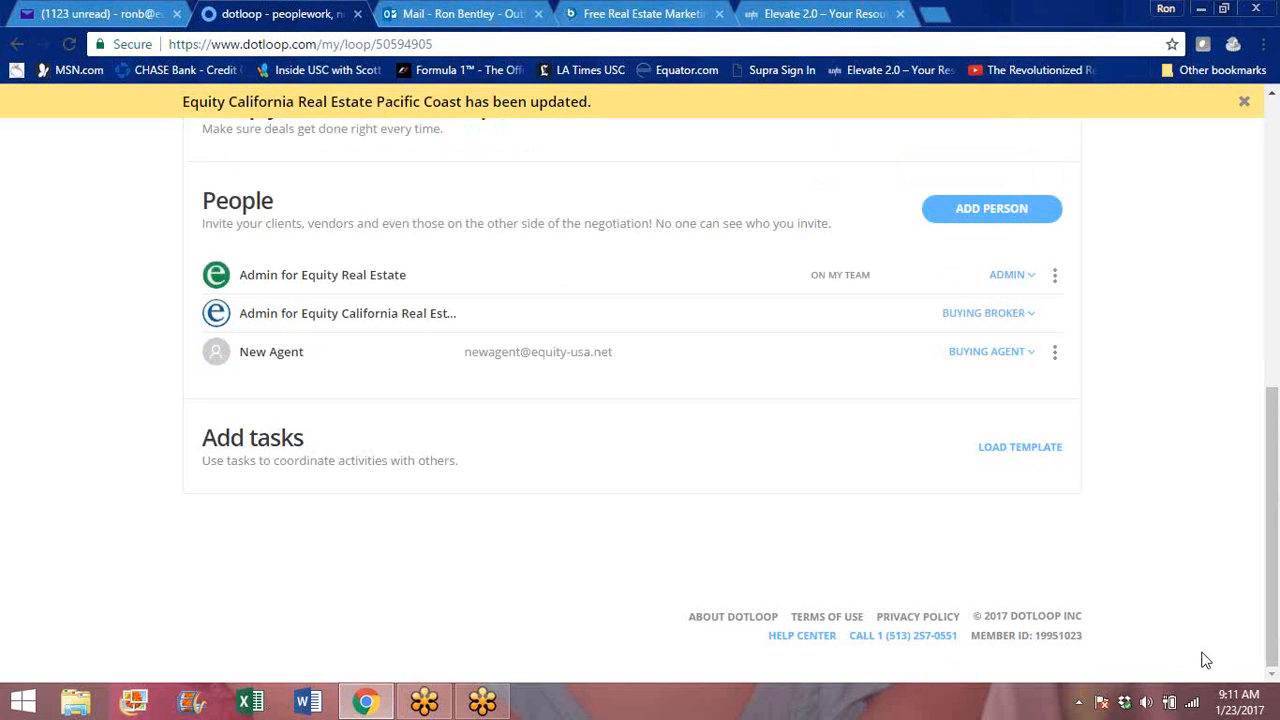
# - Choose to add documents from templates and select all documents in the New Agent Packet
pyautogui.scroll(4, 1273, 619)
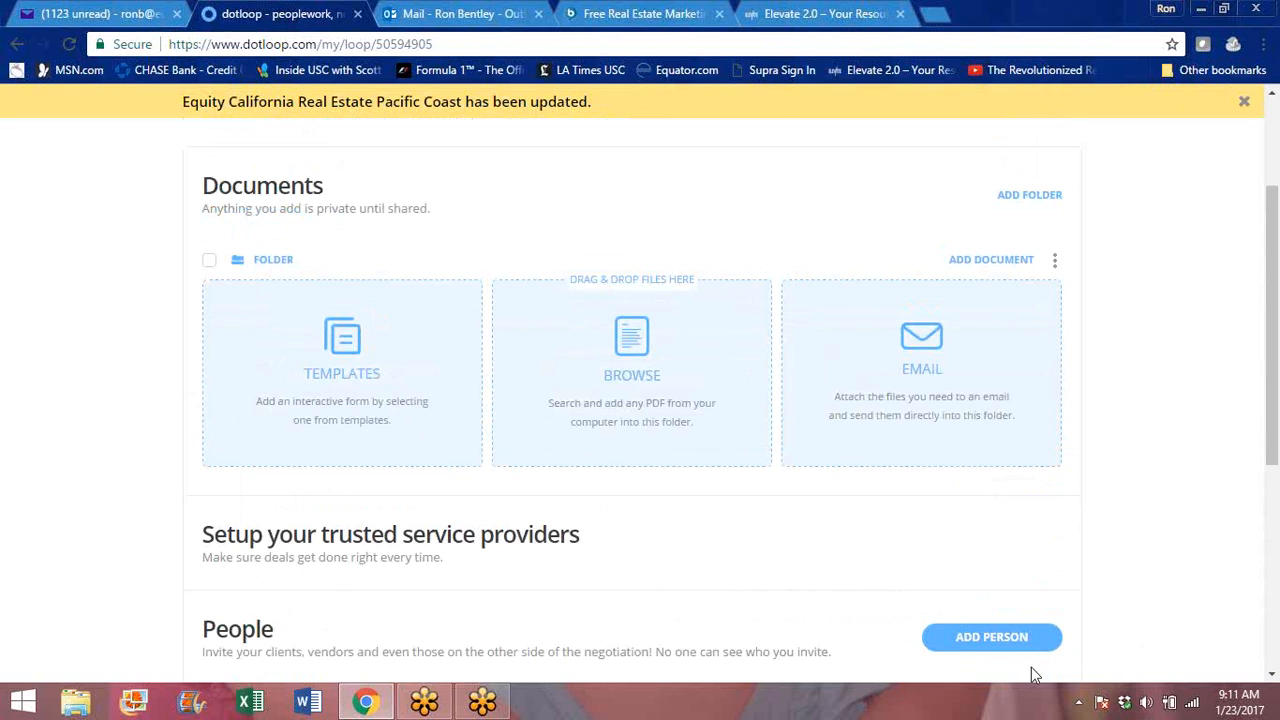
pyautogui.click(353, 343)
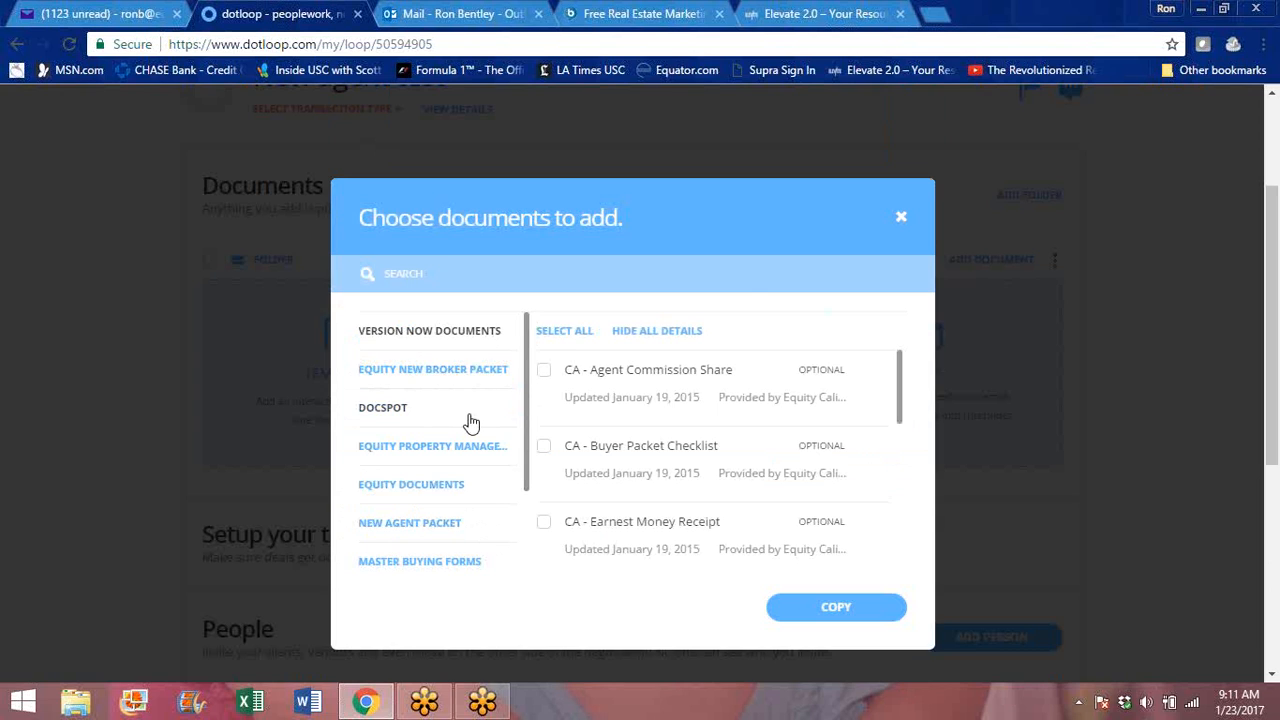
pyautogui.click(397, 530)
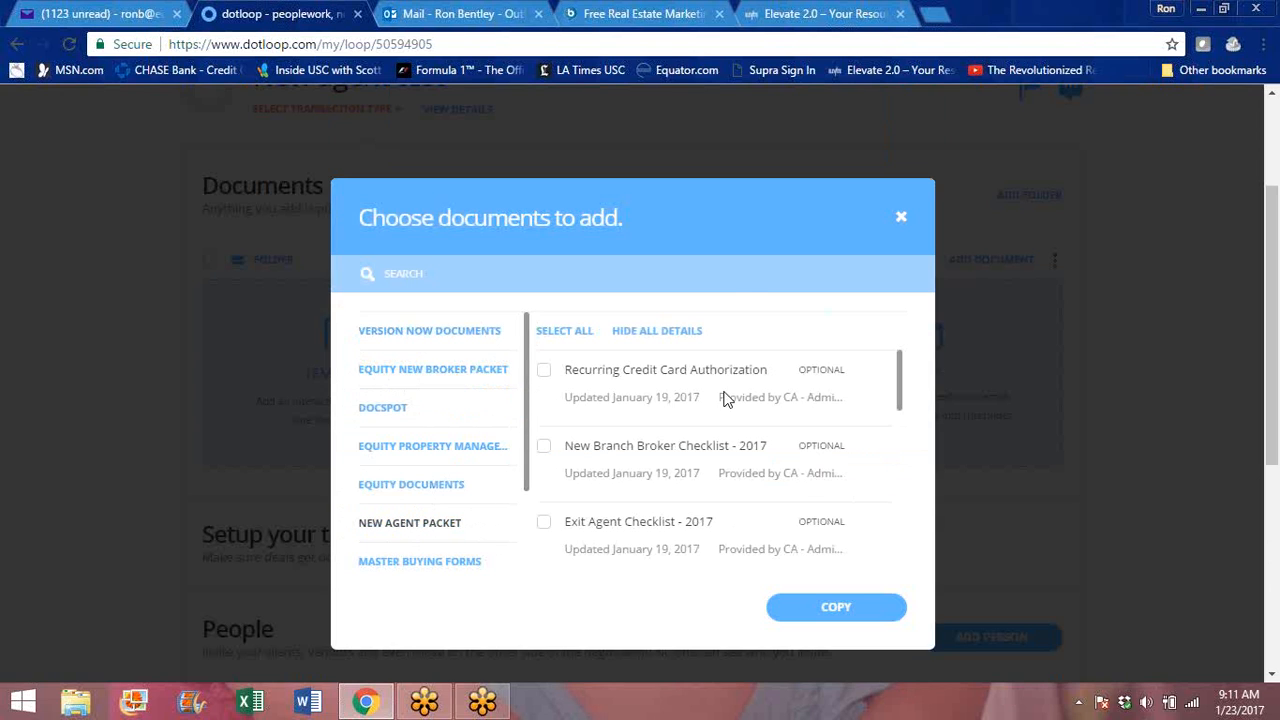
pyautogui.click(555, 333)
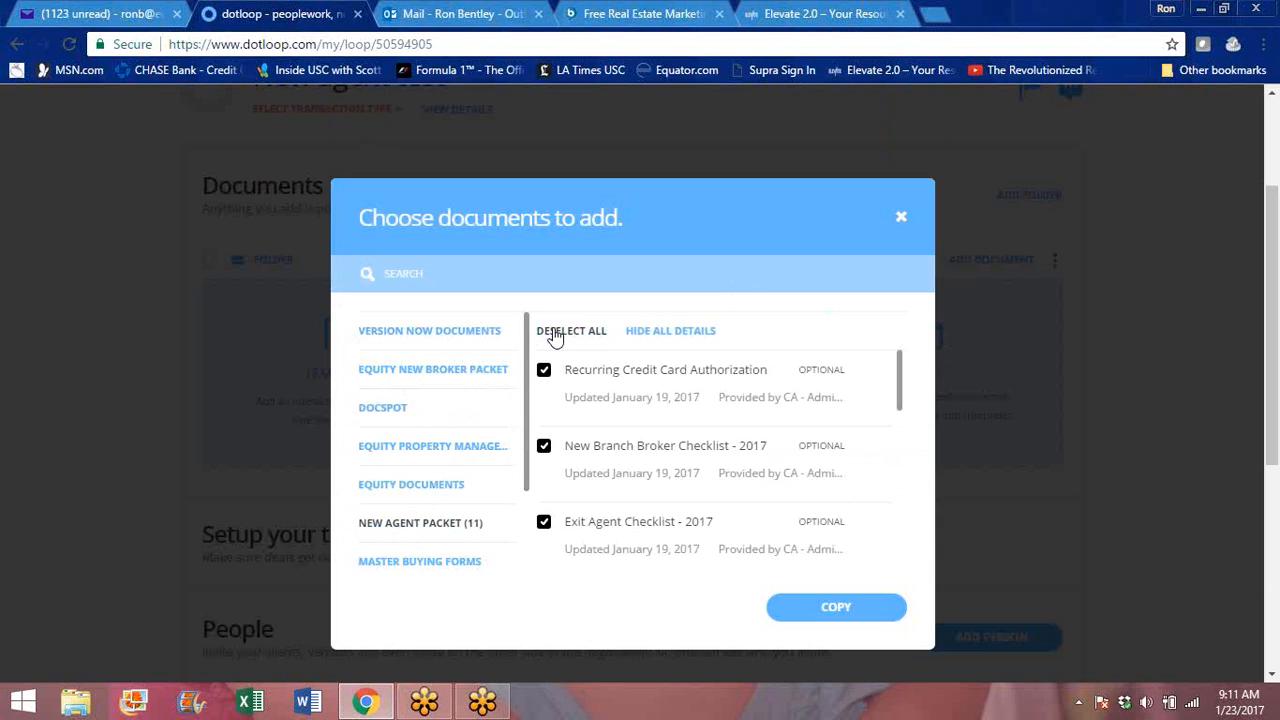
# - Exclude New Branch Broker Checklist - 2017, Exit Agent Checklist - 2017 and Mutual Nondisclosure Agreement, and copy the remaining packet documents into the loop
pyautogui.click(544, 452)
pyautogui.moveTo(905, 389); pyautogui.dragTo(903, 422)
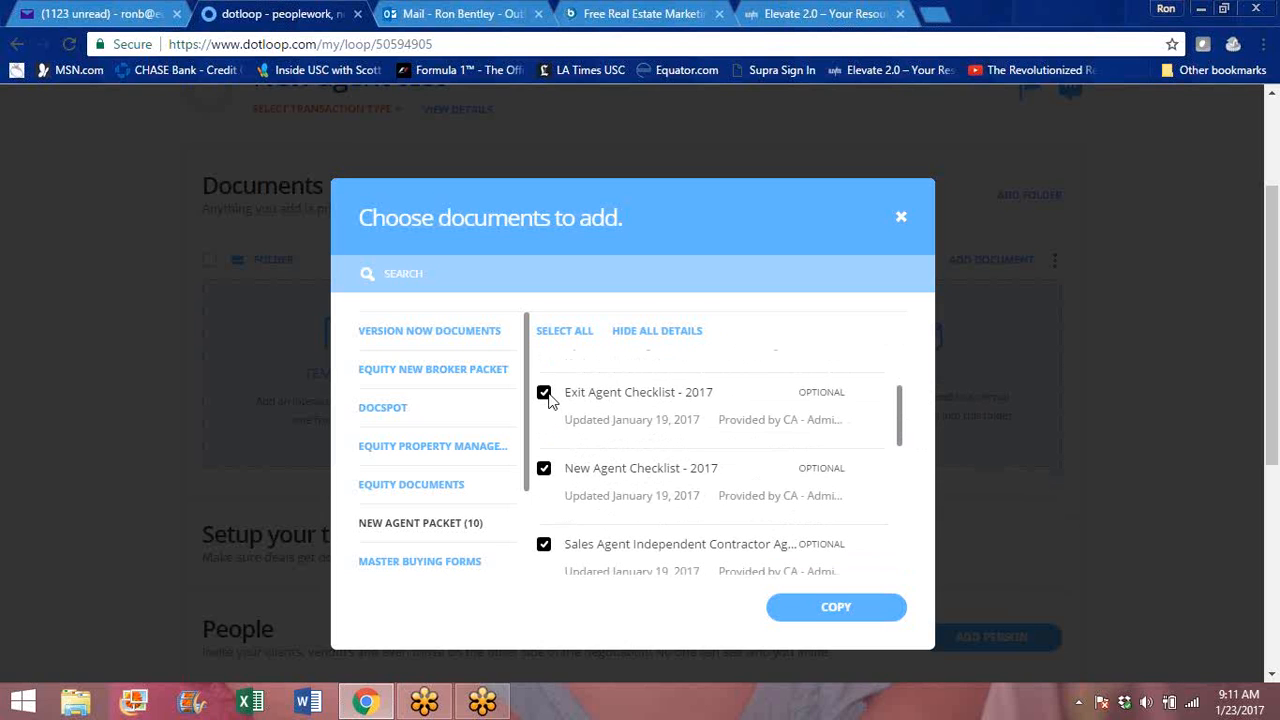
pyautogui.click(545, 395)
pyautogui.moveTo(900, 405); pyautogui.dragTo(905, 449)
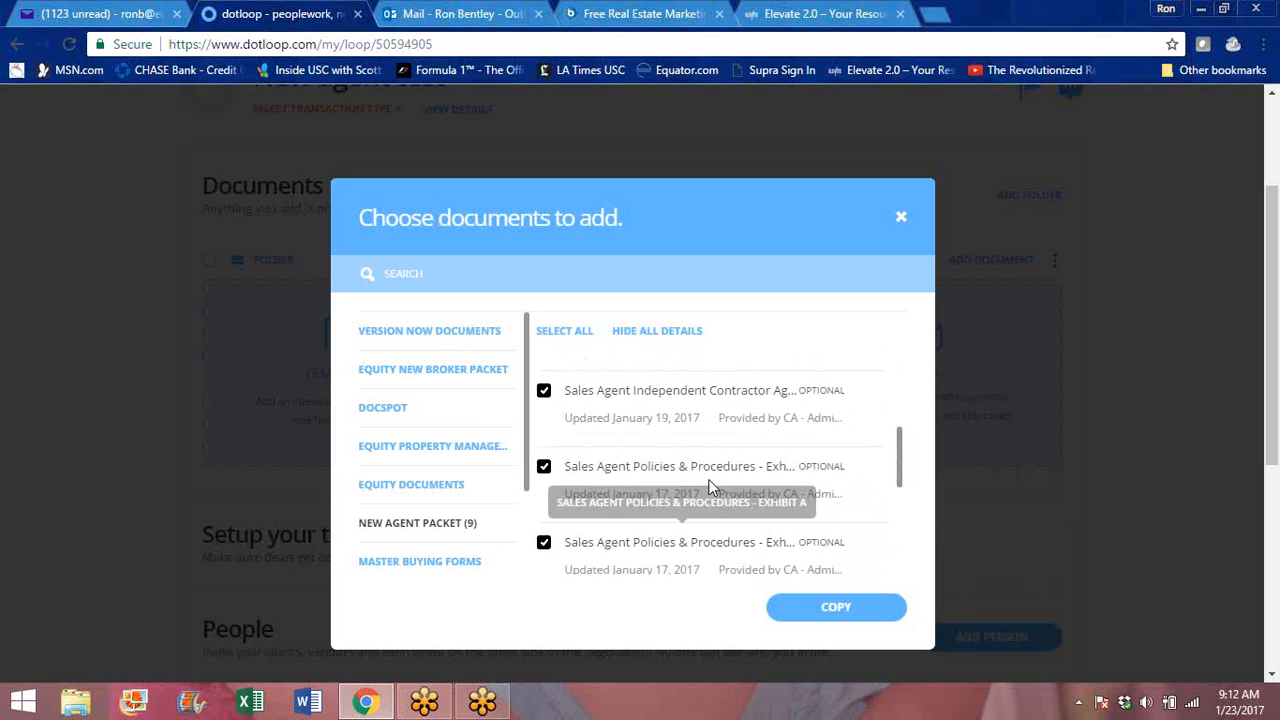
pyautogui.moveTo(903, 443); pyautogui.dragTo(900, 529)
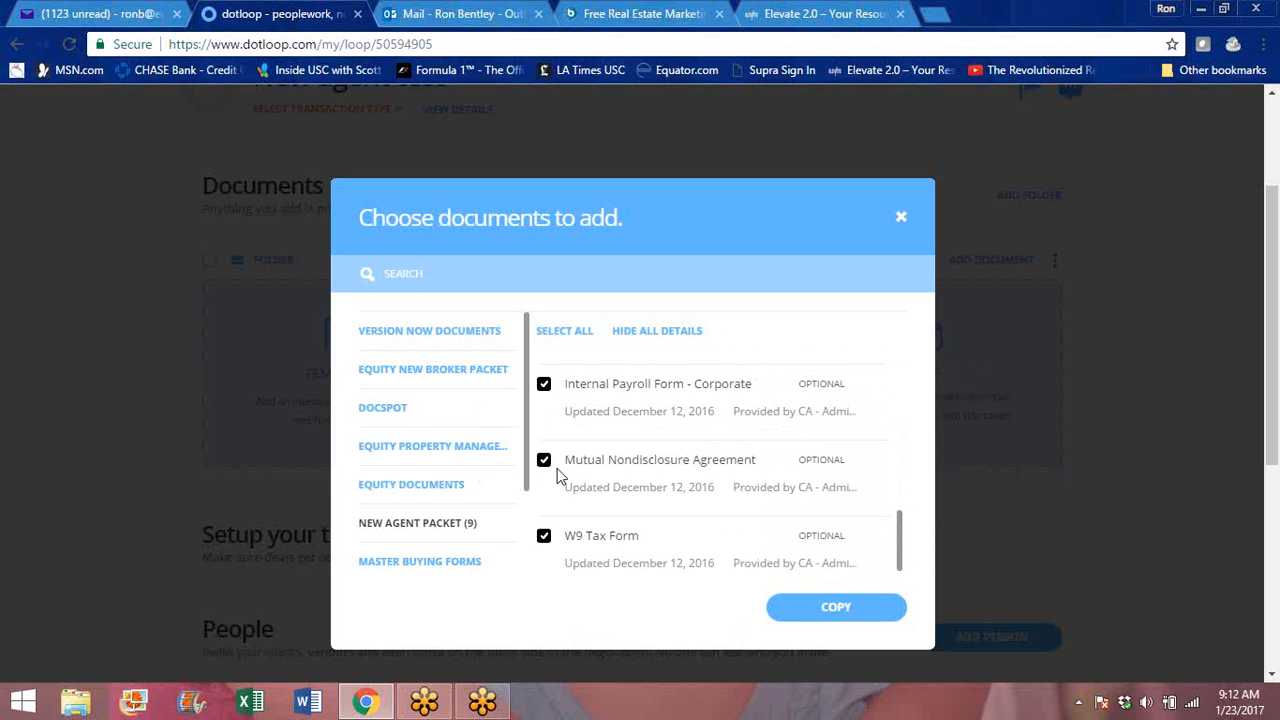
pyautogui.click(543, 463)
pyautogui.moveTo(900, 537); pyautogui.dragTo(880, 371)
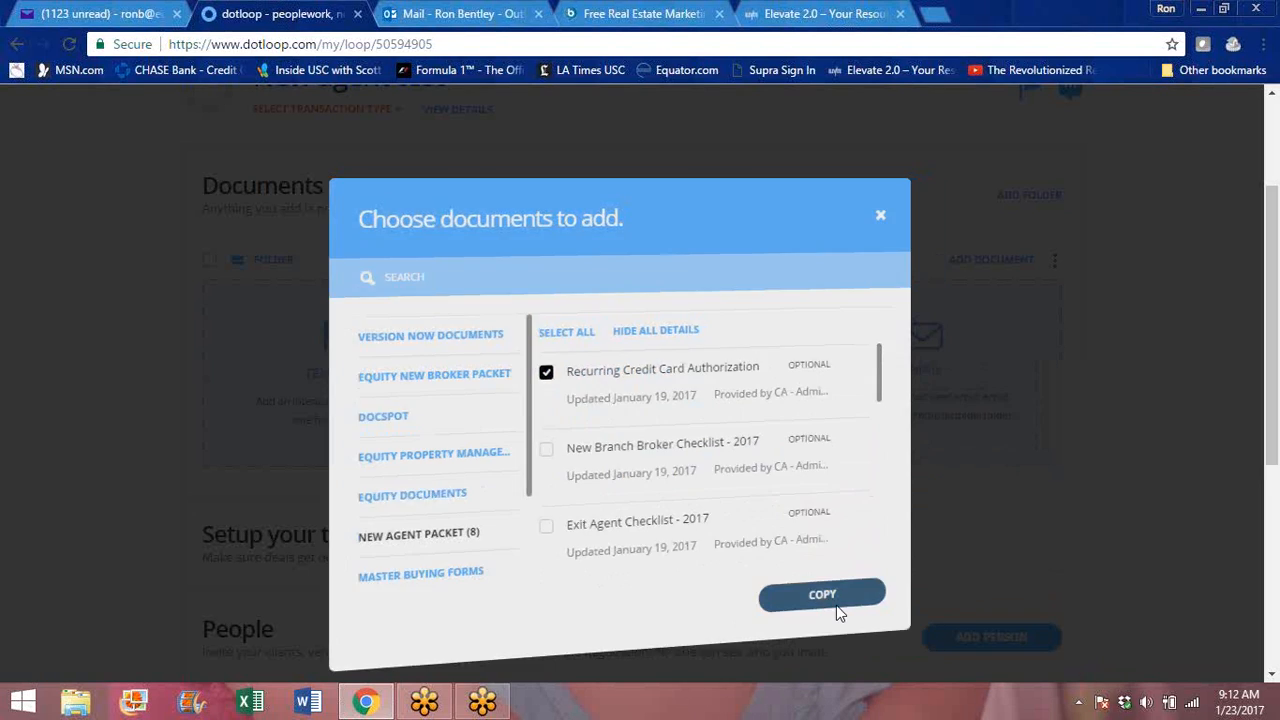
pyautogui.click(836, 608)
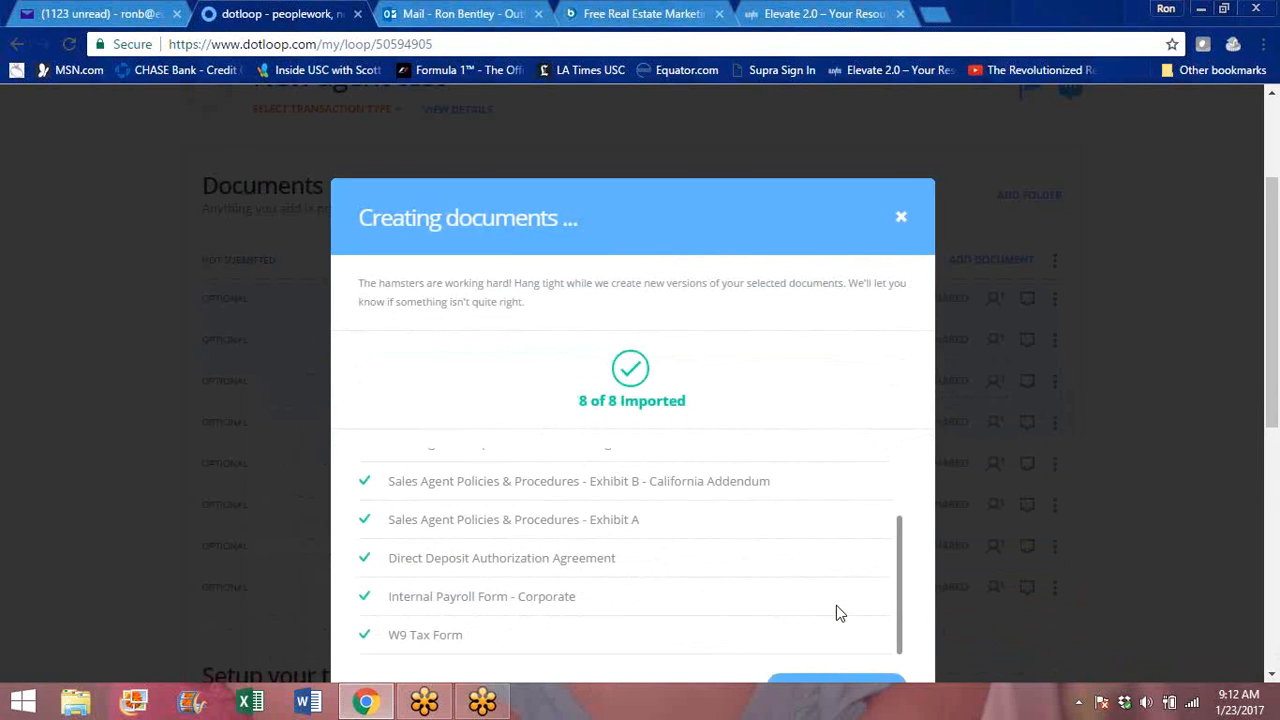
pyautogui.click(847, 689)
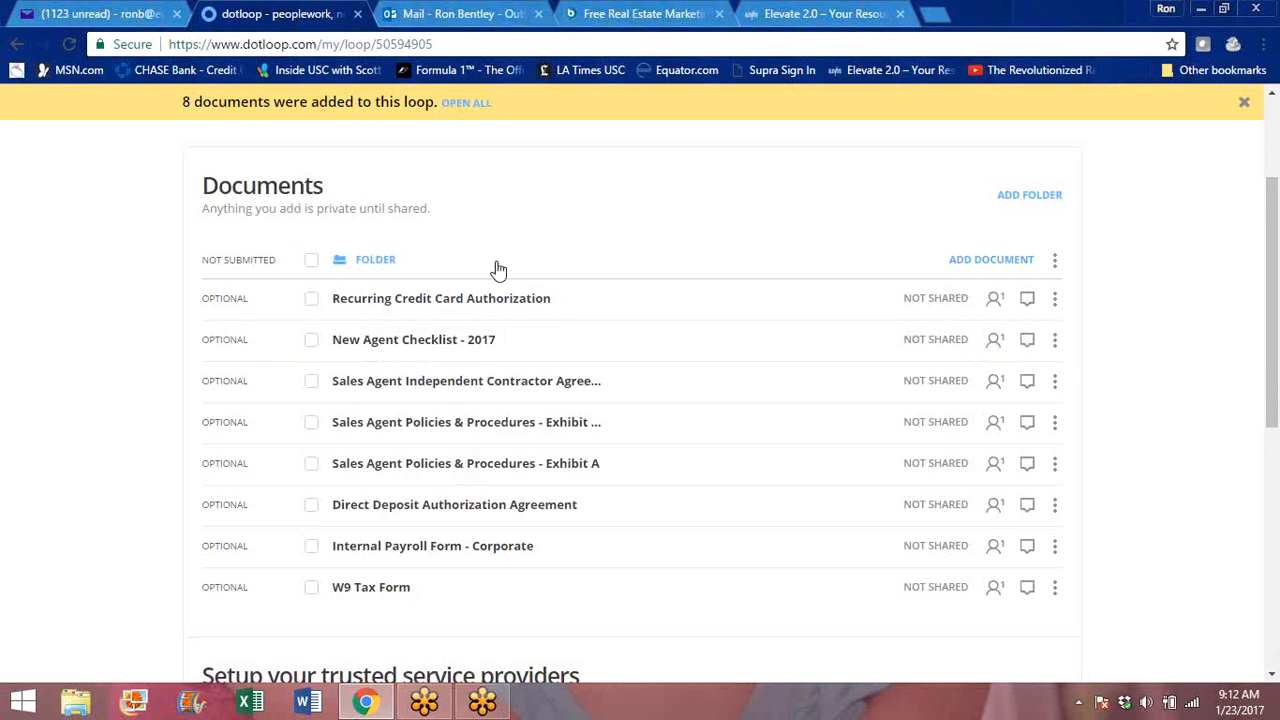
# - Open all documents in the loop's folder together and autofill them with the assigned roles, leaving the empty optional fields blank
pyautogui.click(312, 266)
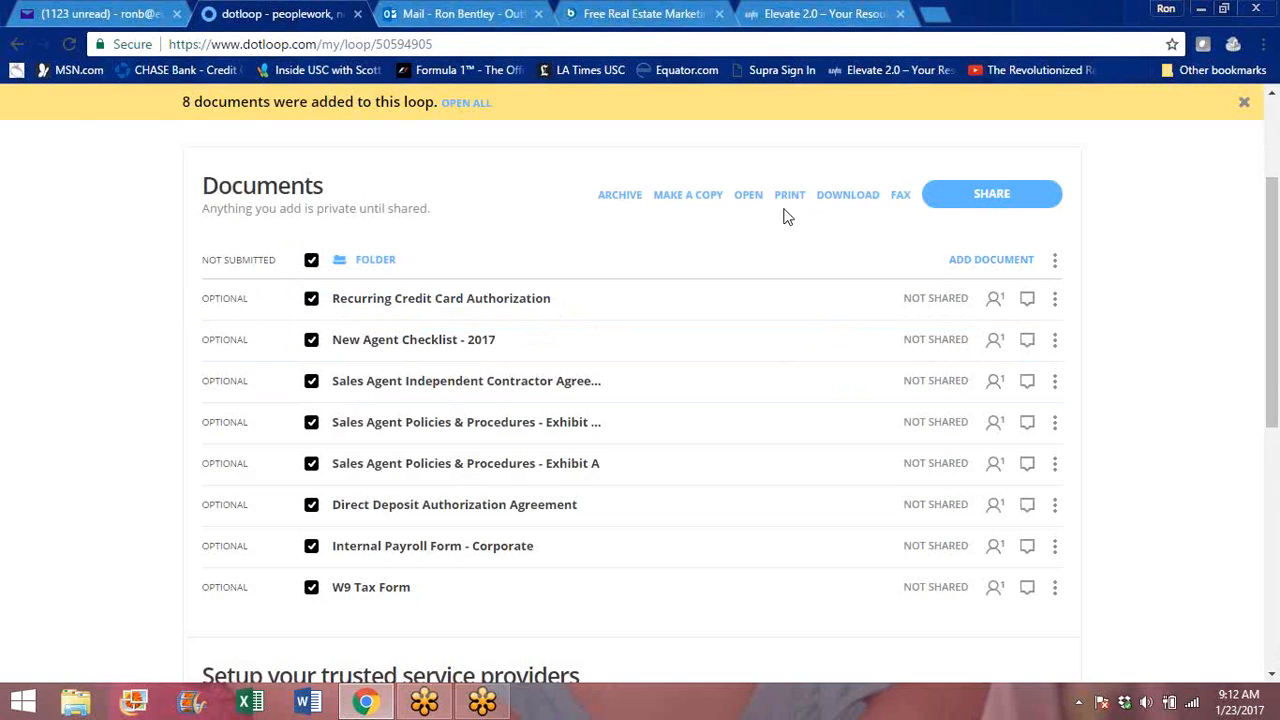
pyautogui.click(750, 197)
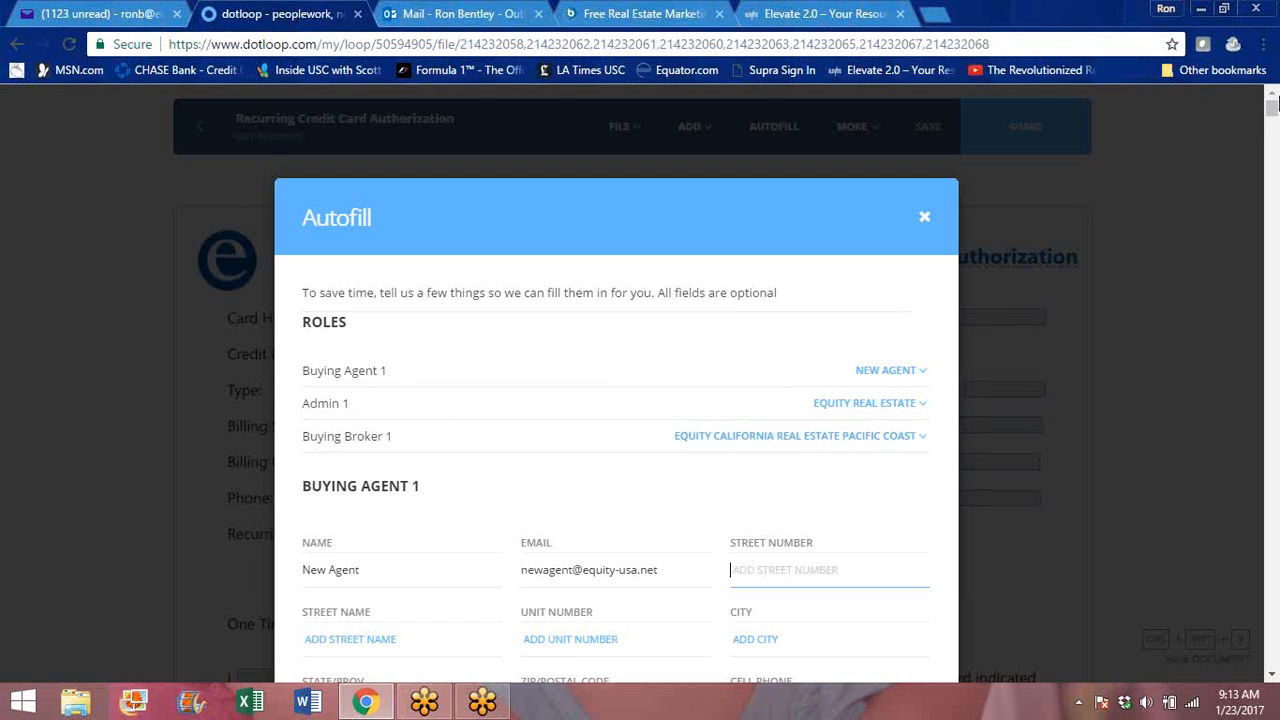
pyautogui.scroll(-4, 1272, 114)
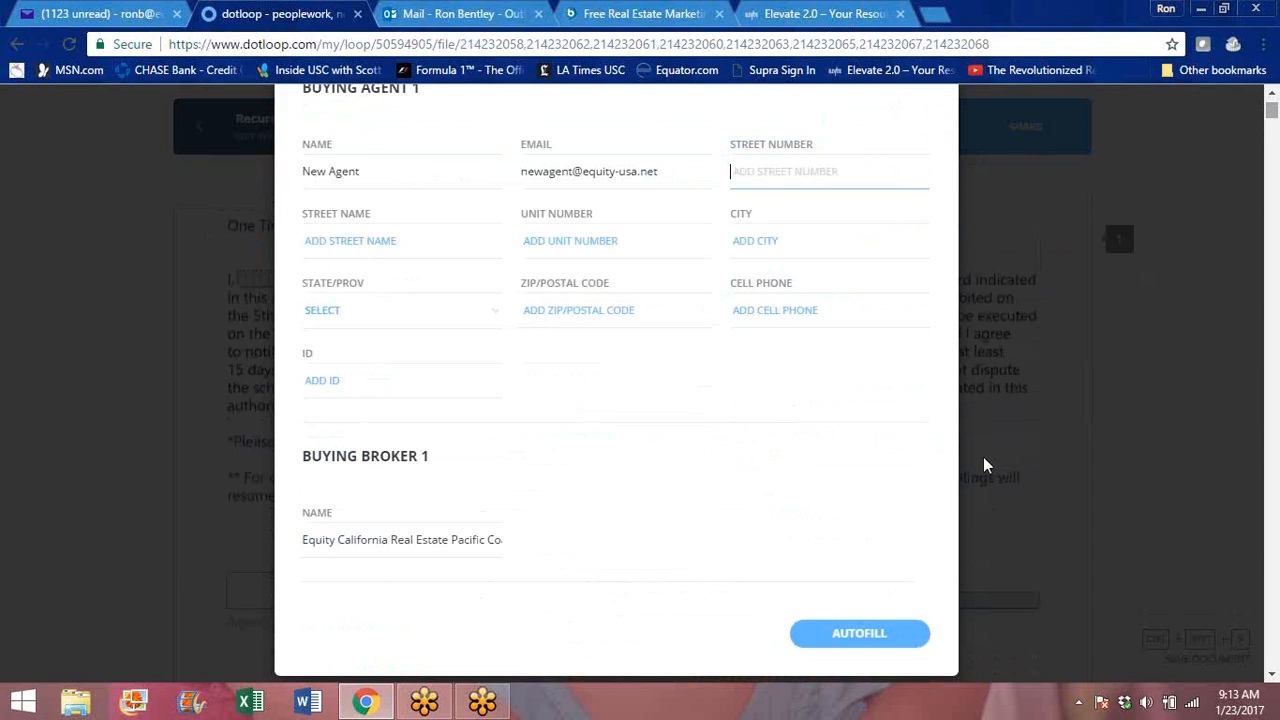
pyautogui.click(857, 643)
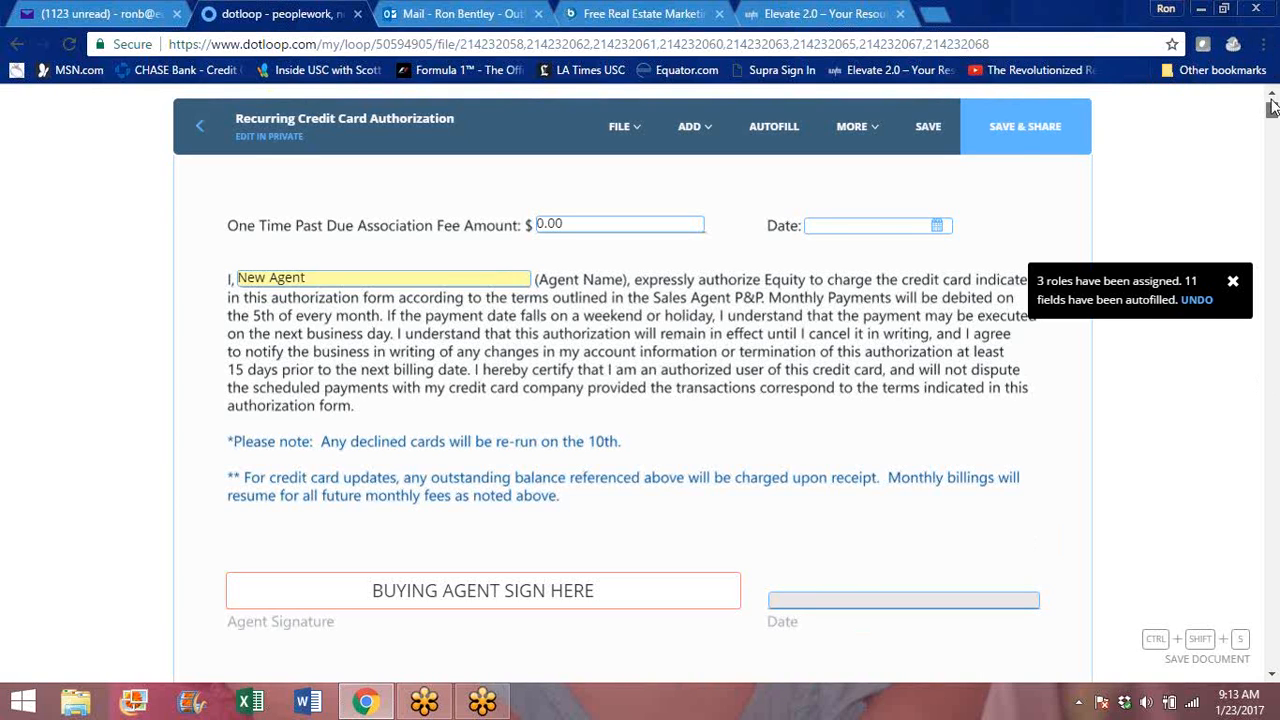
pyautogui.moveTo(1272, 110); pyautogui.dragTo(1272, 98)
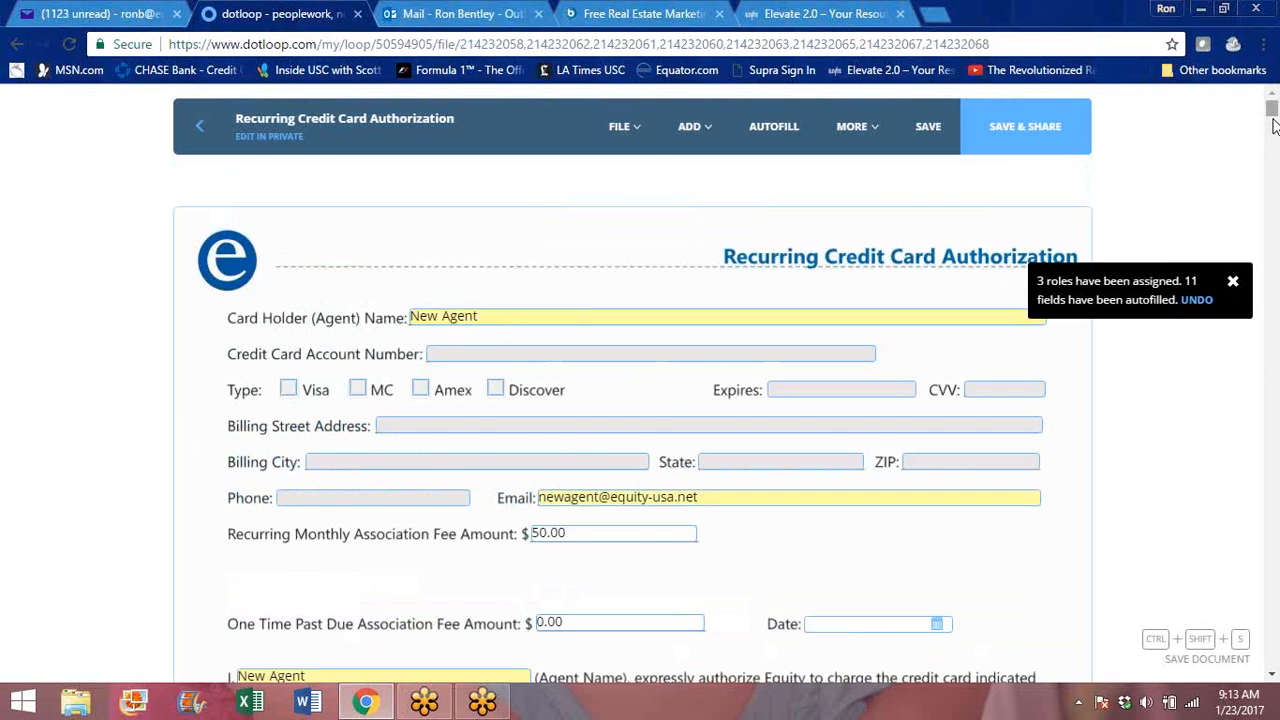
# - Check off W-9, Internal Payroll Form, SAICA, Direct Deposit Form and Submit for Review in dotloop under Broker Responsibilities
pyautogui.moveTo(1272, 112); pyautogui.dragTo(1274, 124)
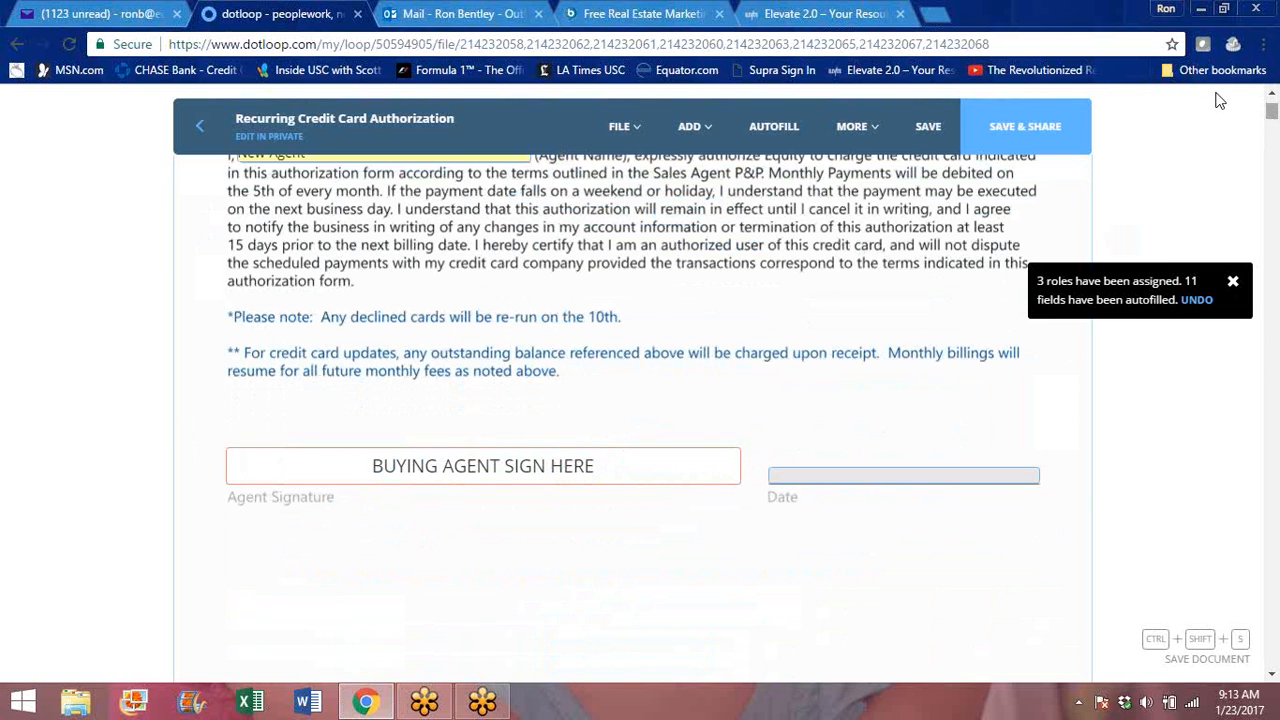
pyautogui.moveTo(1273, 111); pyautogui.dragTo(1275, 119)
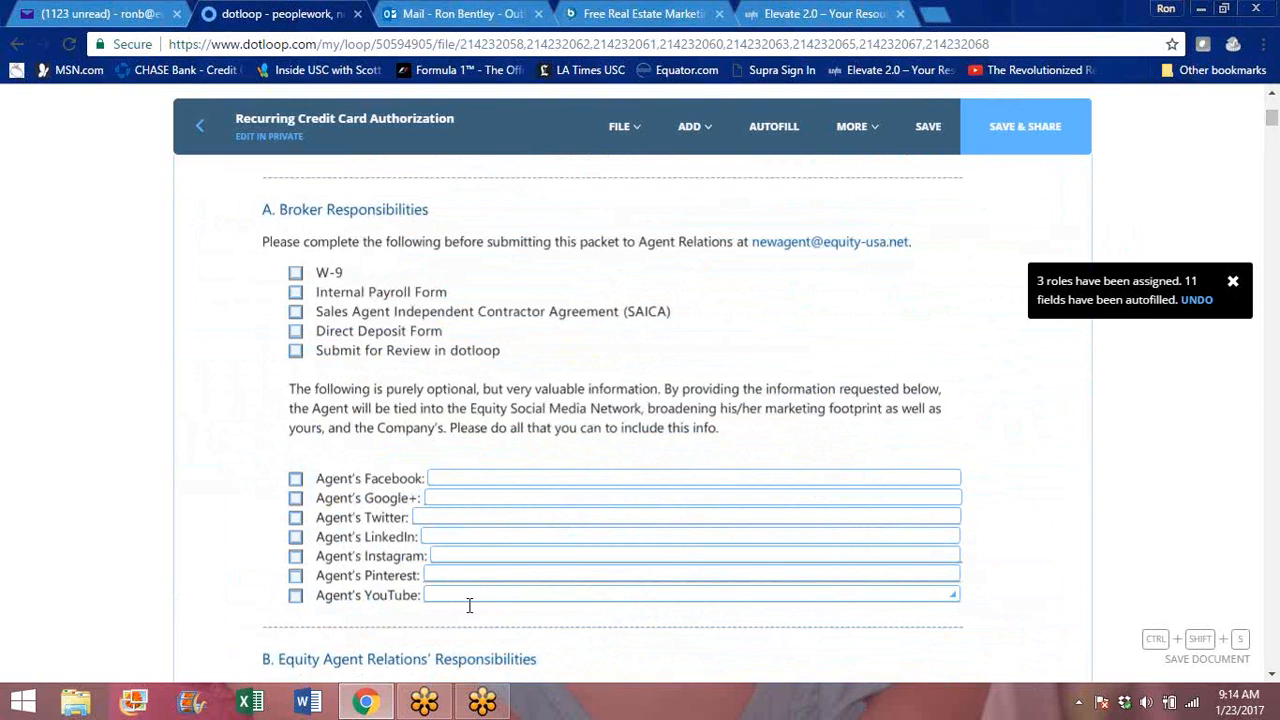
pyautogui.click(295, 271)
pyautogui.click(293, 272)
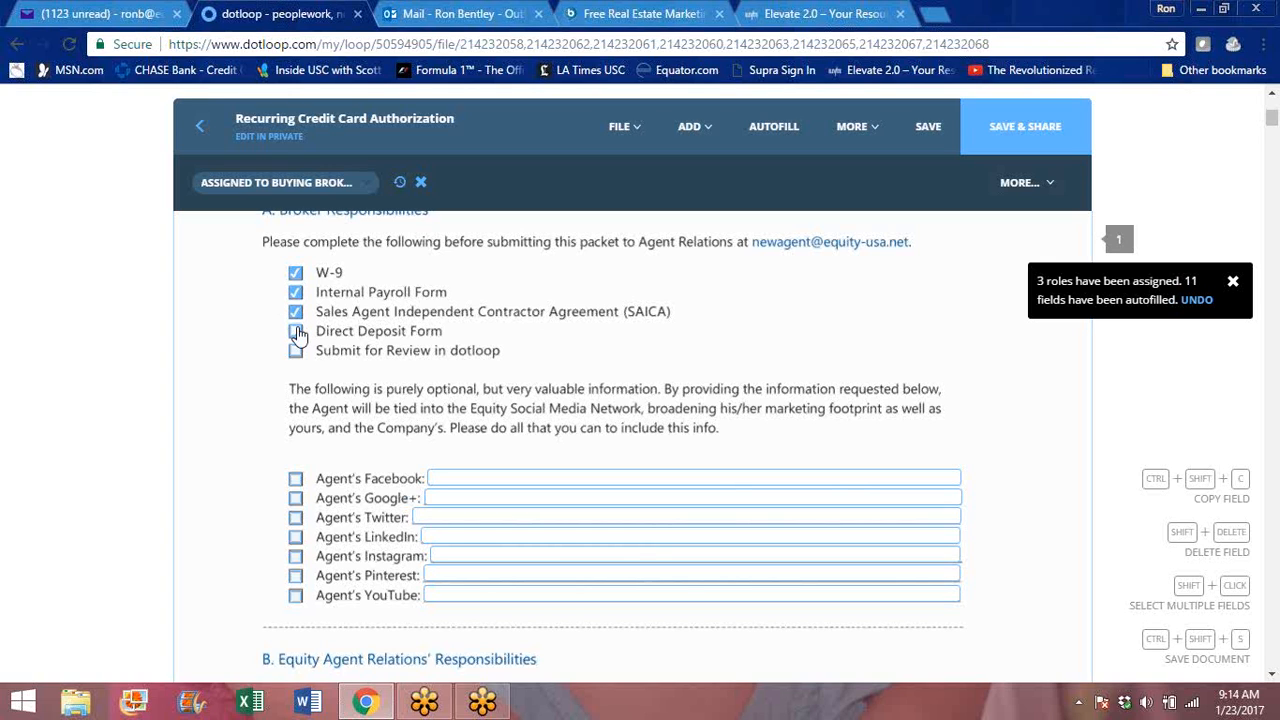
pyautogui.click(296, 332)
pyautogui.click(295, 355)
# - Review the Equity Agent Relations' responsibilities and the opening sections and initials fields of the Sales Agent Independent Contractor Agreement
pyautogui.moveTo(1273, 118); pyautogui.dragTo(1275, 132)
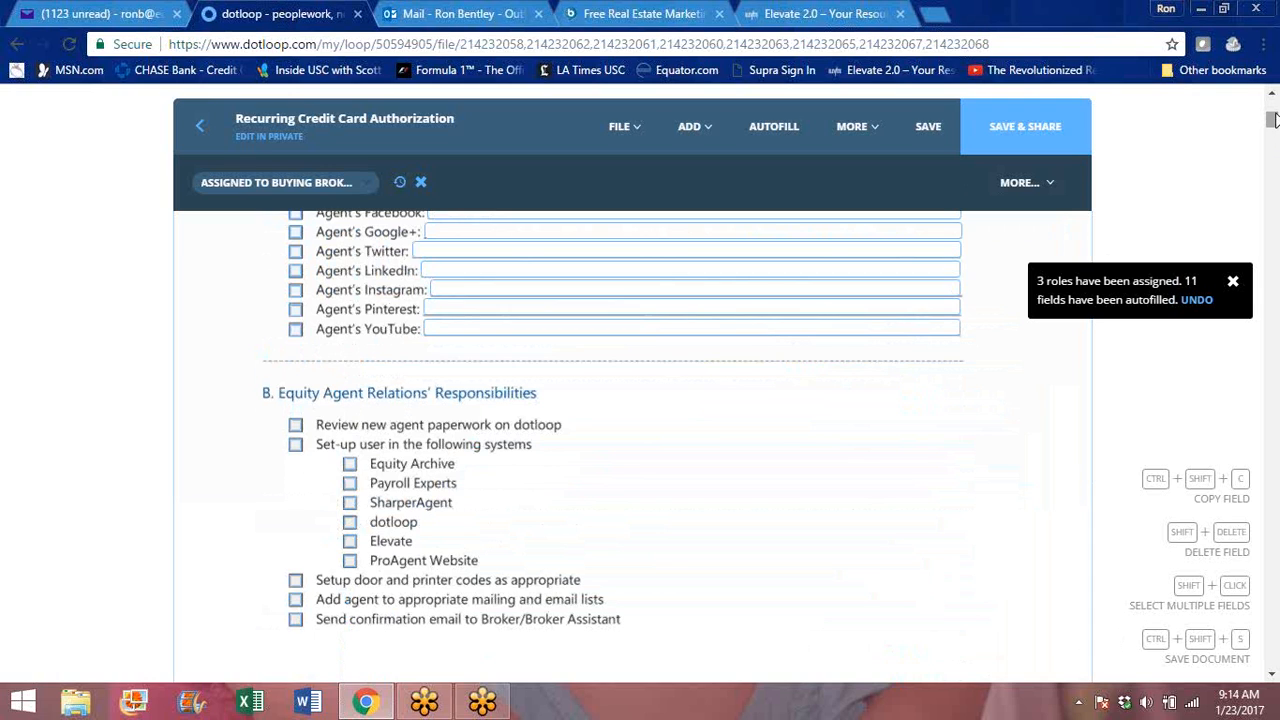
pyautogui.moveTo(1272, 119); pyautogui.dragTo(1274, 124)
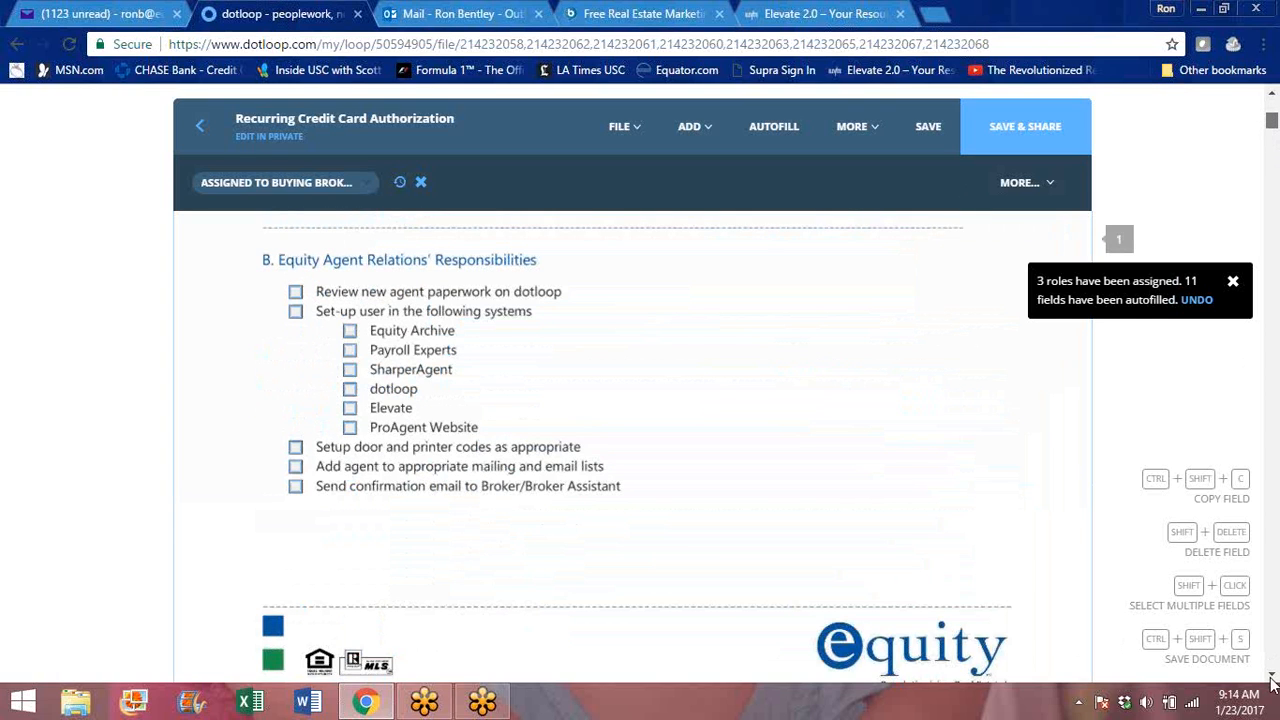
pyautogui.scroll(-5, 1273, 677)
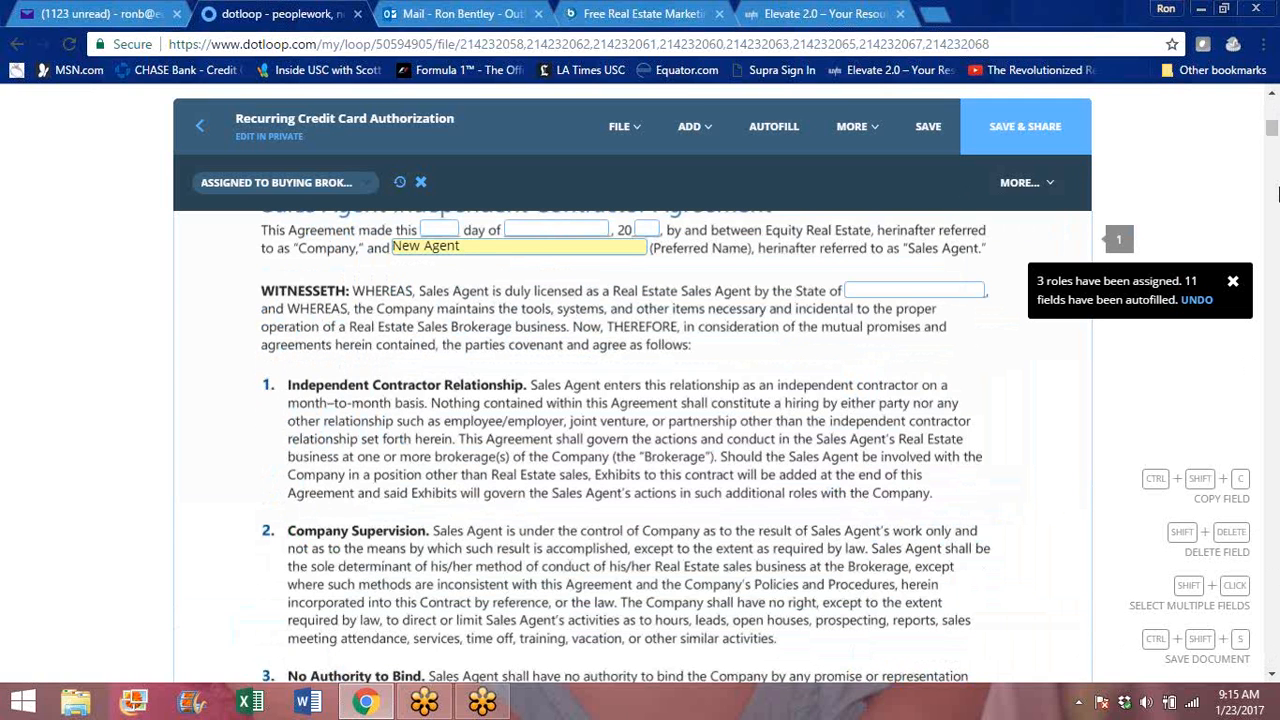
pyautogui.scroll(1, 873, 268)
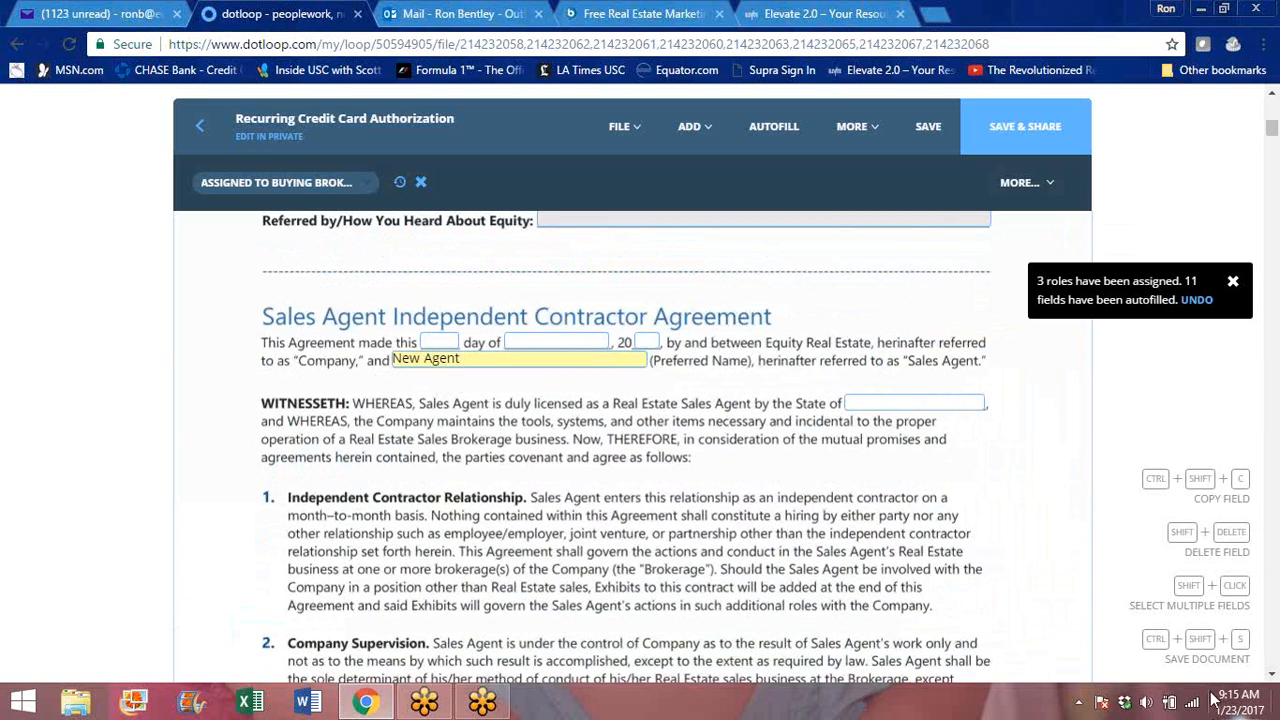
pyautogui.click(1273, 676)
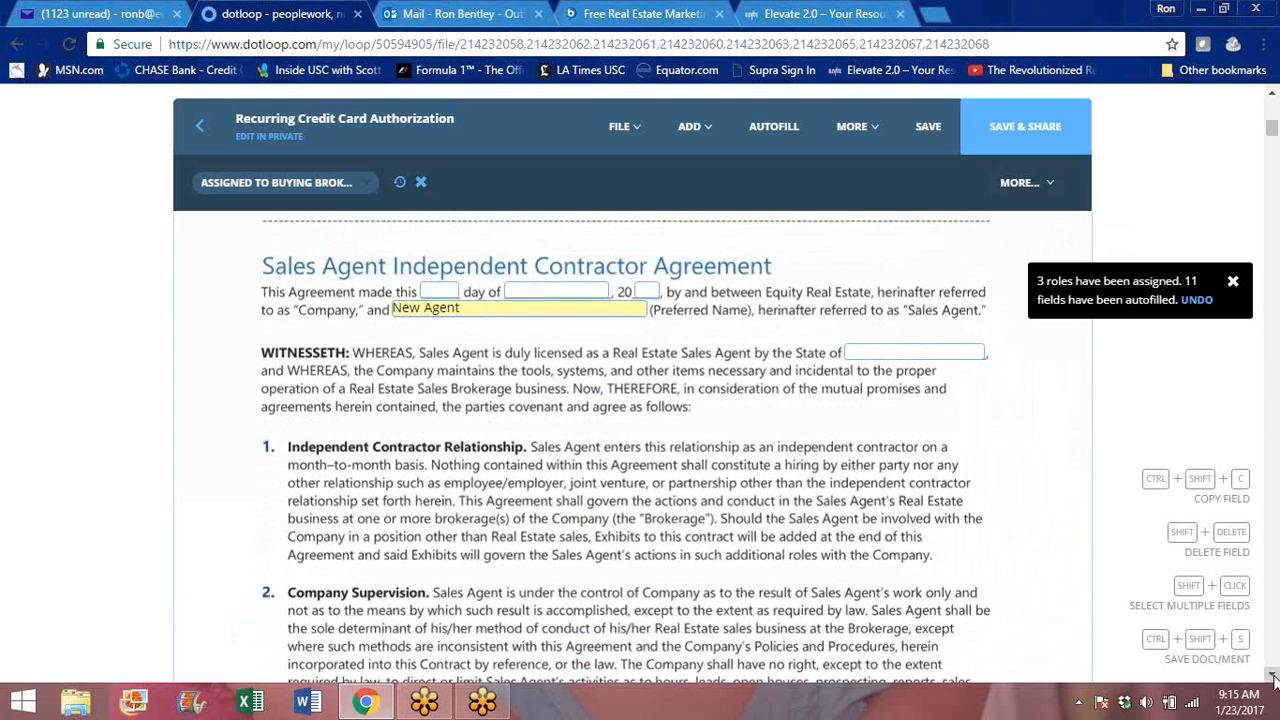
pyautogui.click(1273, 676)
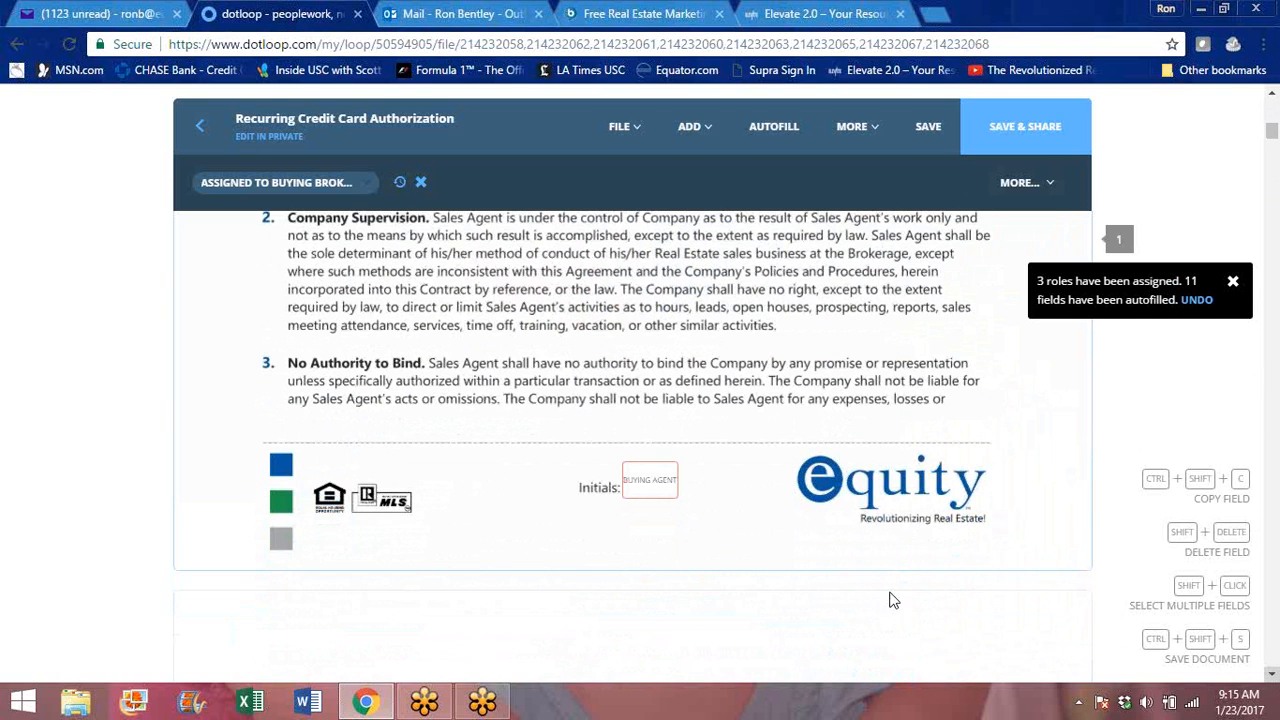
pyautogui.click(1273, 677)
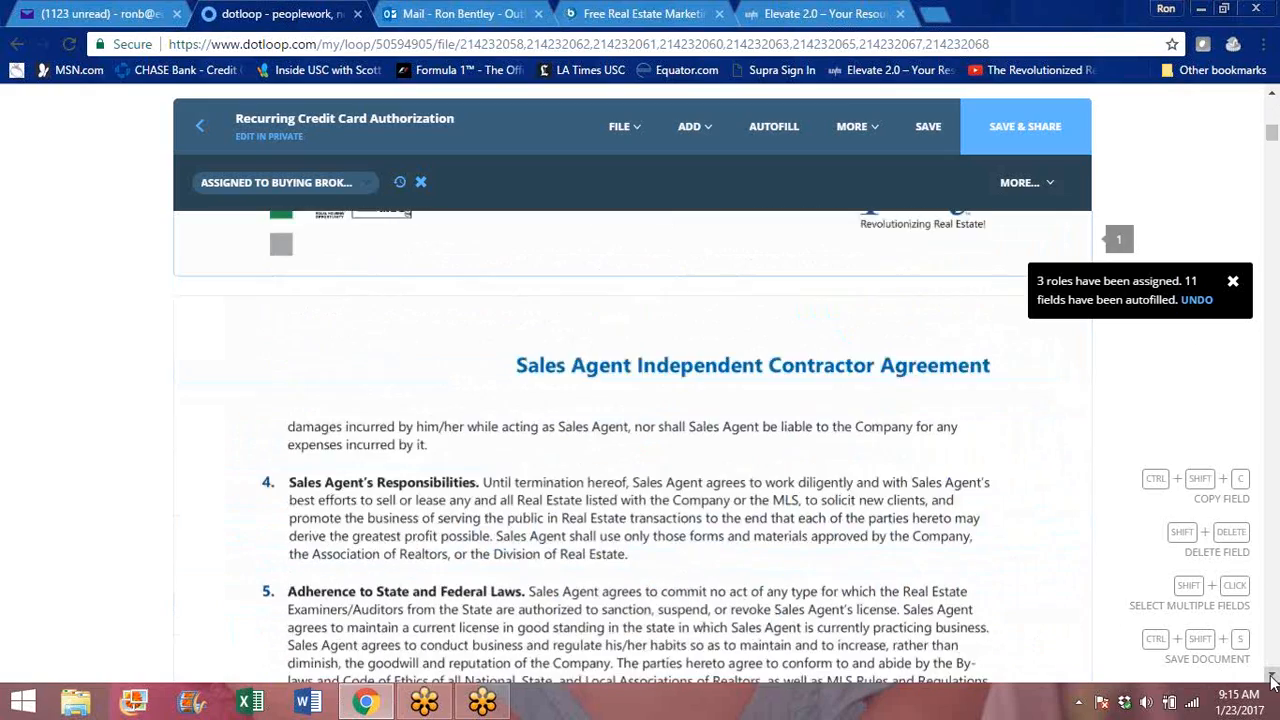
pyautogui.click(1273, 677)
pyautogui.click(1273, 677)
pyautogui.click(1273, 677)
pyautogui.click(1273, 677)
pyautogui.click(1273, 677)
pyautogui.click(1273, 677)
pyautogui.click(1273, 677)
pyautogui.click(1273, 677)
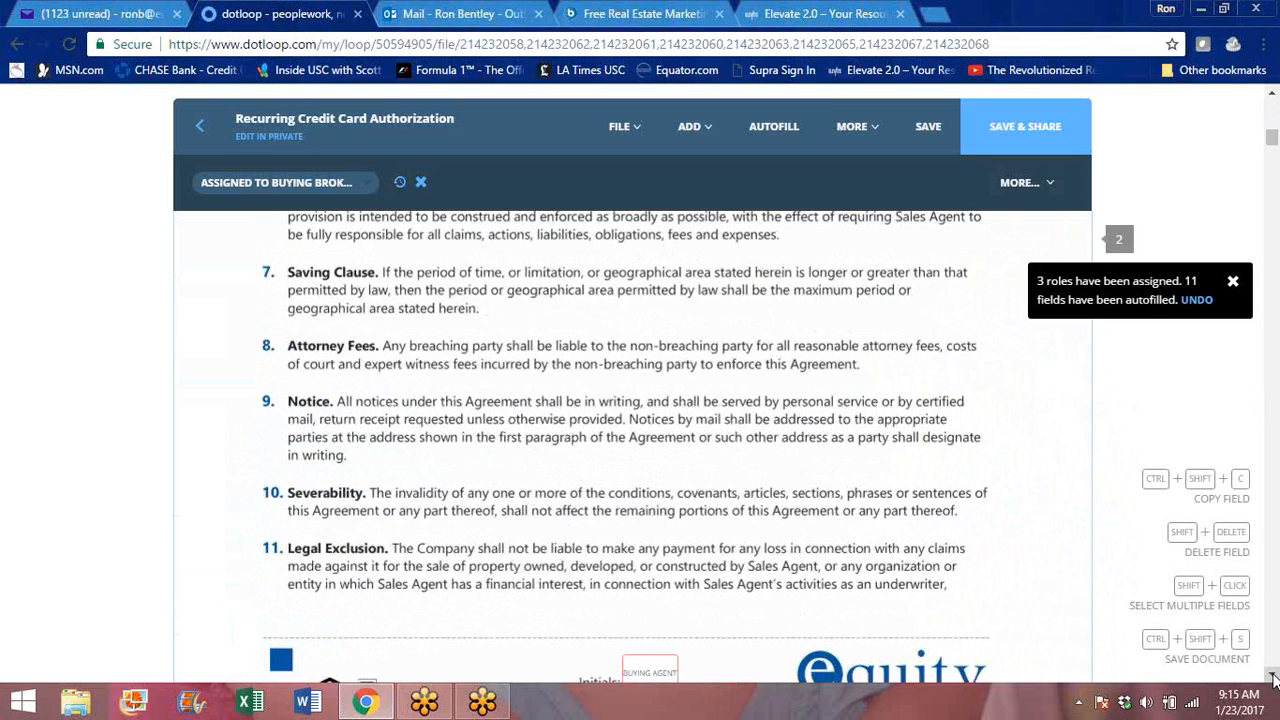
pyautogui.click(1273, 677)
pyautogui.click(1273, 677)
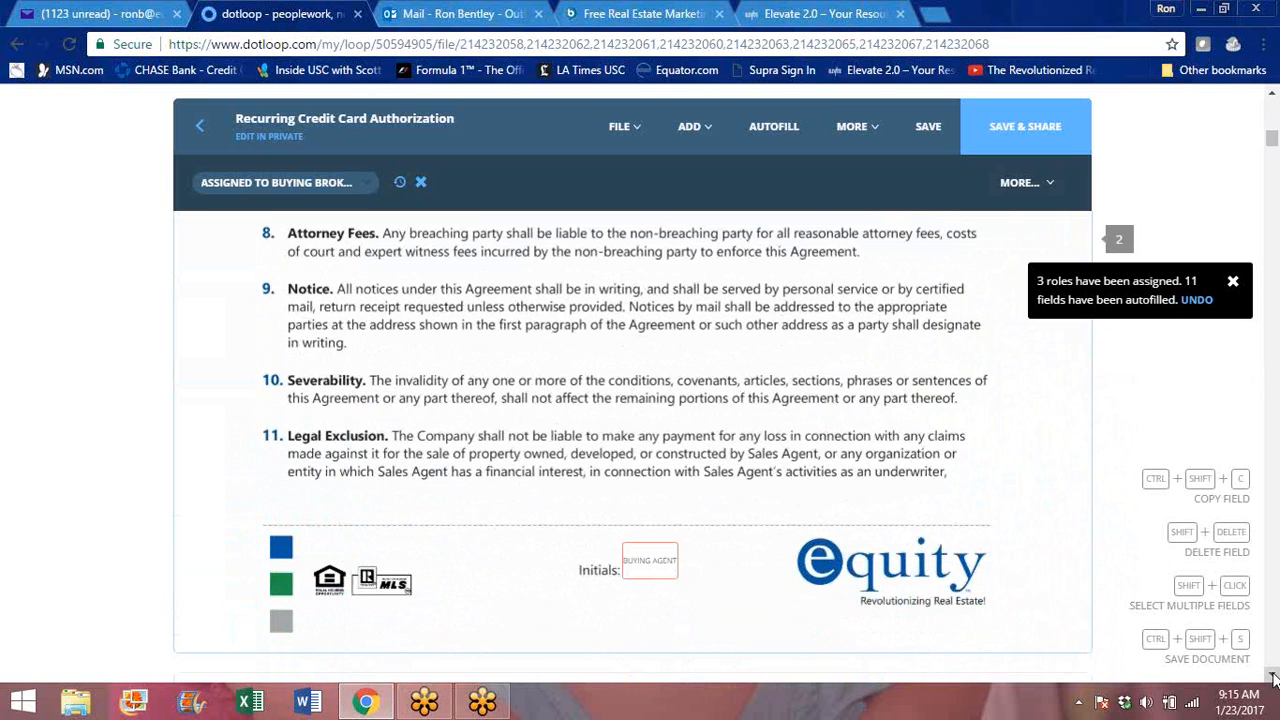
pyautogui.click(1273, 677)
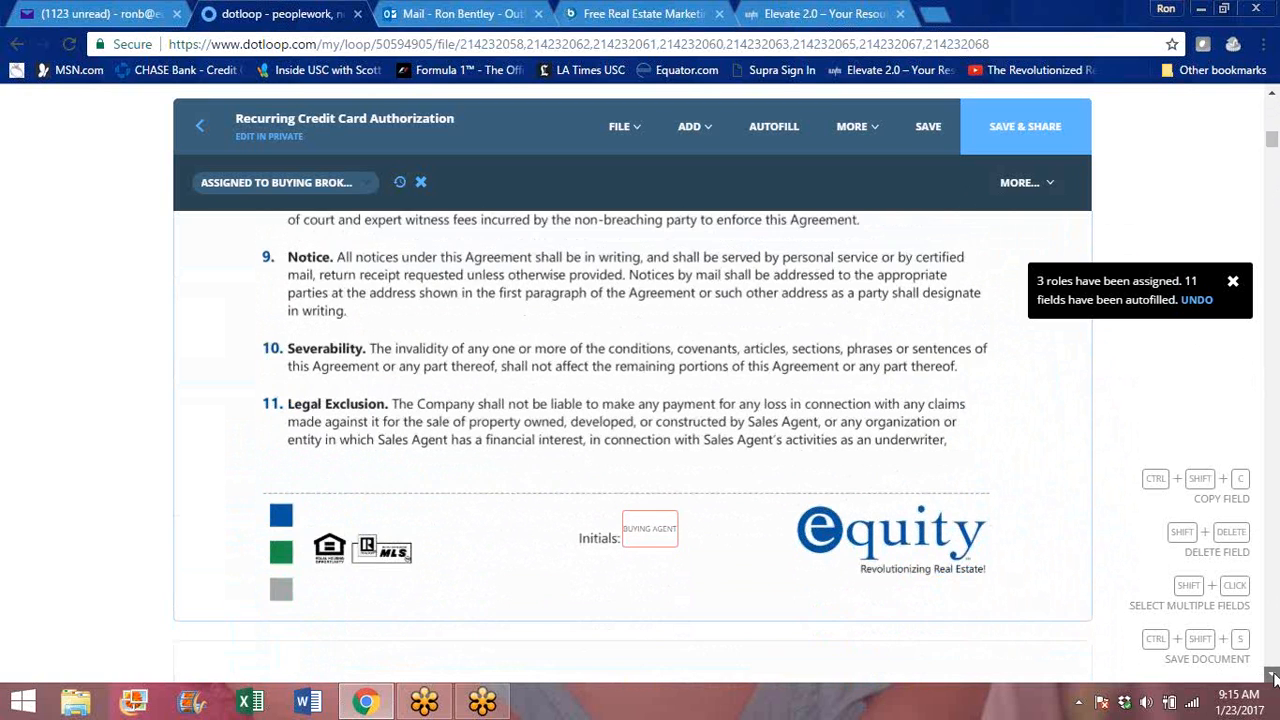
# - In section 15, Additional Terms, mark Exhibit A, Exhibit B and the box preceding "Are Not"
pyautogui.click(1273, 677)
pyautogui.click(1273, 677)
pyautogui.click(1273, 677)
pyautogui.click(1273, 677)
pyautogui.click(1273, 677)
pyautogui.click(1273, 677)
pyautogui.click(1273, 677)
pyautogui.click(1273, 677)
pyautogui.click(1273, 677)
pyautogui.click(1273, 677)
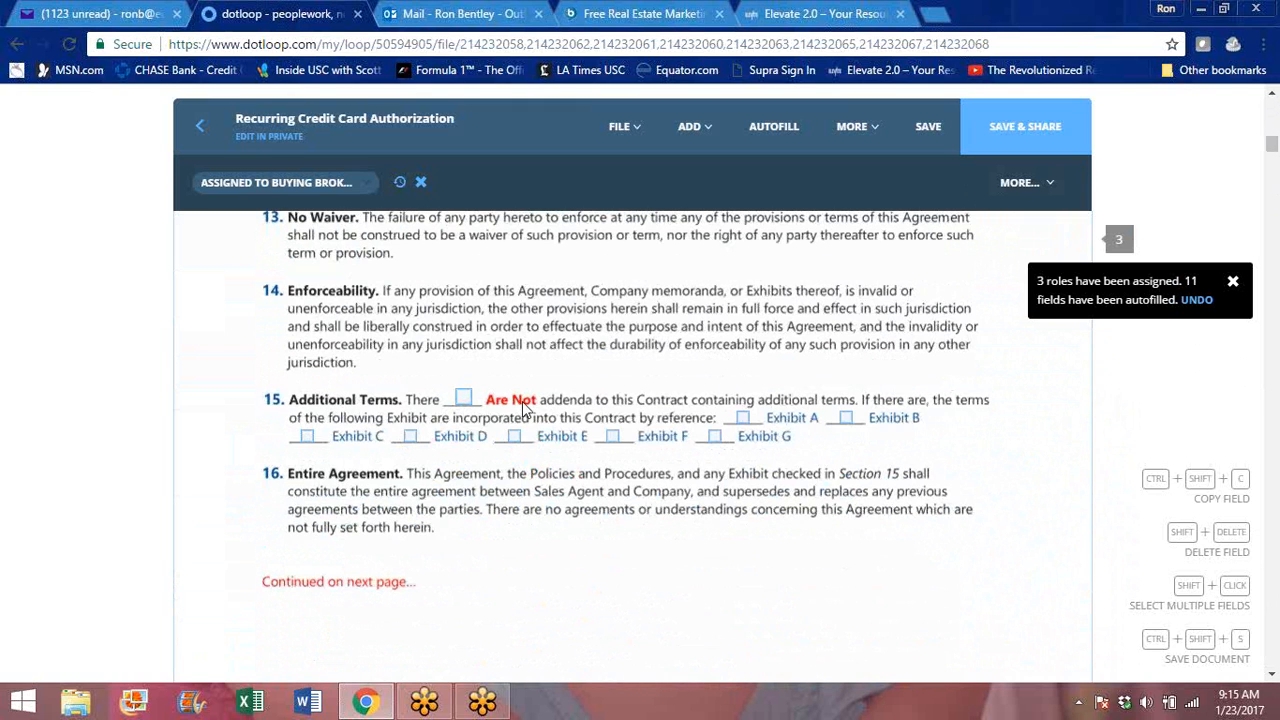
pyautogui.click(743, 419)
pyautogui.click(847, 419)
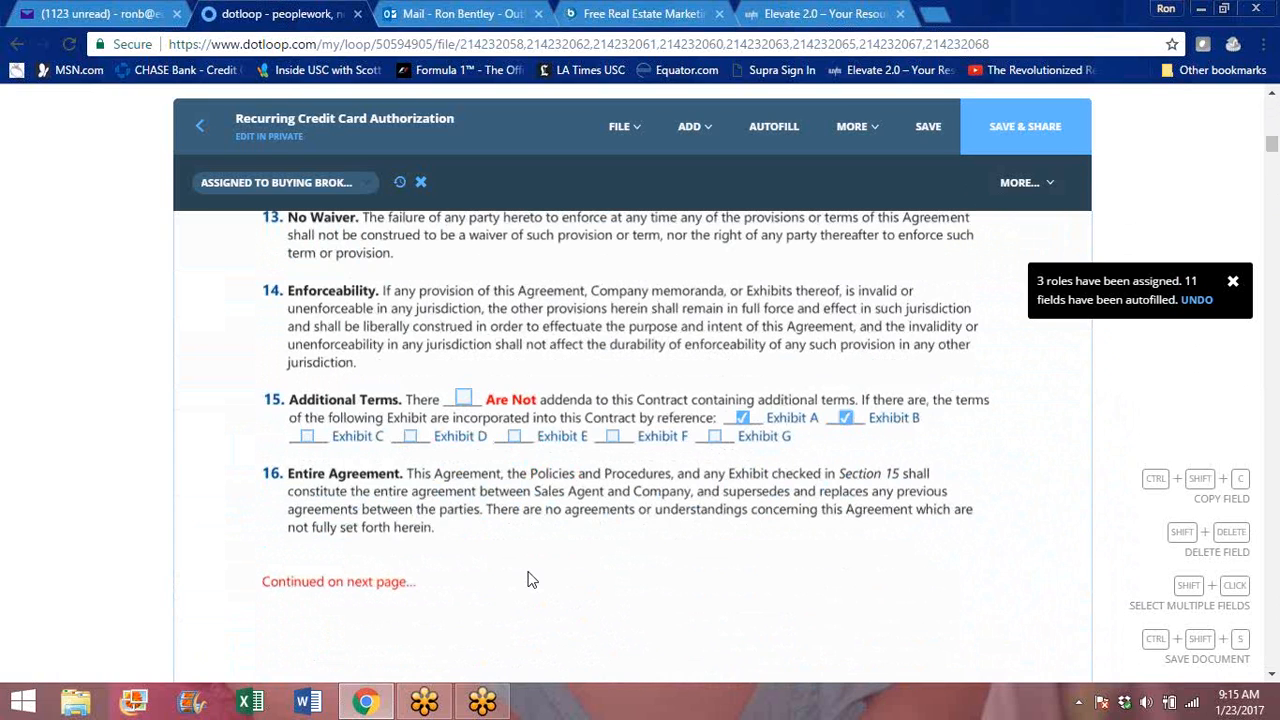
pyautogui.click(463, 399)
# - Examine the agreement's agent and broker signature fields and printed names, plus the cover of the Exhibit B California Addendum
pyautogui.click(1273, 679)
pyautogui.click(1273, 679)
pyautogui.click(1273, 679)
pyautogui.click(1273, 679)
pyautogui.click(1273, 679)
pyautogui.click(1273, 679)
pyautogui.click(1273, 679)
pyautogui.click(1273, 679)
pyautogui.click(1273, 679)
pyautogui.click(1273, 679)
pyautogui.click(1273, 679)
pyautogui.click(1273, 679)
pyautogui.click(1273, 679)
pyautogui.click(1273, 679)
pyautogui.click(1273, 679)
pyautogui.click(1273, 679)
pyautogui.click(1273, 679)
pyautogui.click(1273, 679)
pyautogui.click(1273, 679)
pyautogui.click(1273, 679)
pyautogui.click(1273, 679)
pyautogui.click(1273, 679)
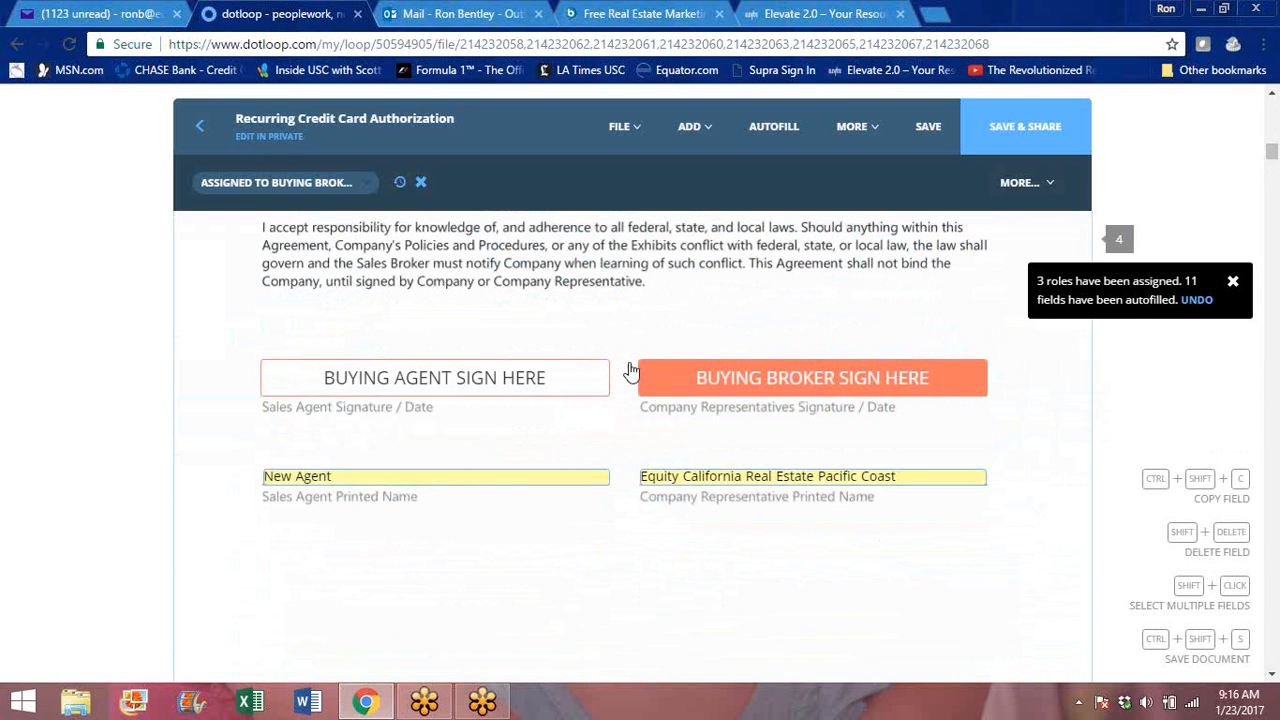
pyautogui.moveTo(806, 393)
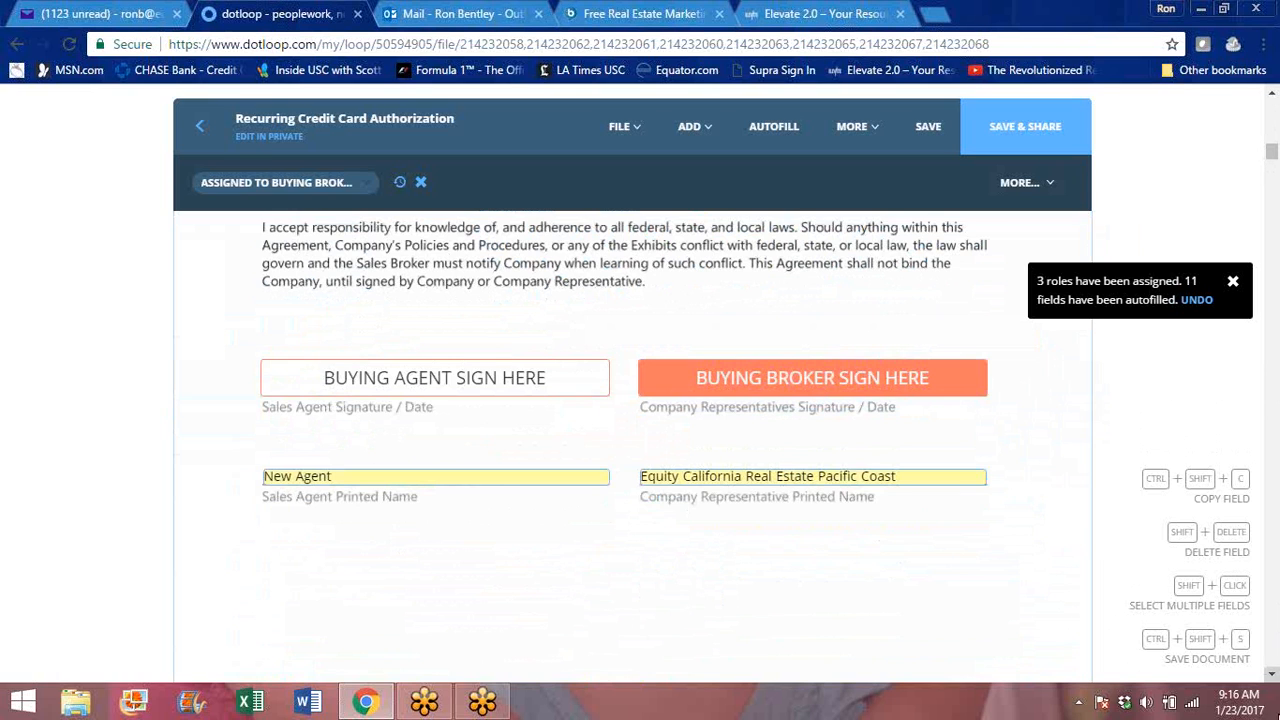
pyautogui.moveTo(1274, 678)
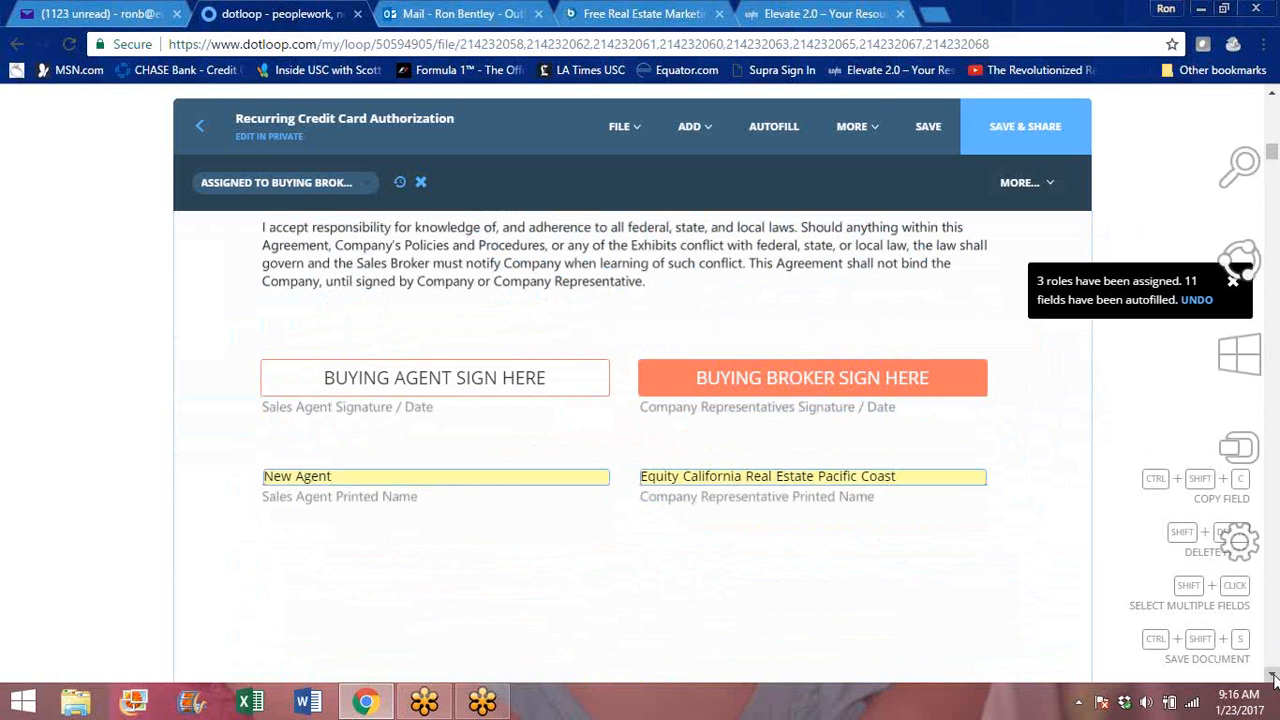
pyautogui.scroll(-4, 1274, 678)
pyautogui.scroll(-5, 1274, 678)
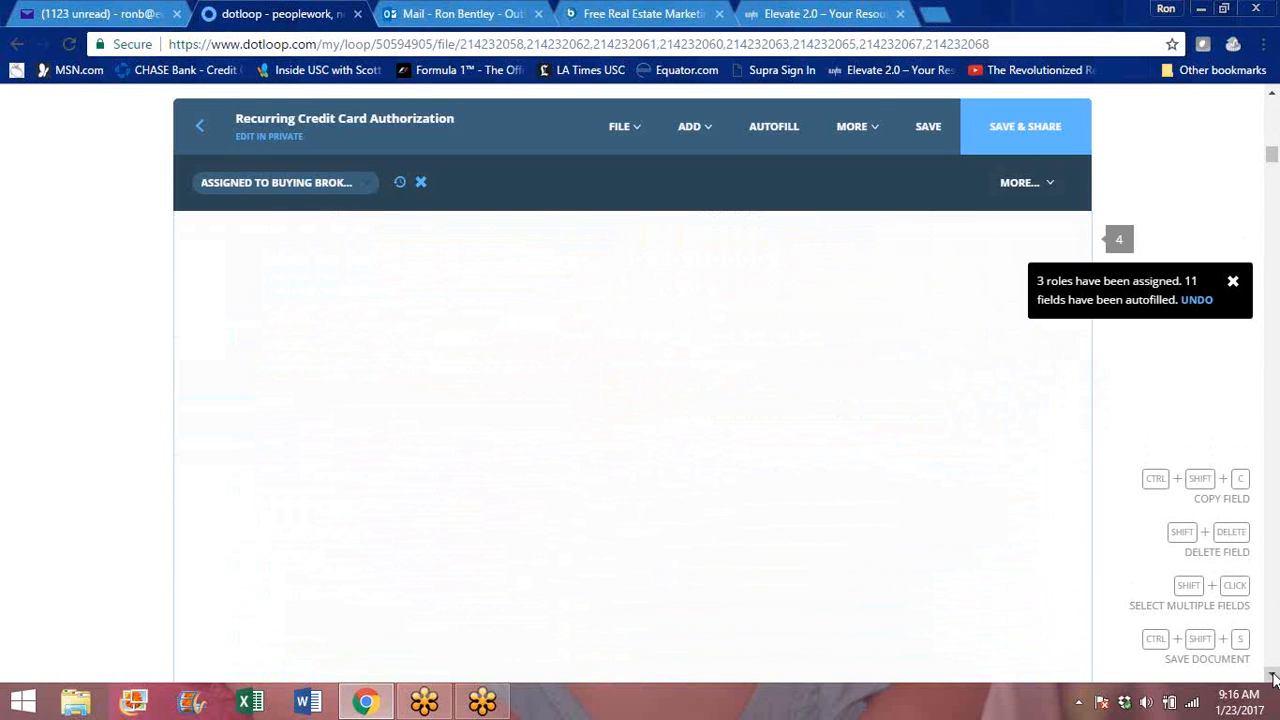
pyautogui.scroll(-5, 1274, 676)
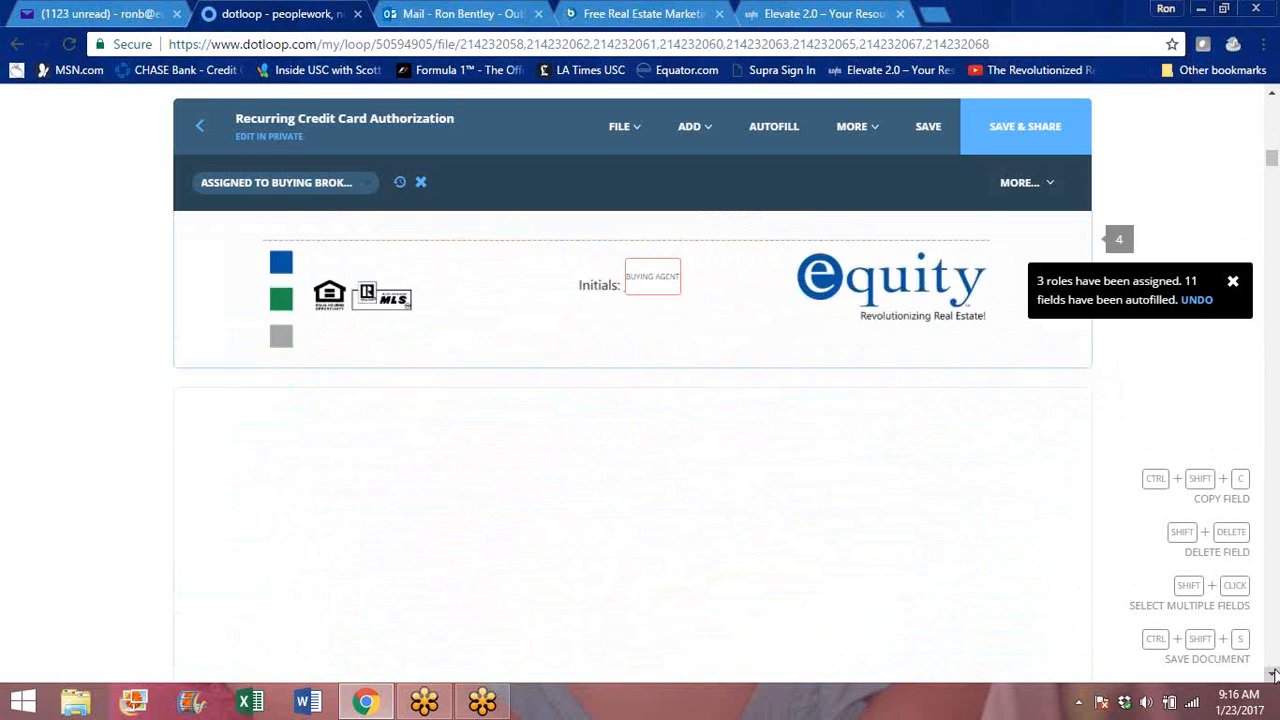
pyautogui.scroll(-5, 1274, 676)
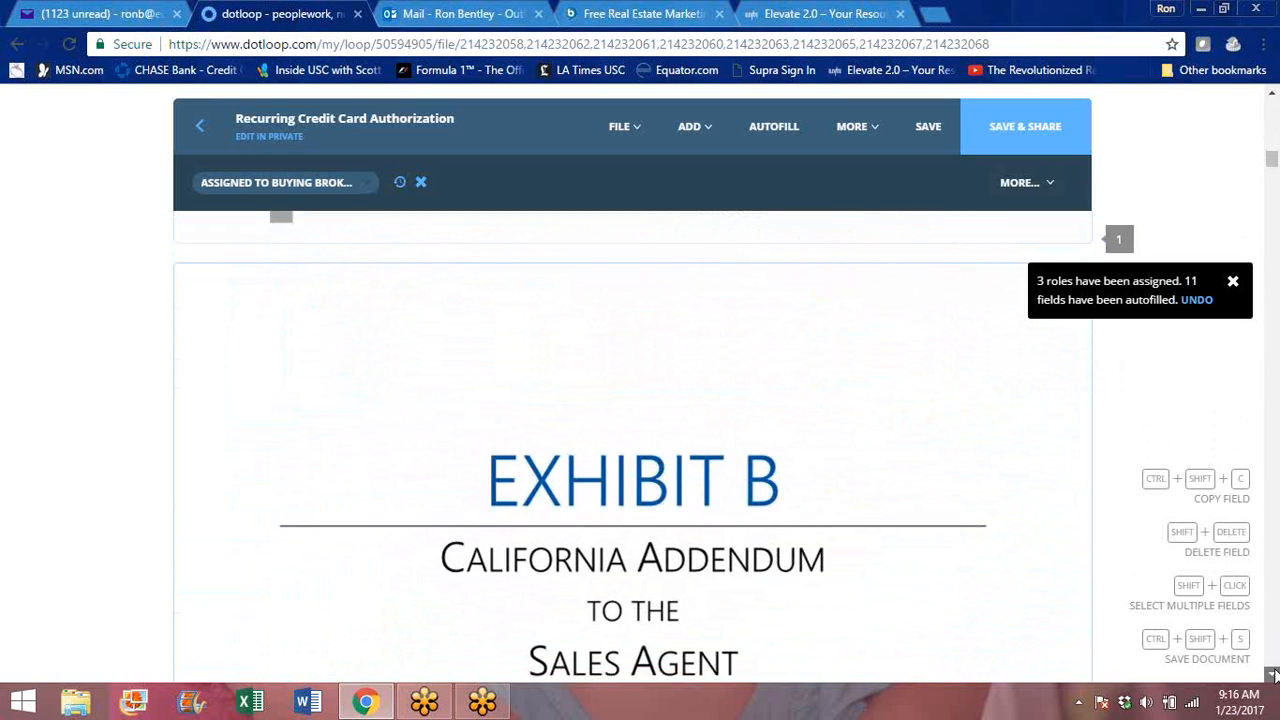
# - Look through the company policy pages from about page 39 to 49, examining the agent initials fields at the page ends
pyautogui.moveTo(1269, 161); pyautogui.dragTo(1274, 538)
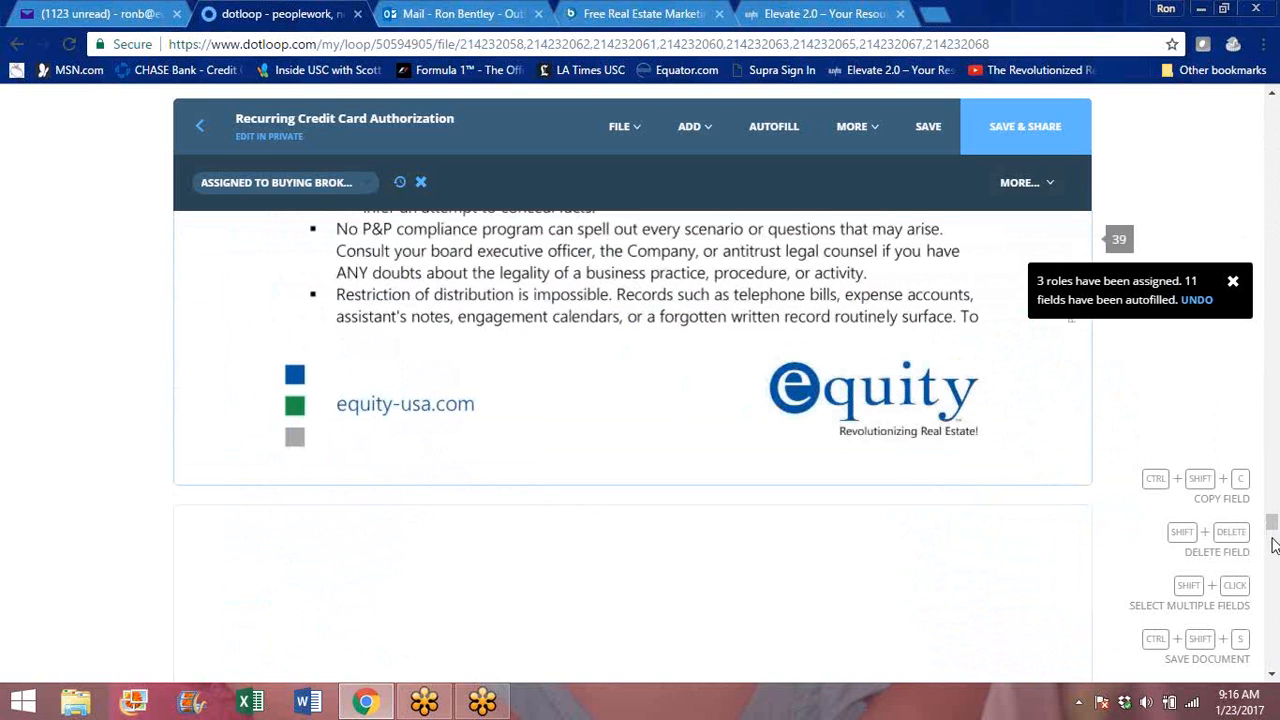
pyautogui.click(1273, 679)
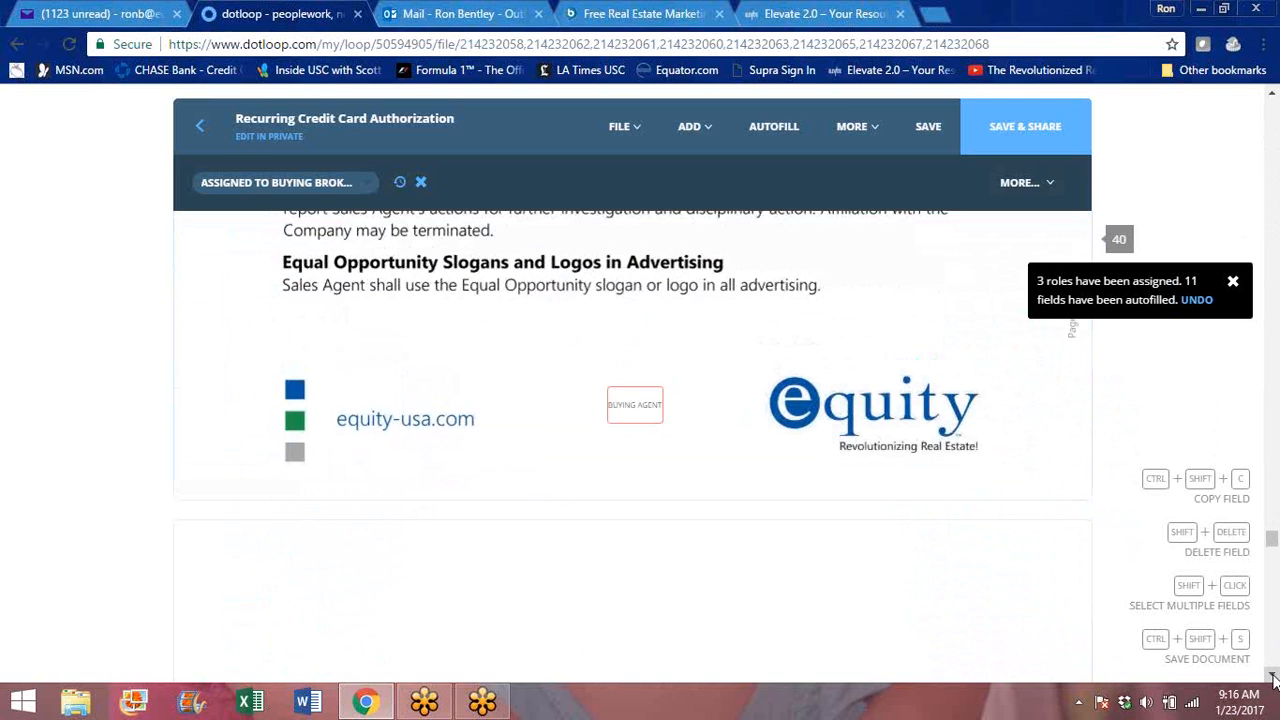
pyautogui.click(1273, 679)
pyautogui.click(1273, 679)
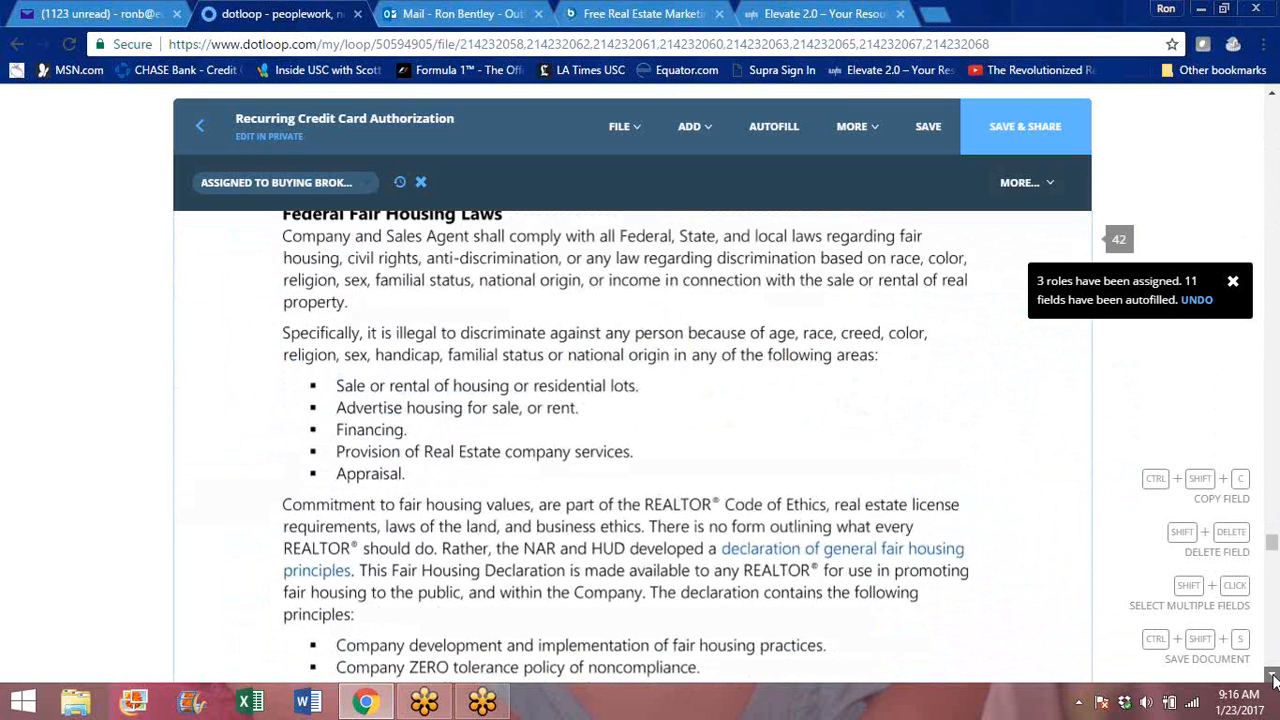
pyautogui.click(1273, 679)
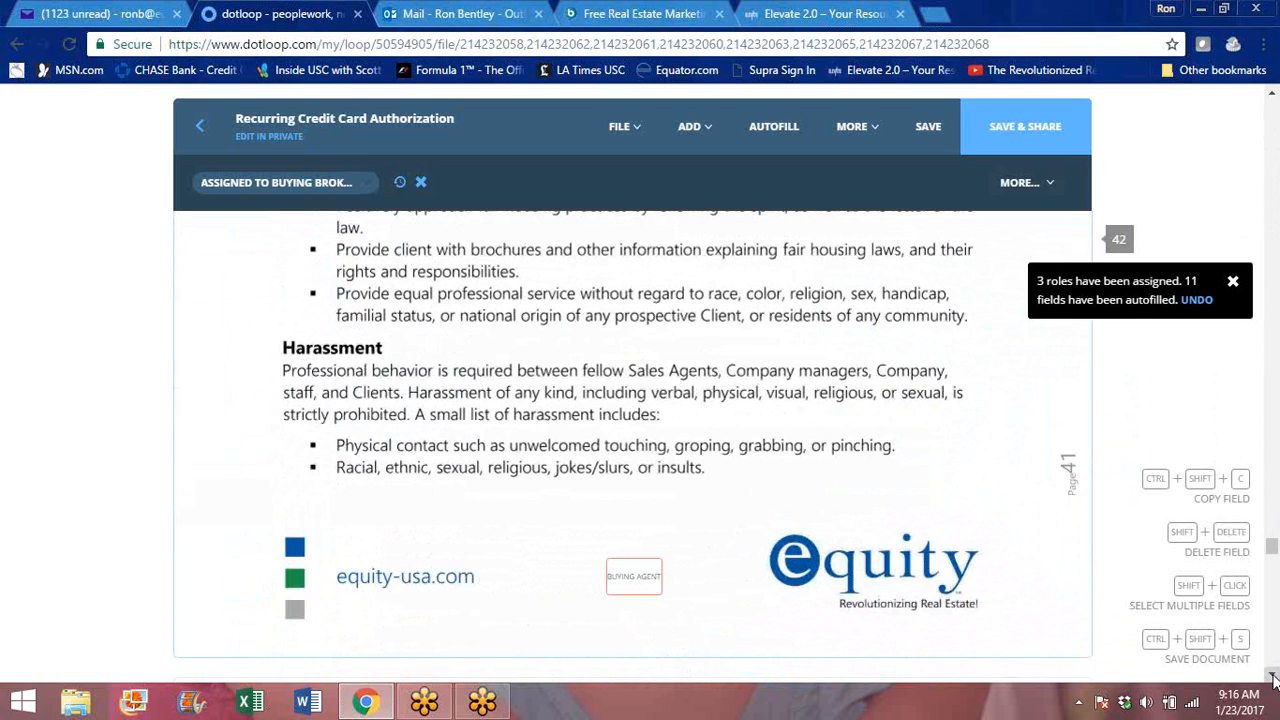
pyautogui.click(1273, 679)
pyautogui.click(1273, 679)
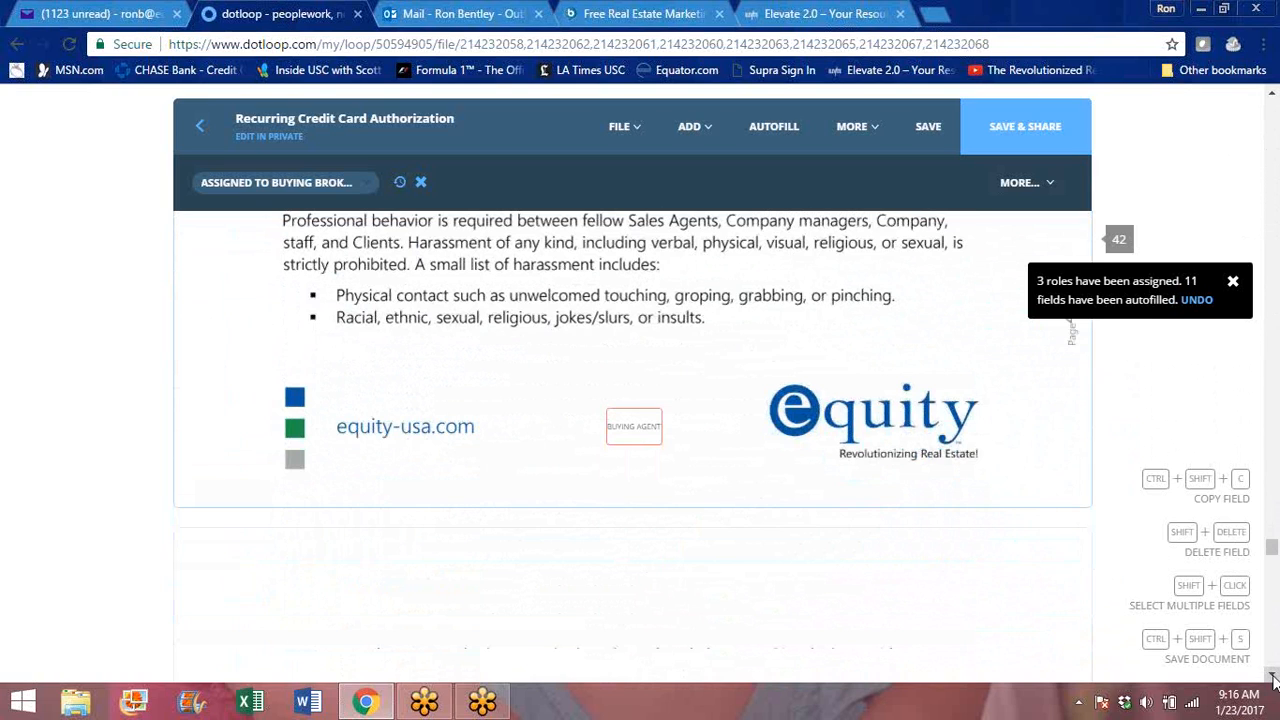
pyautogui.click(1273, 679)
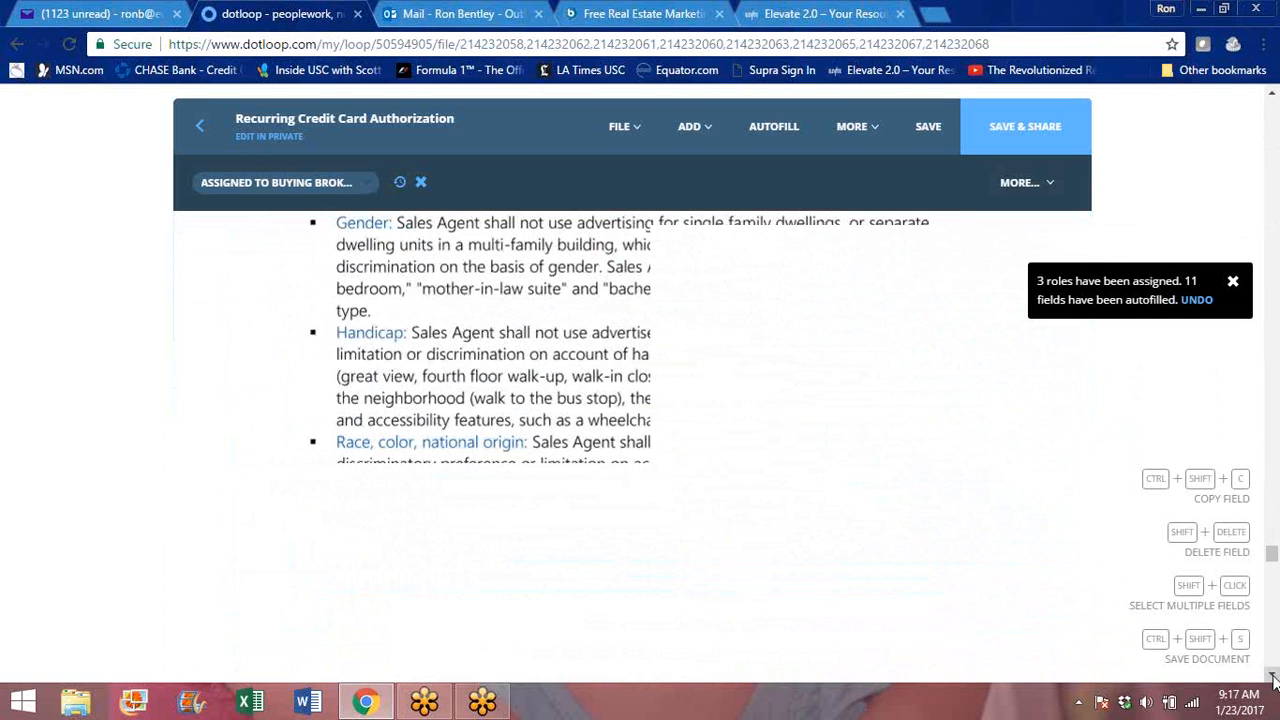
pyautogui.click(1273, 679)
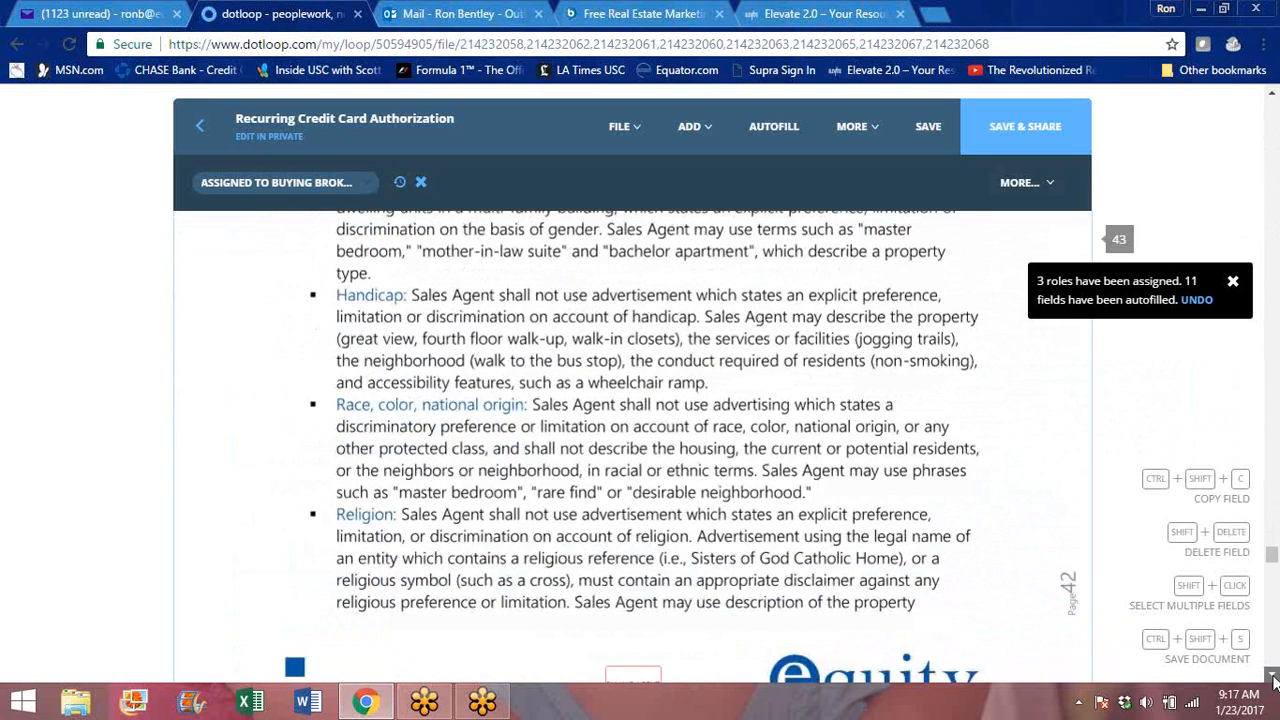
pyautogui.click(1273, 679)
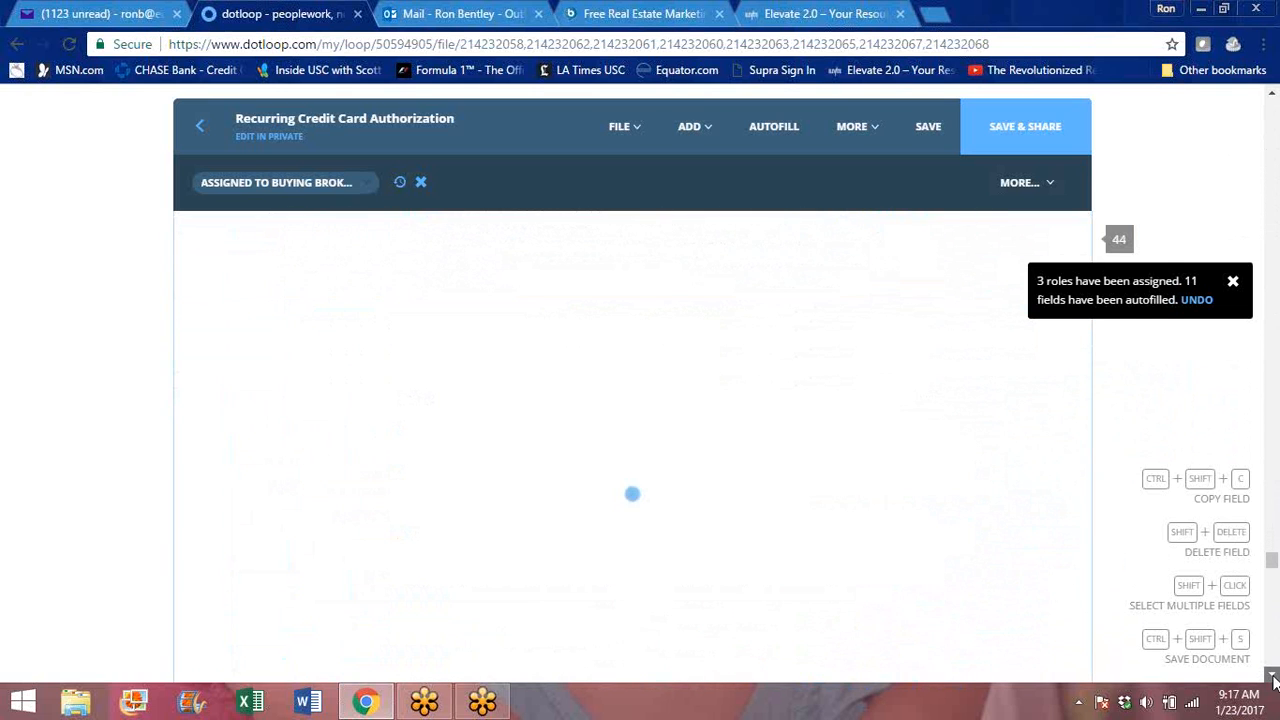
pyautogui.click(1273, 679)
pyautogui.click(1273, 679)
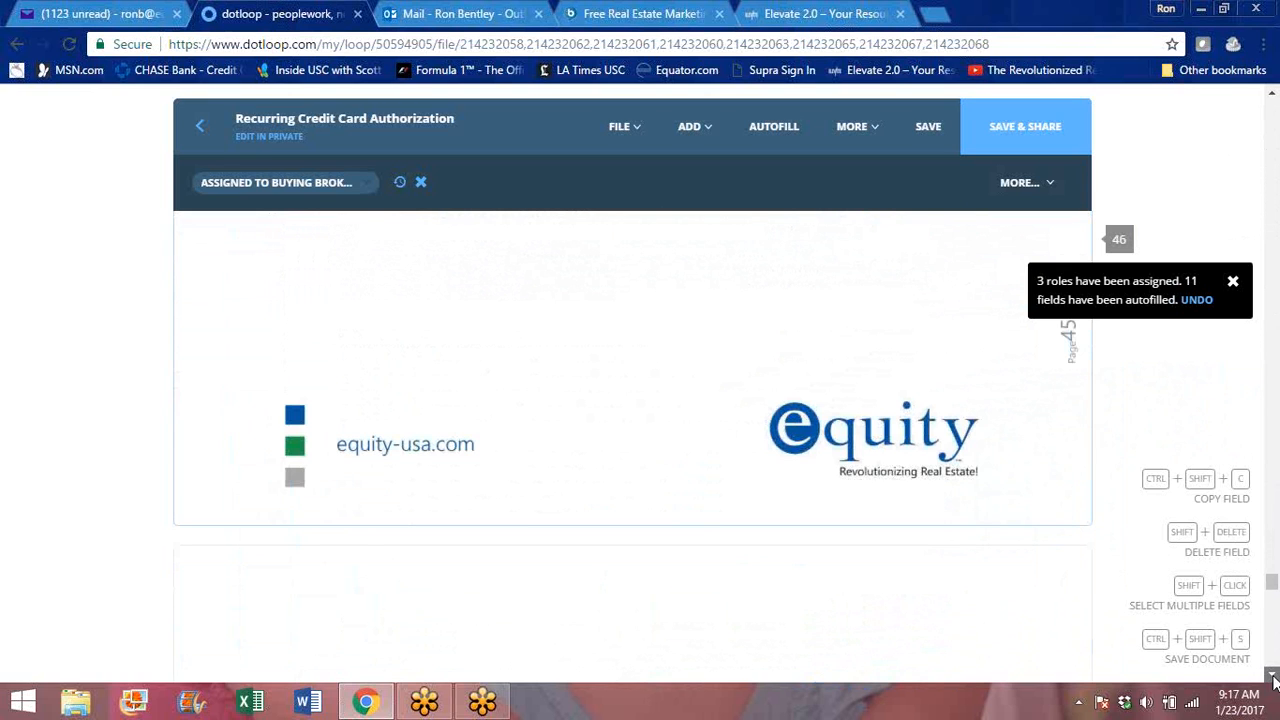
pyautogui.click(1273, 679)
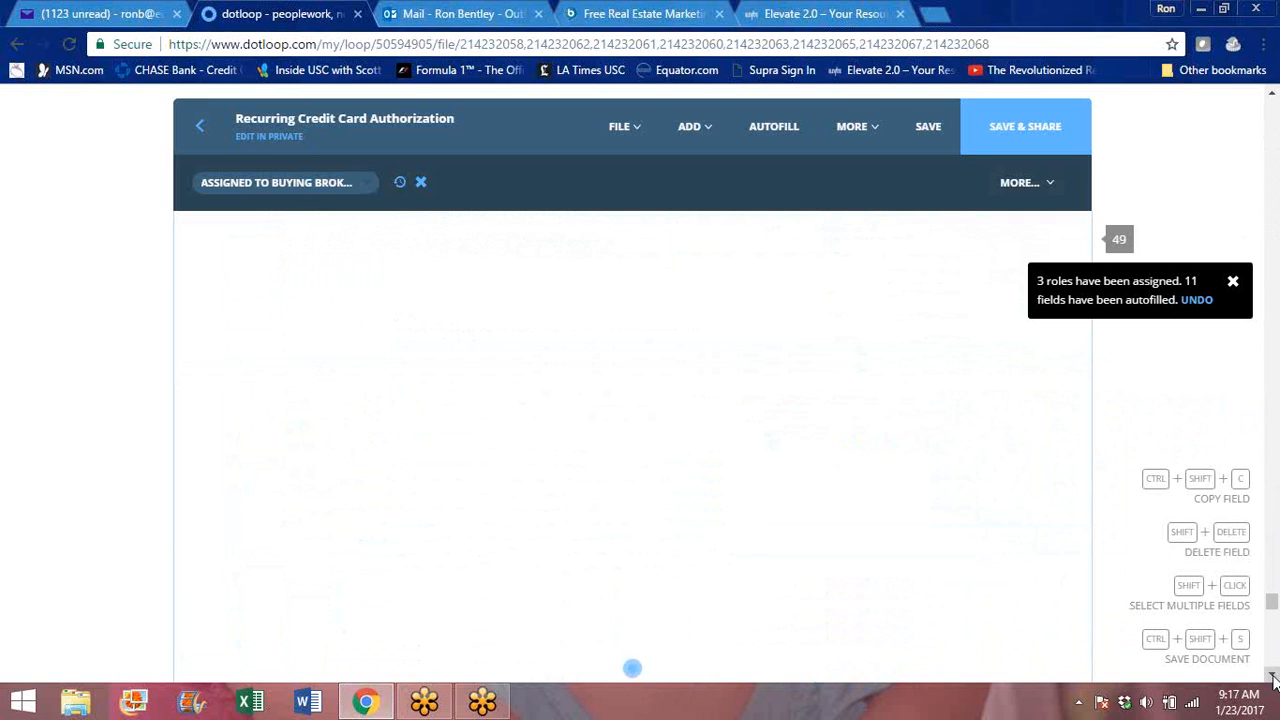
# - Examine the Form W-9, including its taxpayer identification, certification and signature fields
pyautogui.moveTo(1273, 606); pyautogui.dragTo(1273, 645)
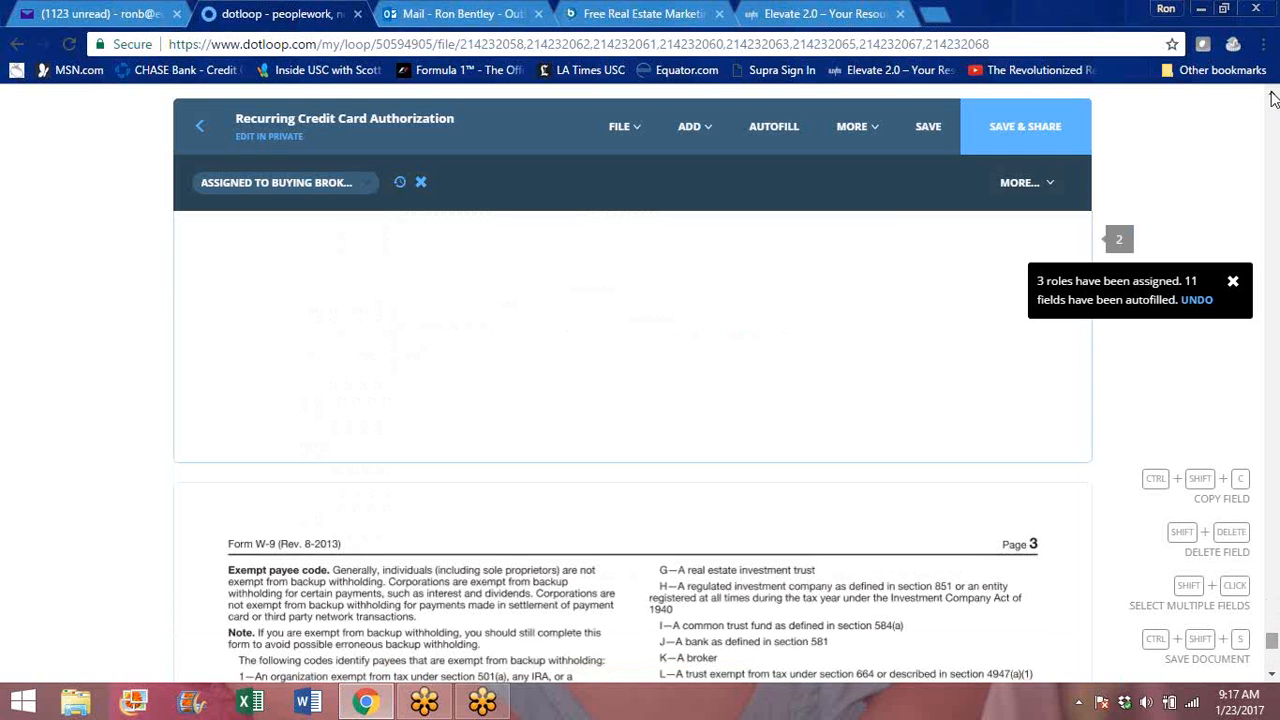
pyautogui.scroll(3, 1272, 97)
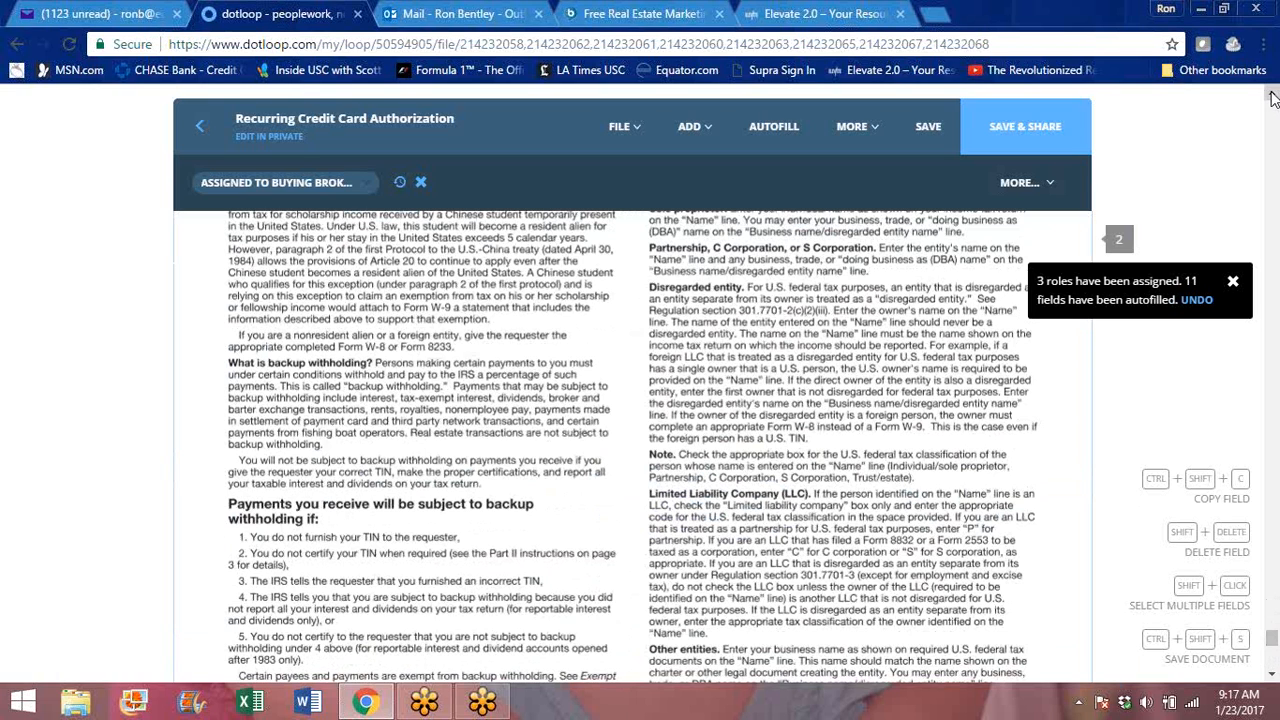
pyautogui.scroll(3, 1272, 97)
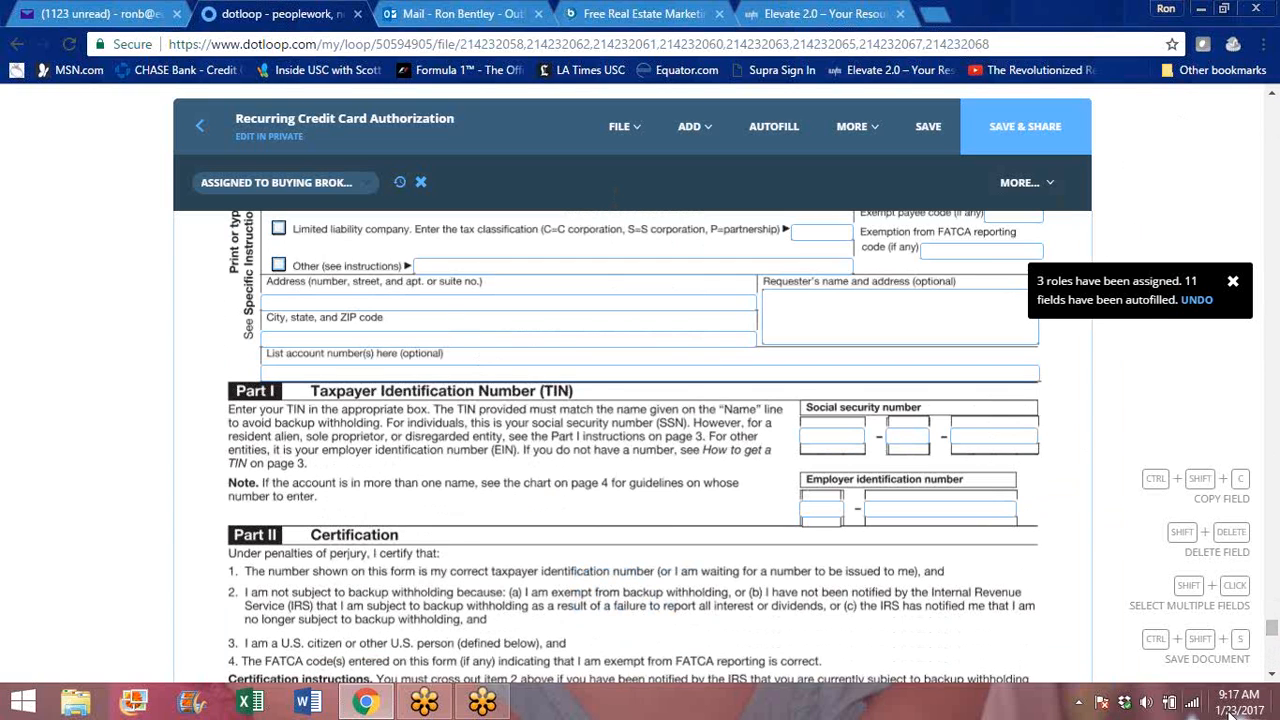
pyautogui.click(1272, 677)
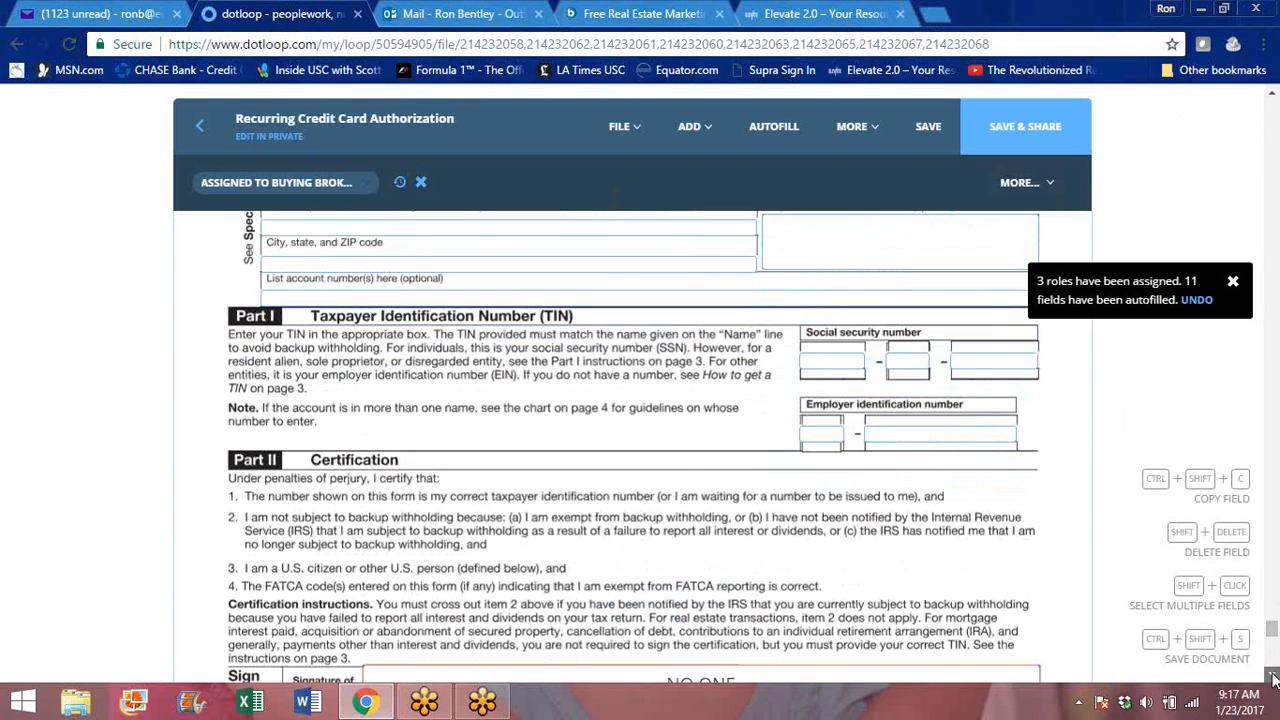
pyautogui.click(1272, 677)
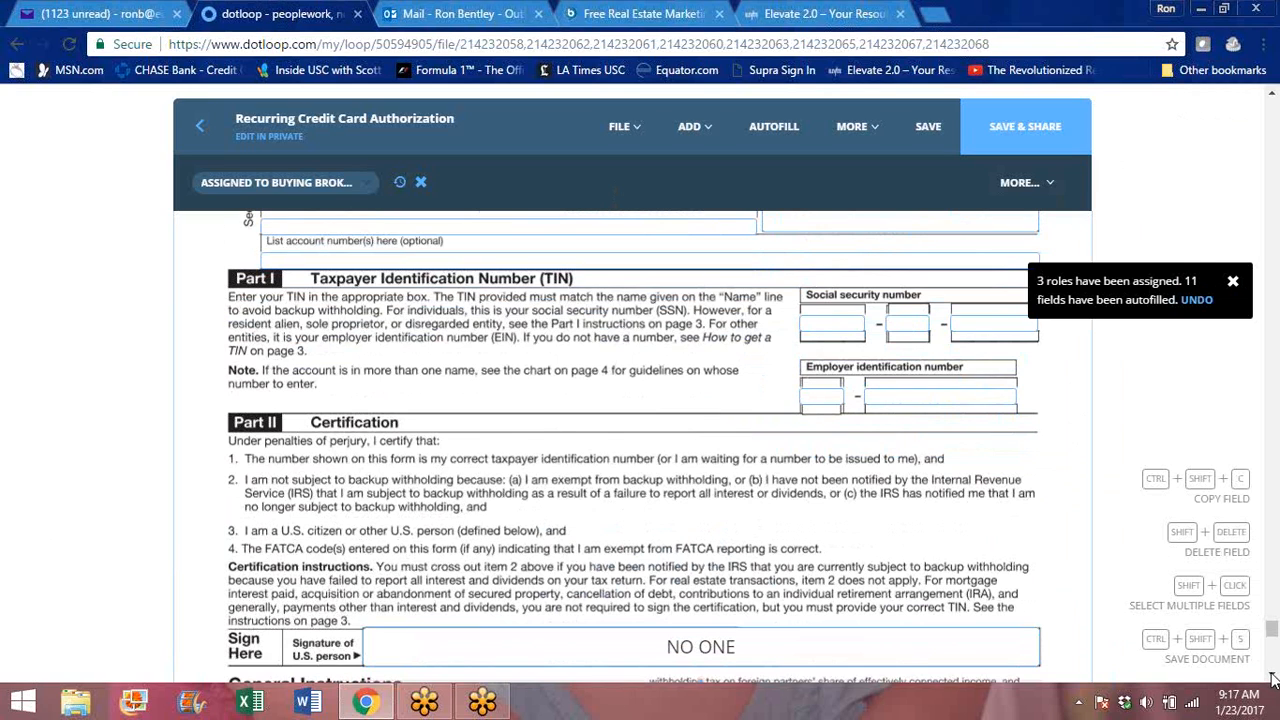
# - Assign the signature field of the Form W-9 to New Agent
pyautogui.click(755, 655)
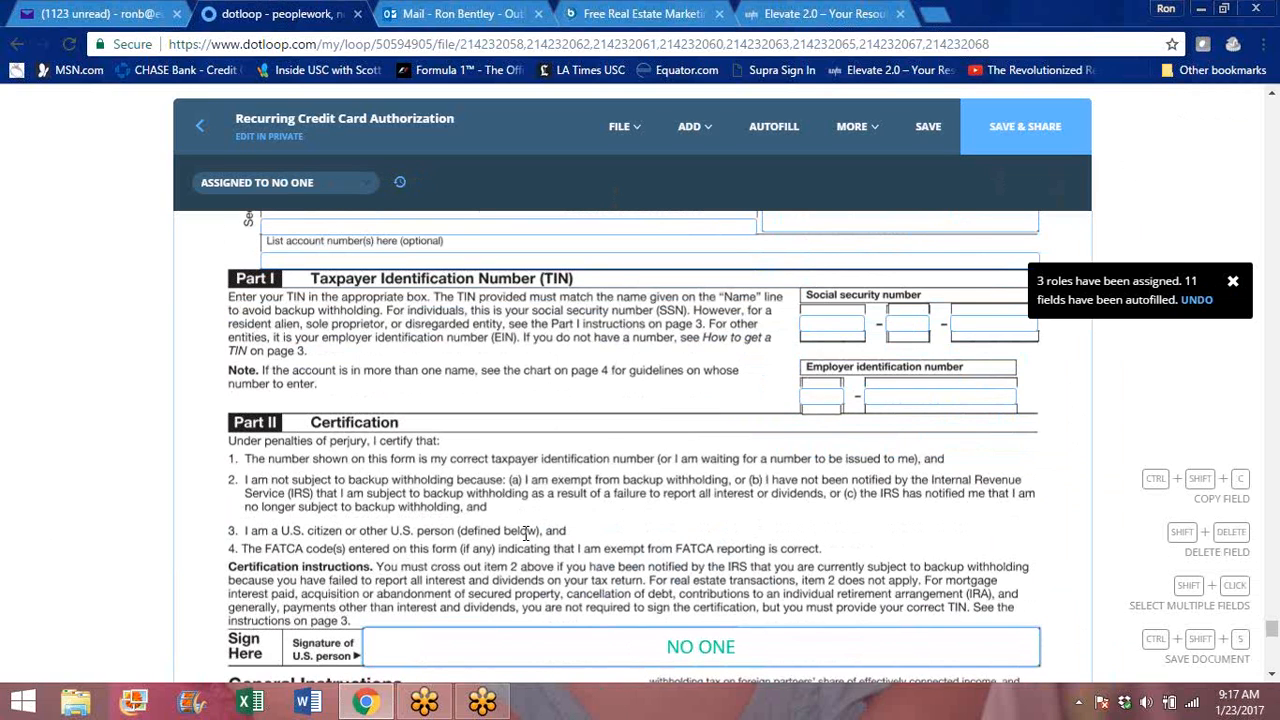
pyautogui.click(366, 188)
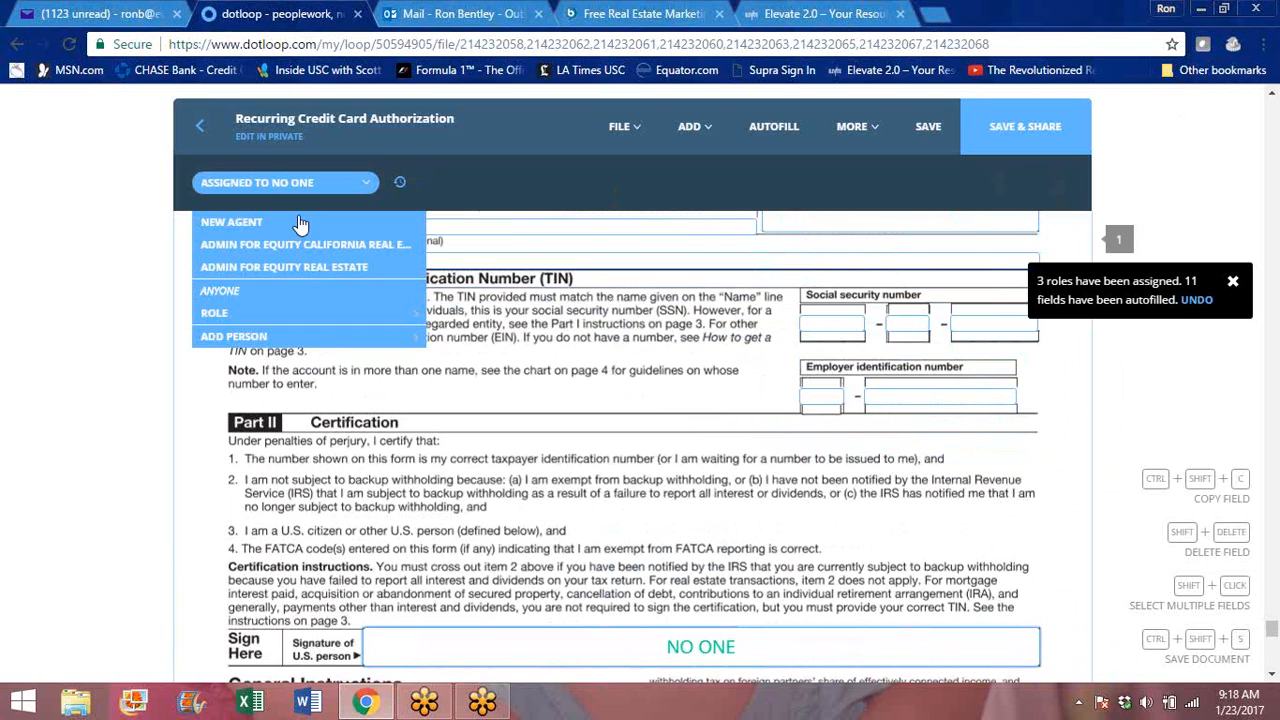
pyautogui.click(242, 221)
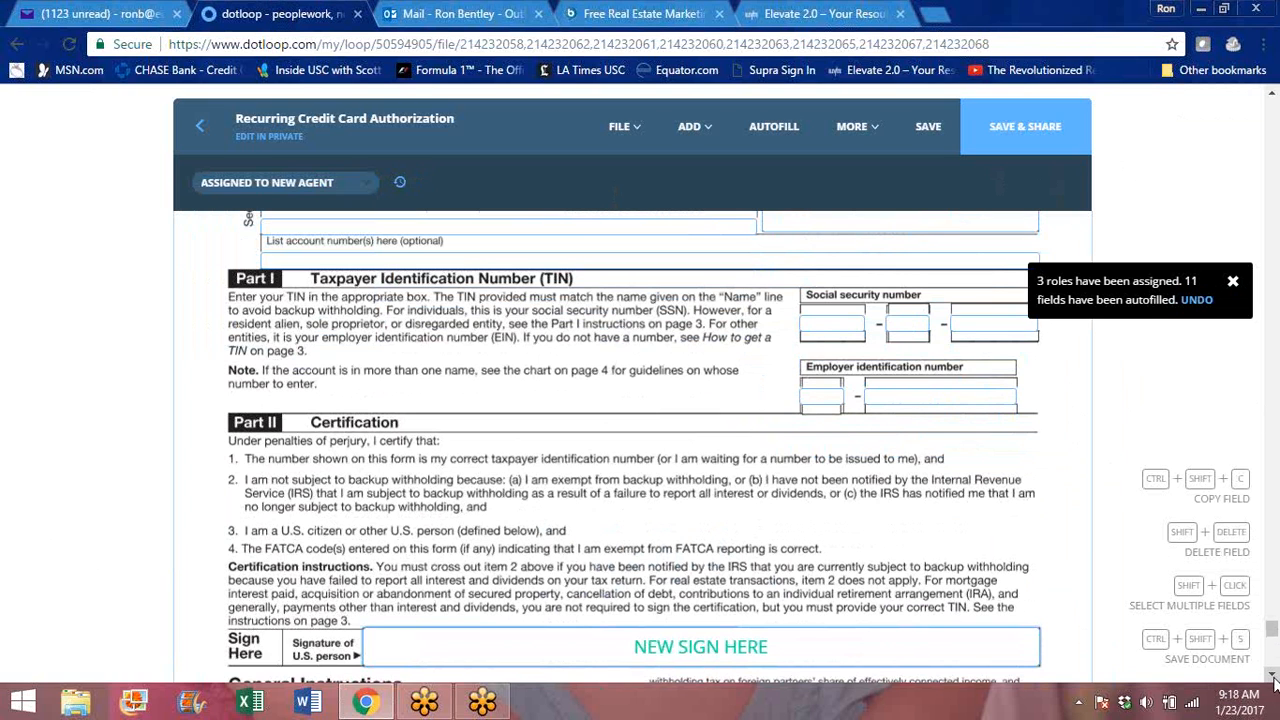
# - Save the edited documents and return to the loop's overview page
pyautogui.scroll(-4, 1273, 677)
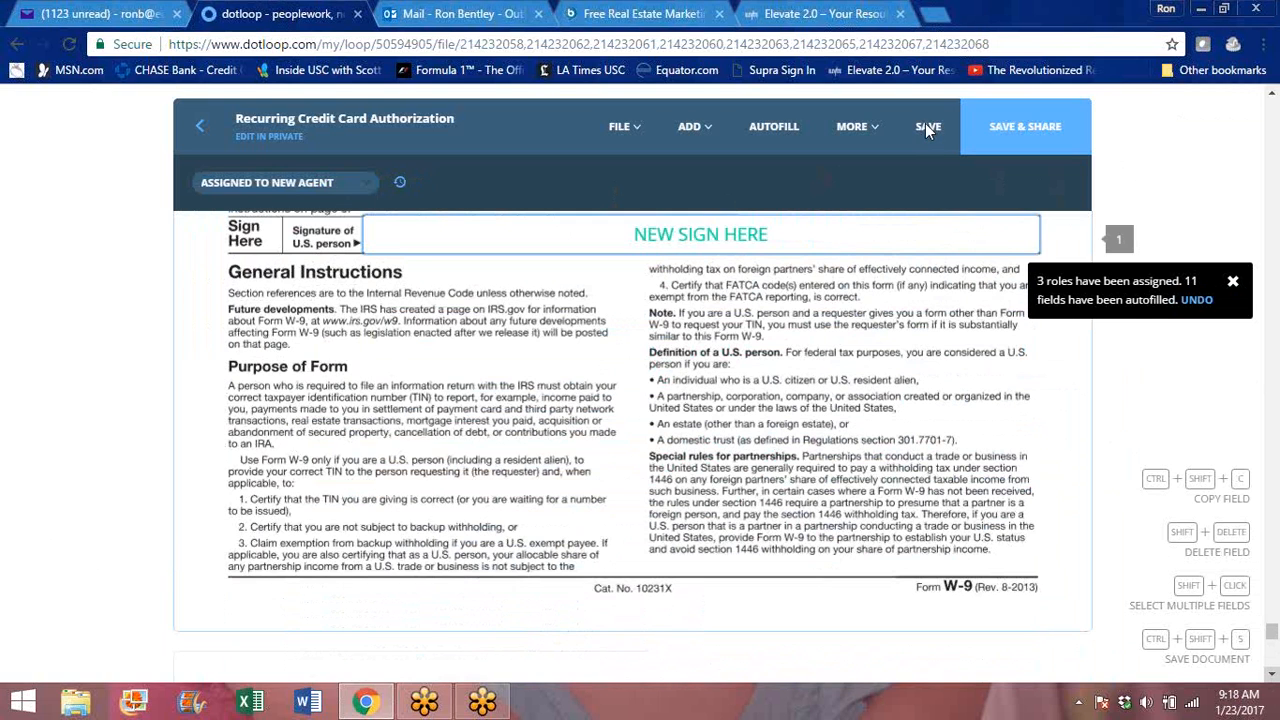
pyautogui.scroll(-1, 925, 123)
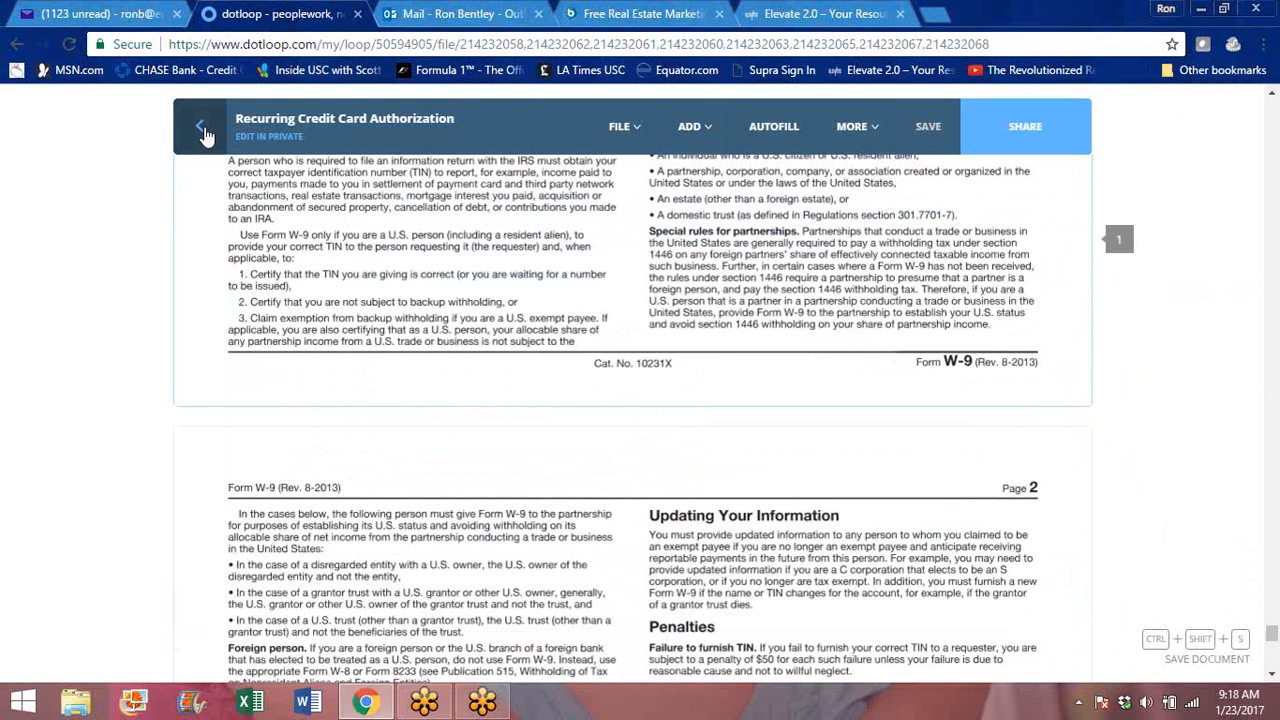
pyautogui.click(202, 131)
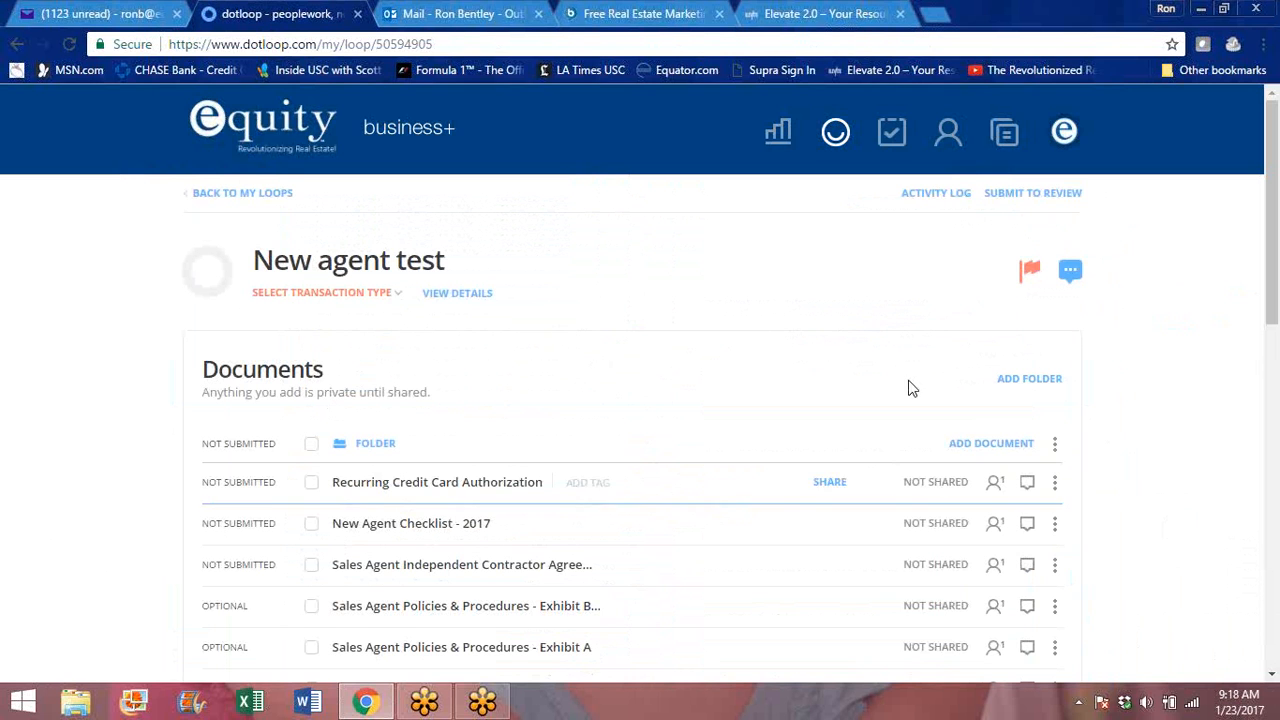
# - Select every document in the folder except New Agent Checklist - 2017 and Internal Payroll Form - Corporate
pyautogui.moveTo(1272, 140); pyautogui.dragTo(1272, 215)
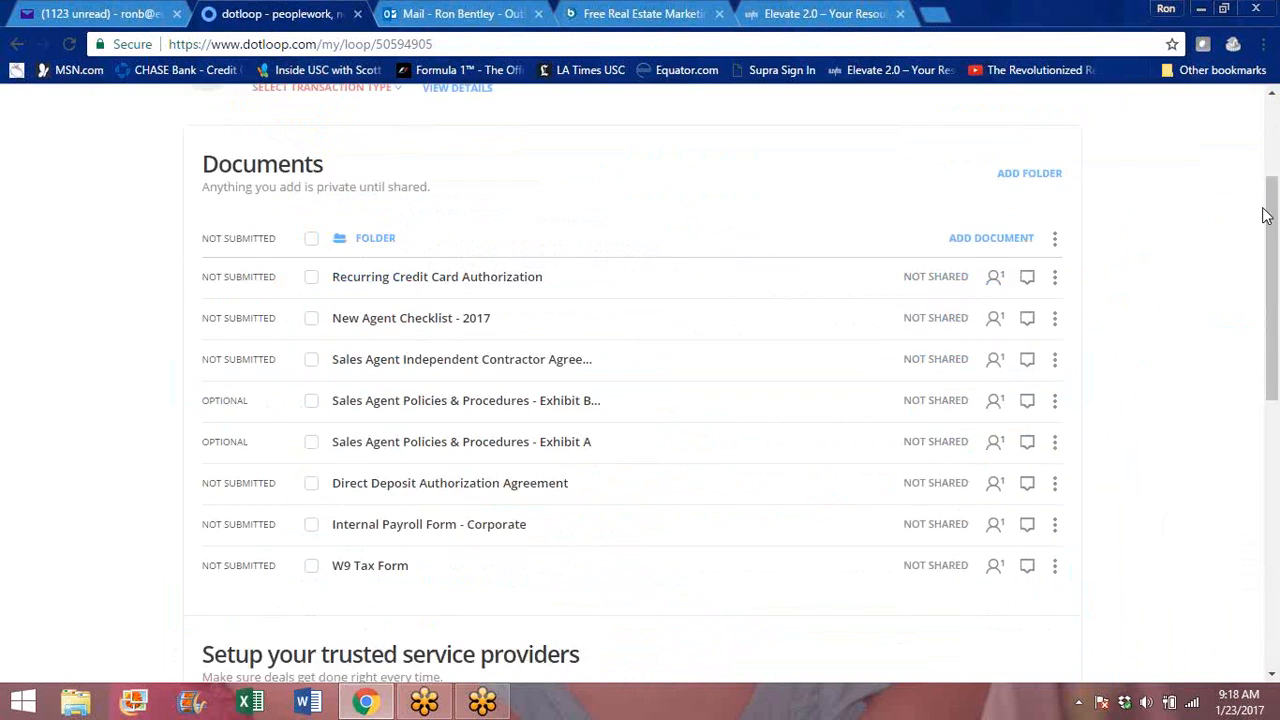
pyautogui.click(311, 240)
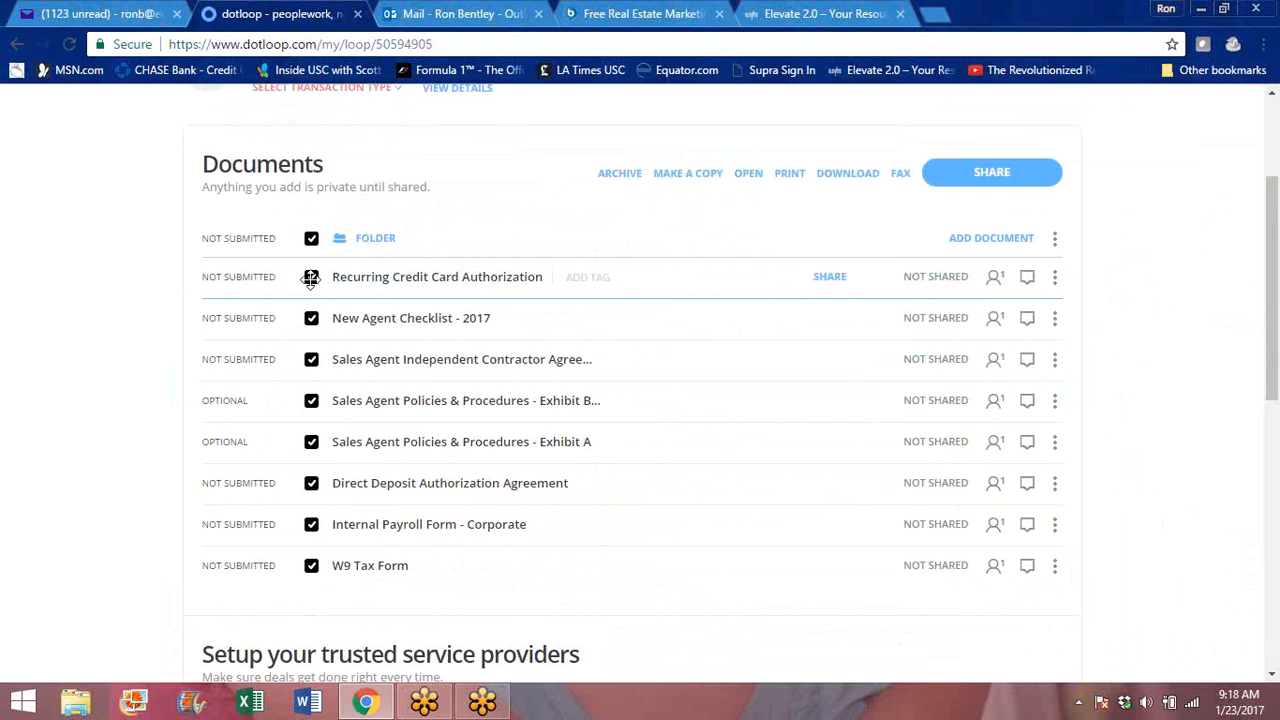
pyautogui.click(311, 319)
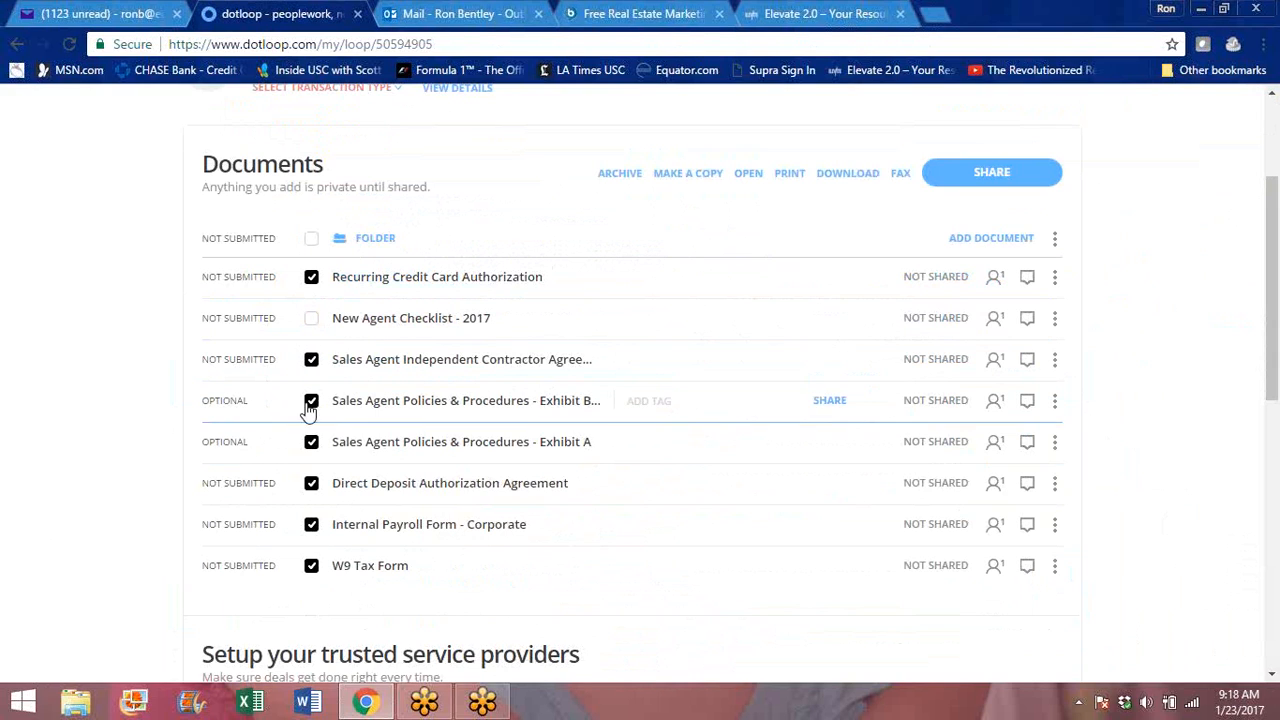
pyautogui.click(312, 530)
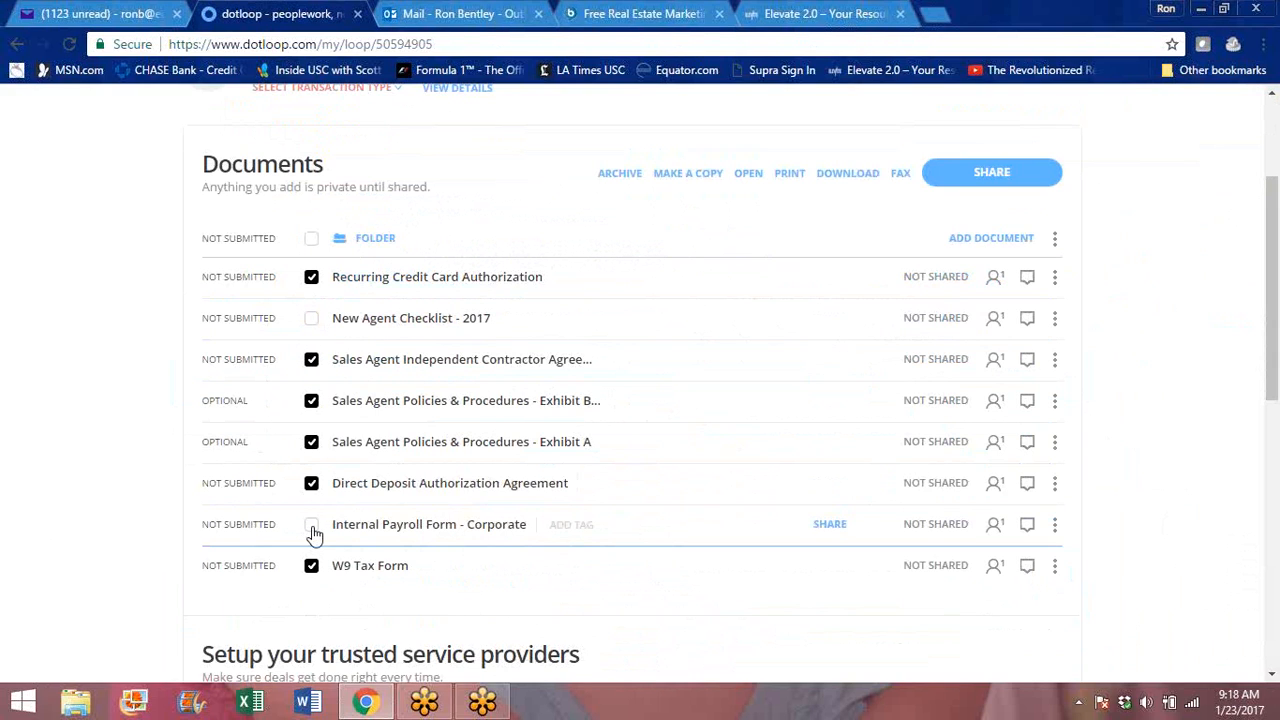
# - Prepare sharing the six selected documents with New Agent under the Can Fill & Sign permission, and close the dialog without sharing
pyautogui.click(991, 175)
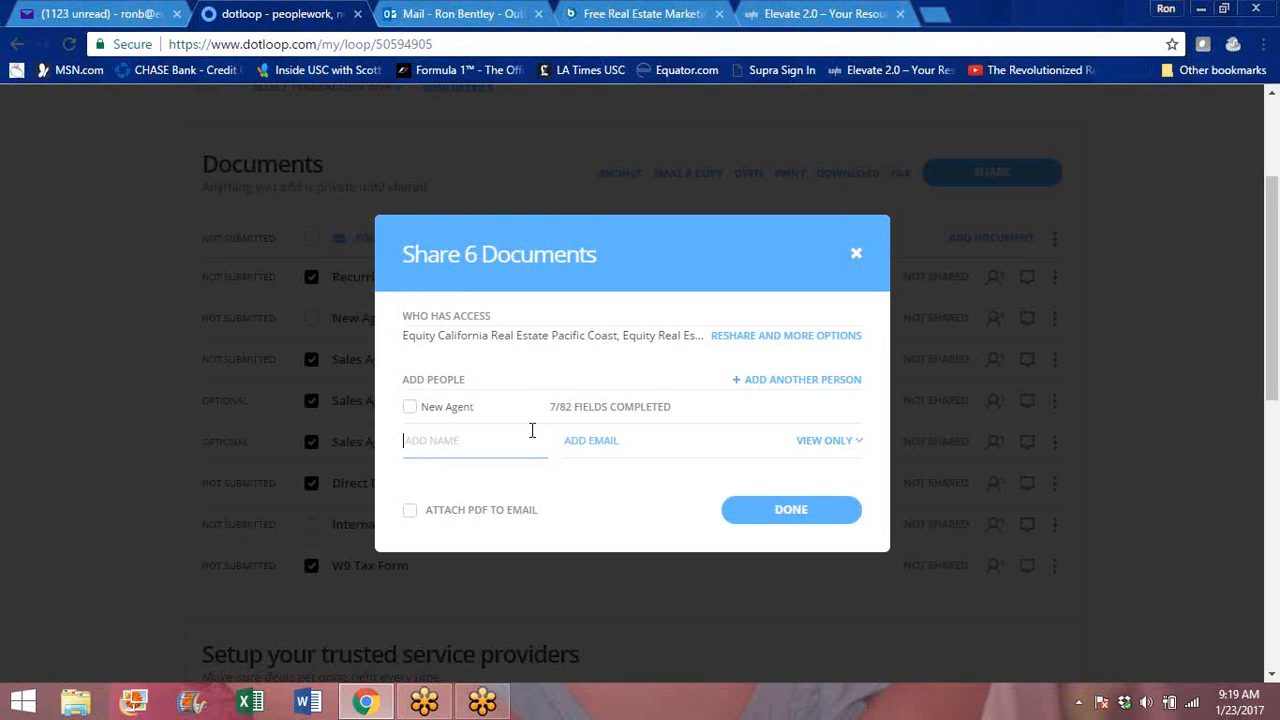
pyautogui.click(412, 410)
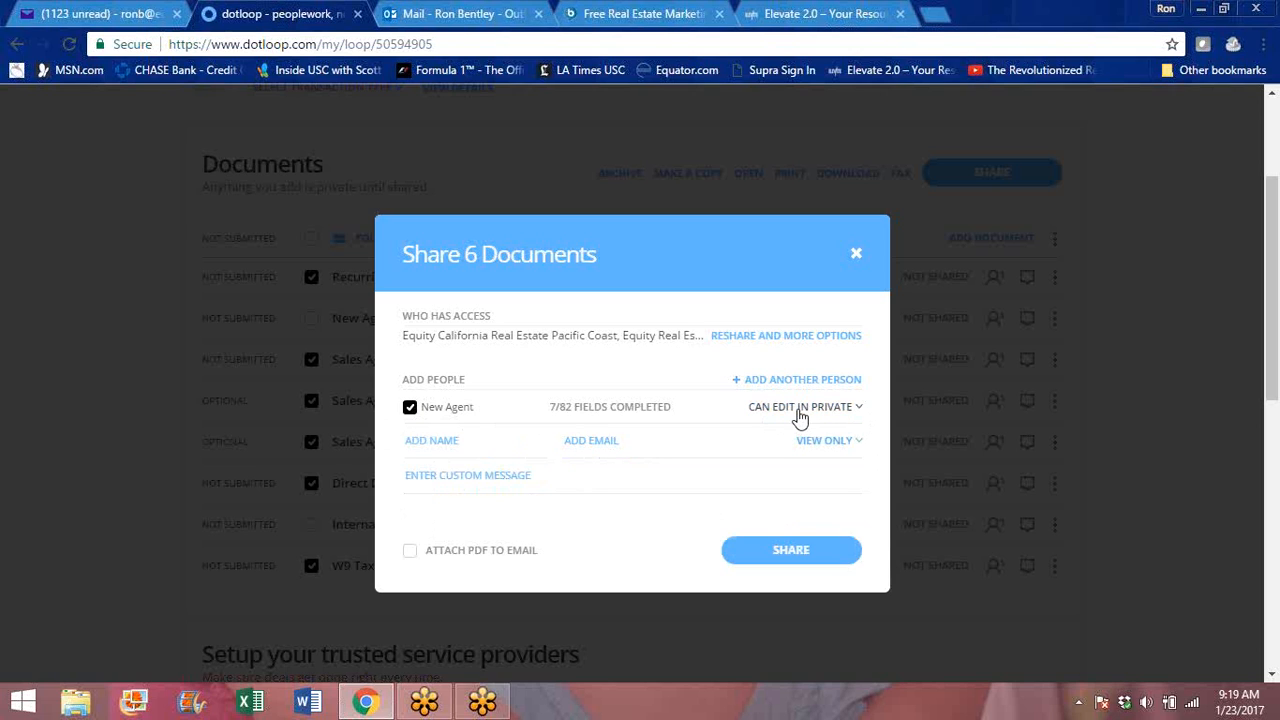
pyautogui.click(858, 408)
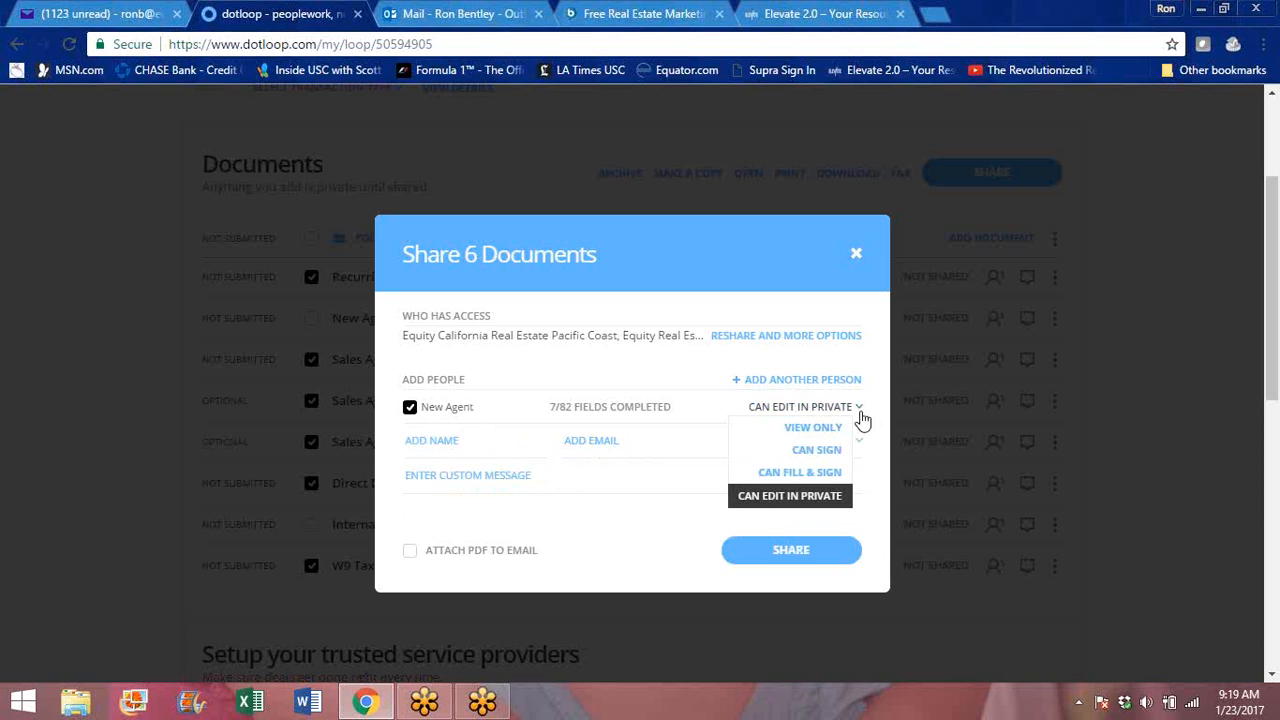
pyautogui.click(816, 472)
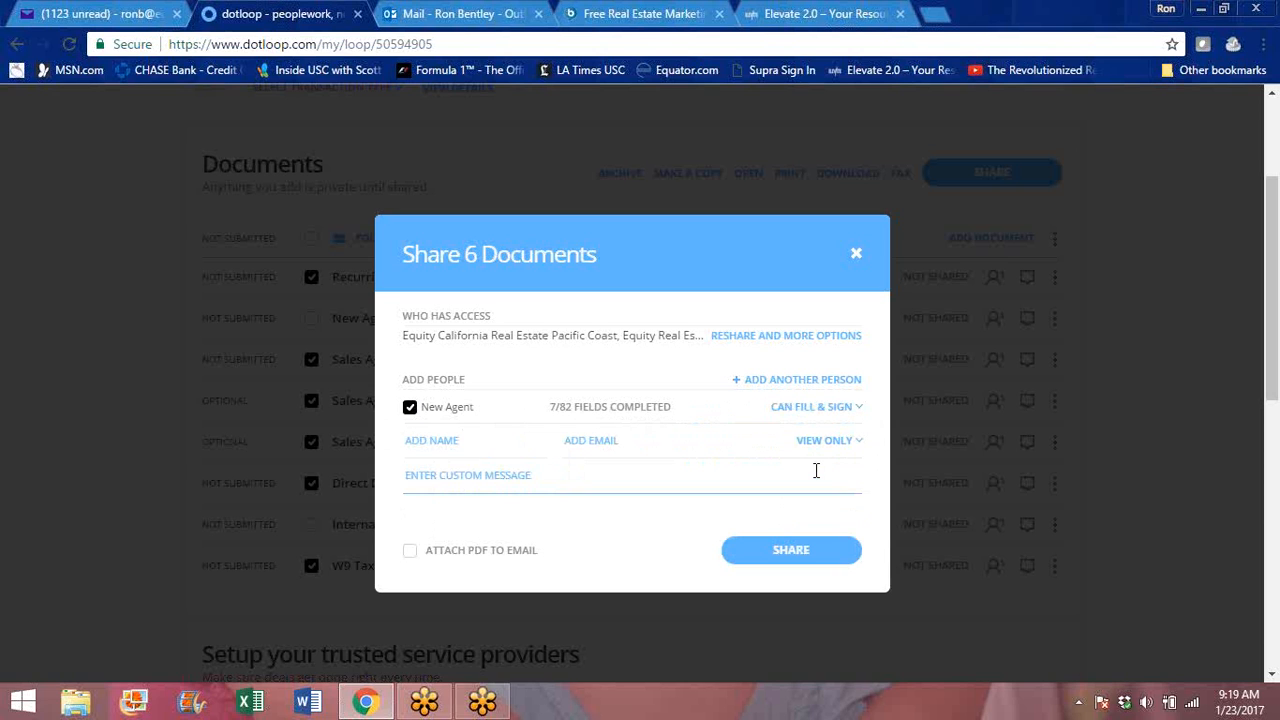
pyautogui.click(858, 410)
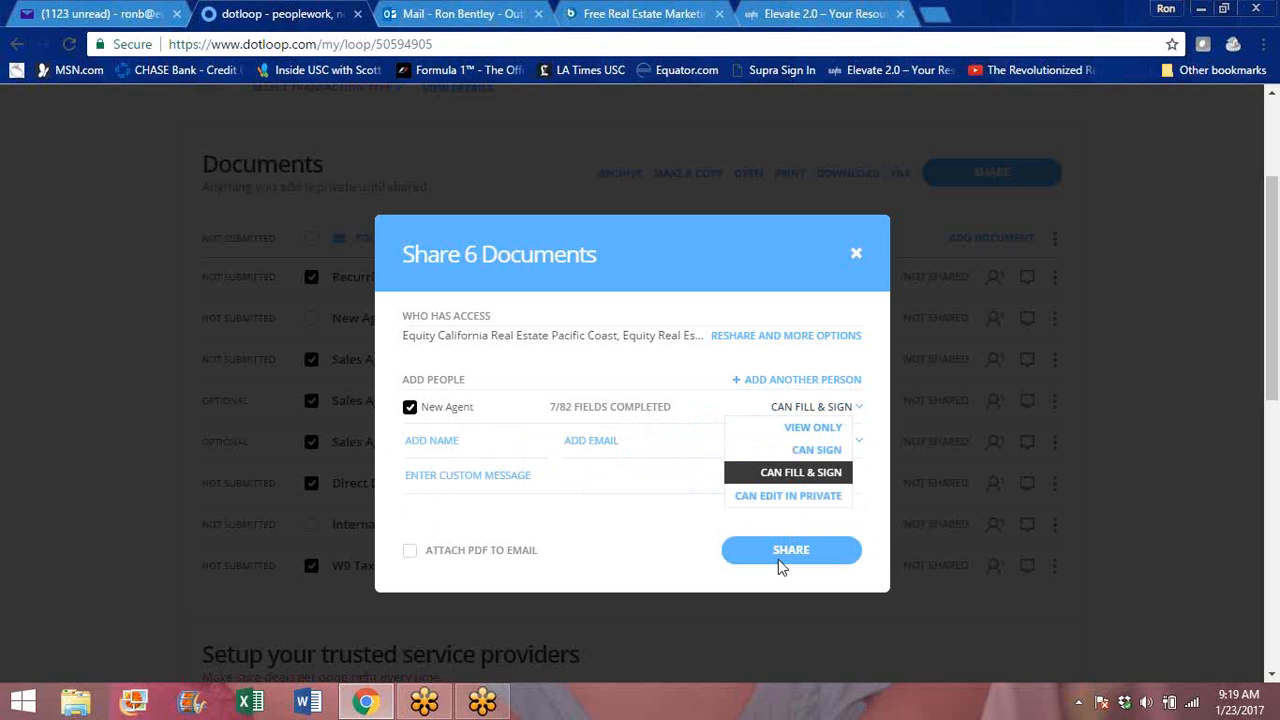
pyautogui.click(810, 473)
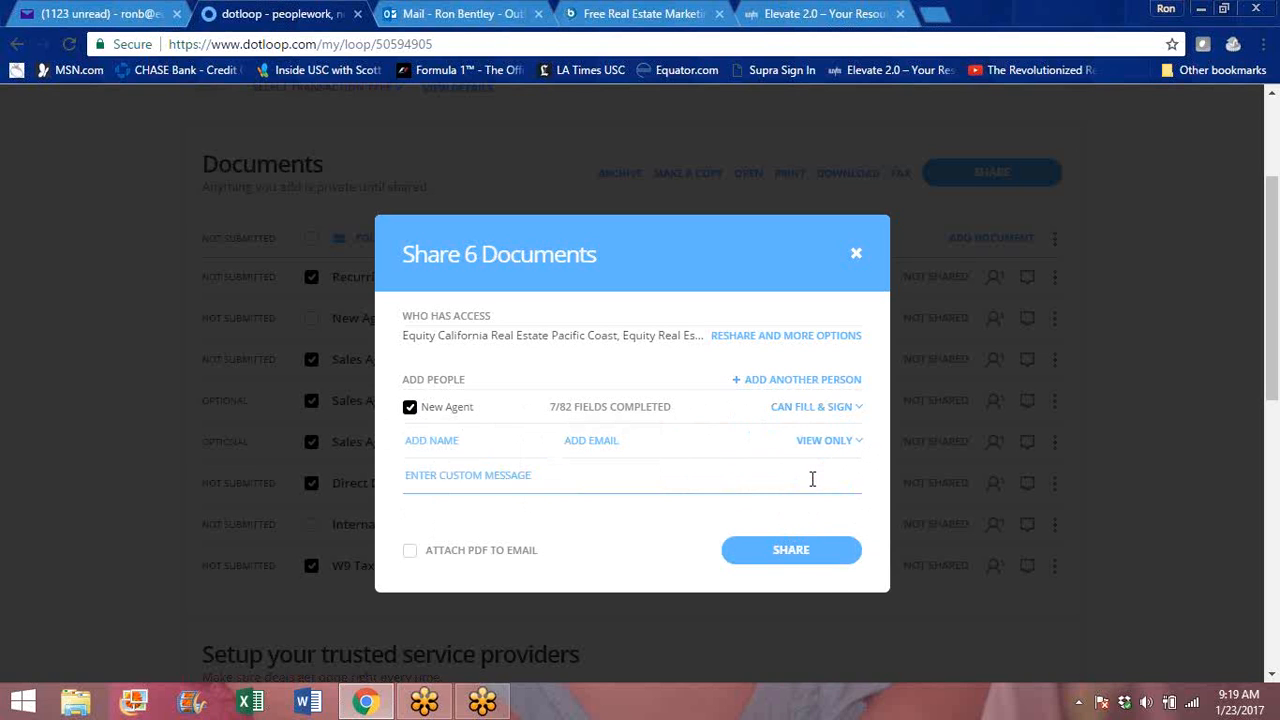
pyautogui.click(856, 254)
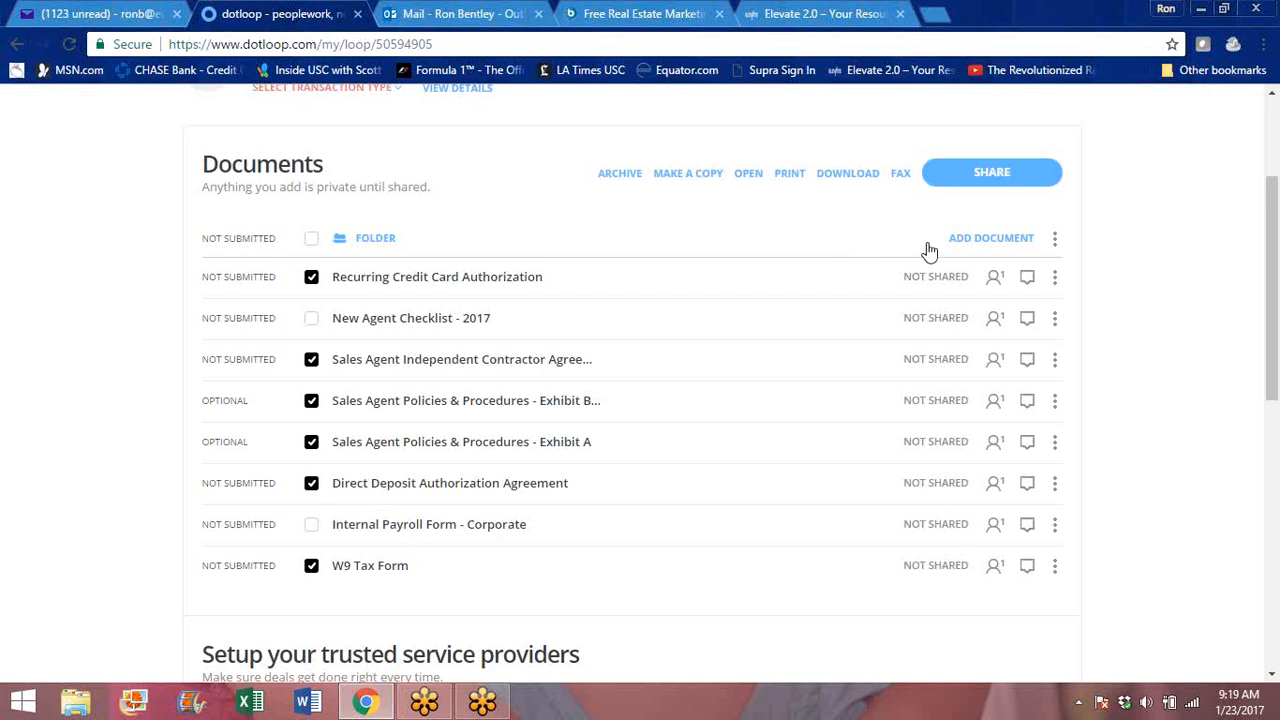
# - Open the loop's submission for review, check which property address details are required, and close it without submitting
pyautogui.moveTo(1273, 222)
pyautogui.mouseDown()
pyautogui.moveTo(1276, 342)
pyautogui.moveTo(1275, 222)
pyautogui.mouseUp()
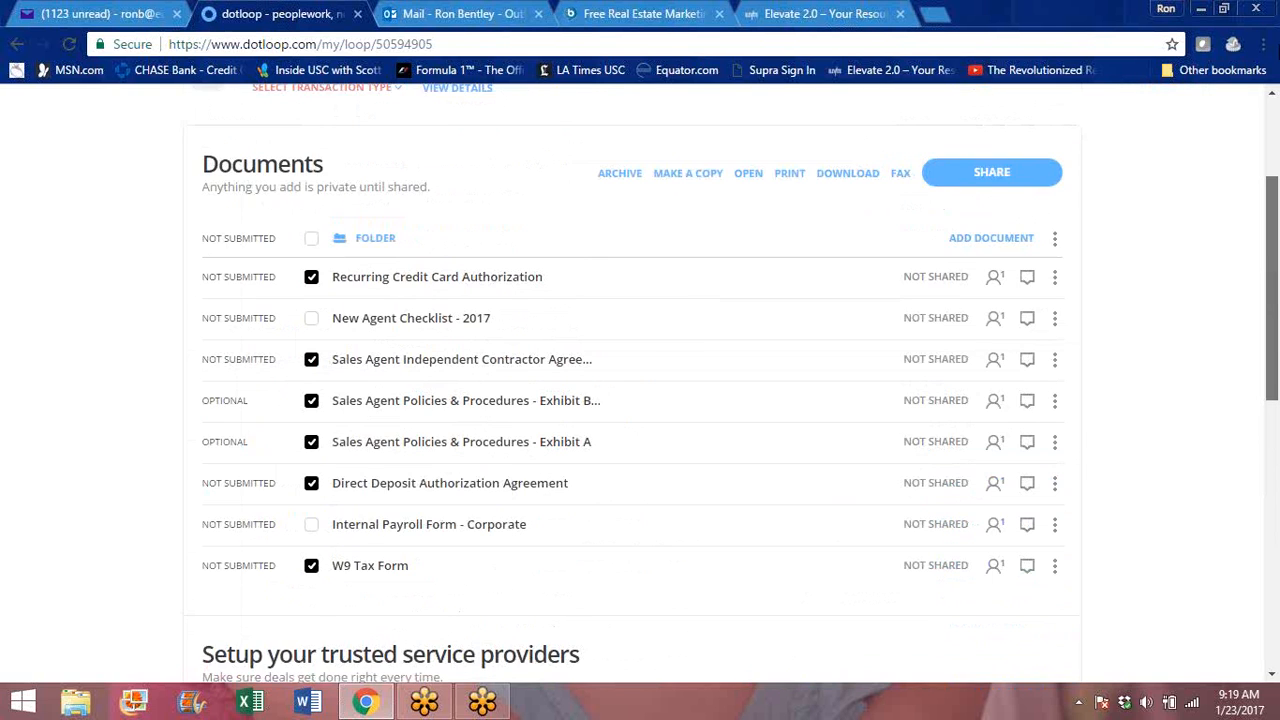
pyautogui.moveTo(1276, 55); pyautogui.dragTo(1276, 55)
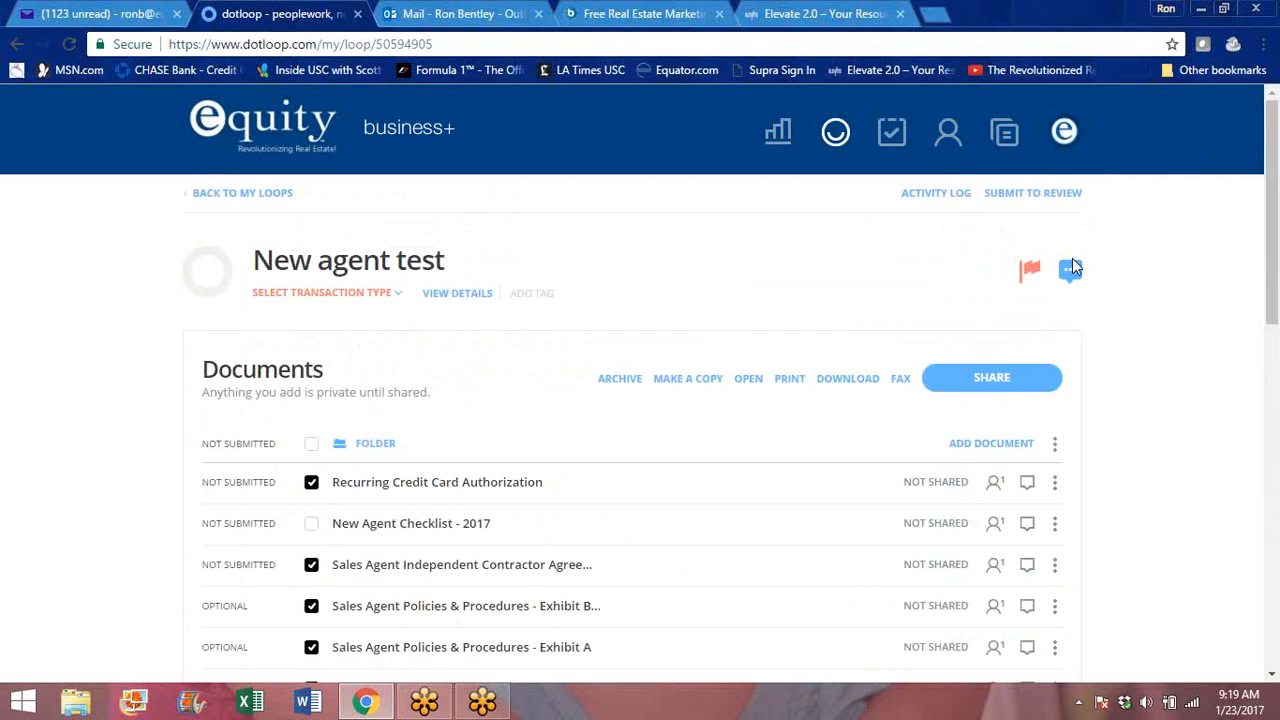
pyautogui.click(1024, 194)
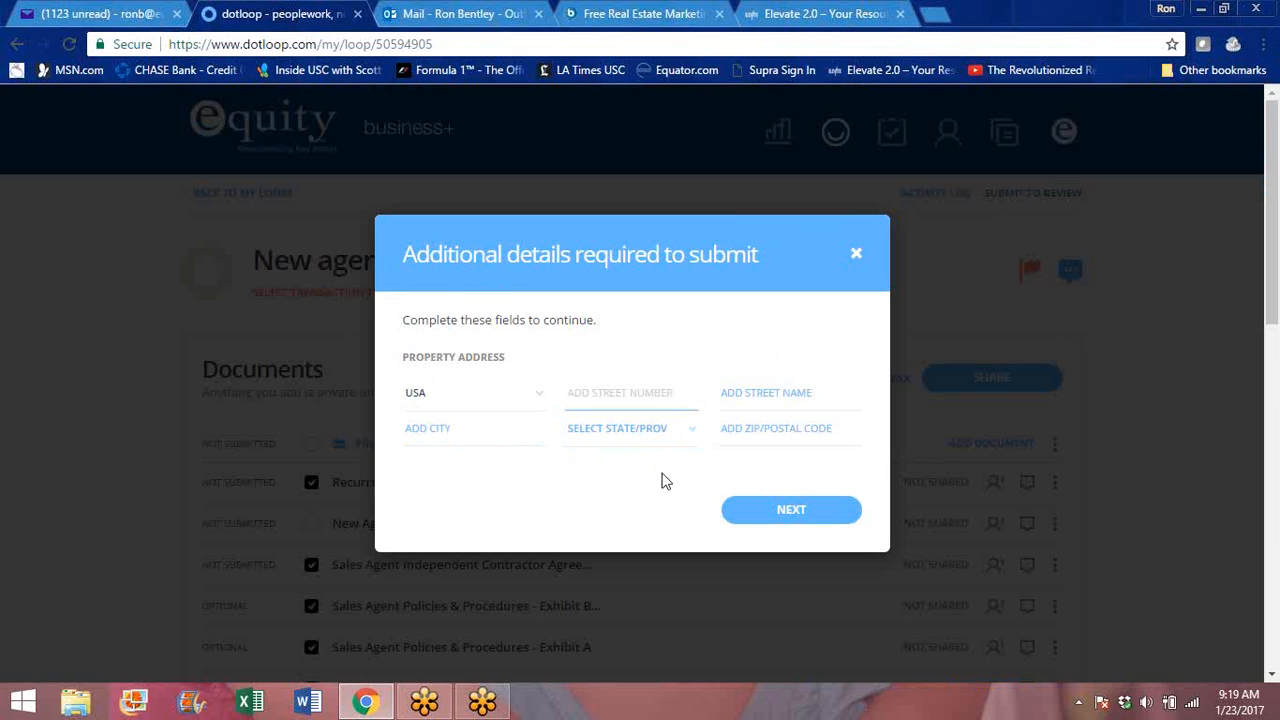
pyautogui.click(800, 518)
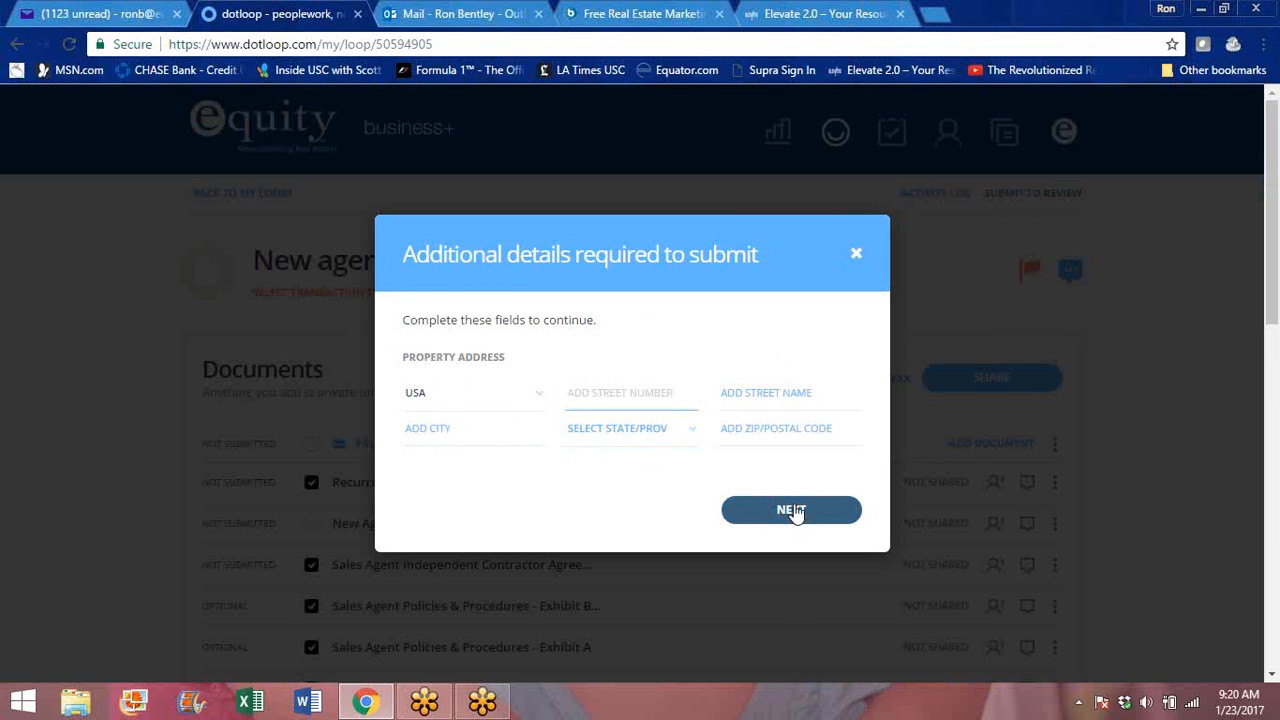
pyautogui.click(856, 253)
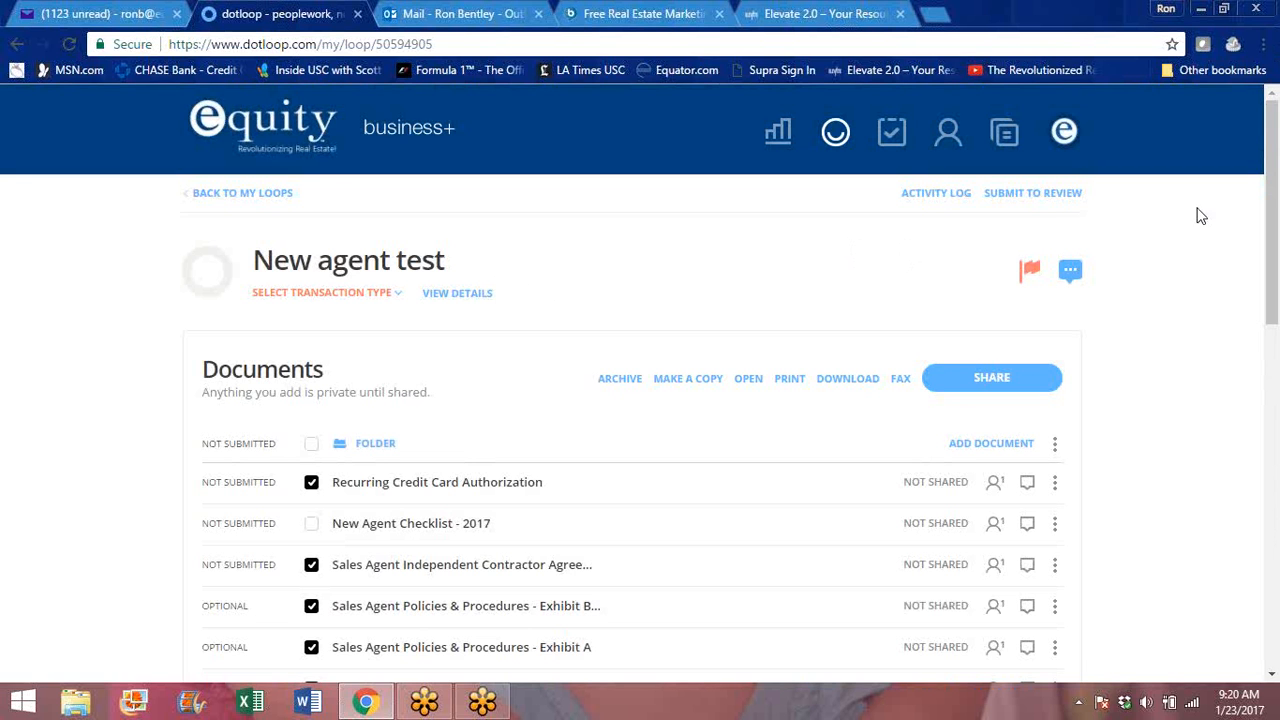
# - Start adding a person to the loop with the contact's e-mail in the full name field, and cancel the entry
pyautogui.moveTo(1275, 147); pyautogui.dragTo(1278, 380)
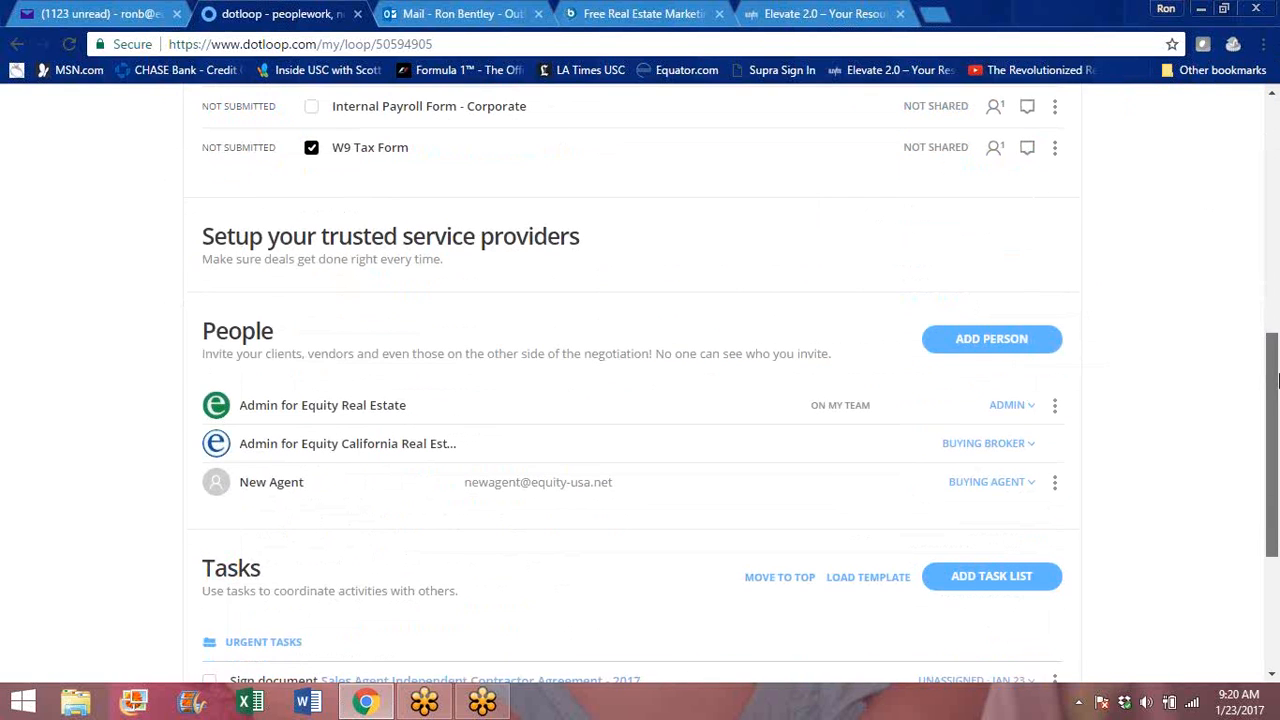
pyautogui.click(990, 339)
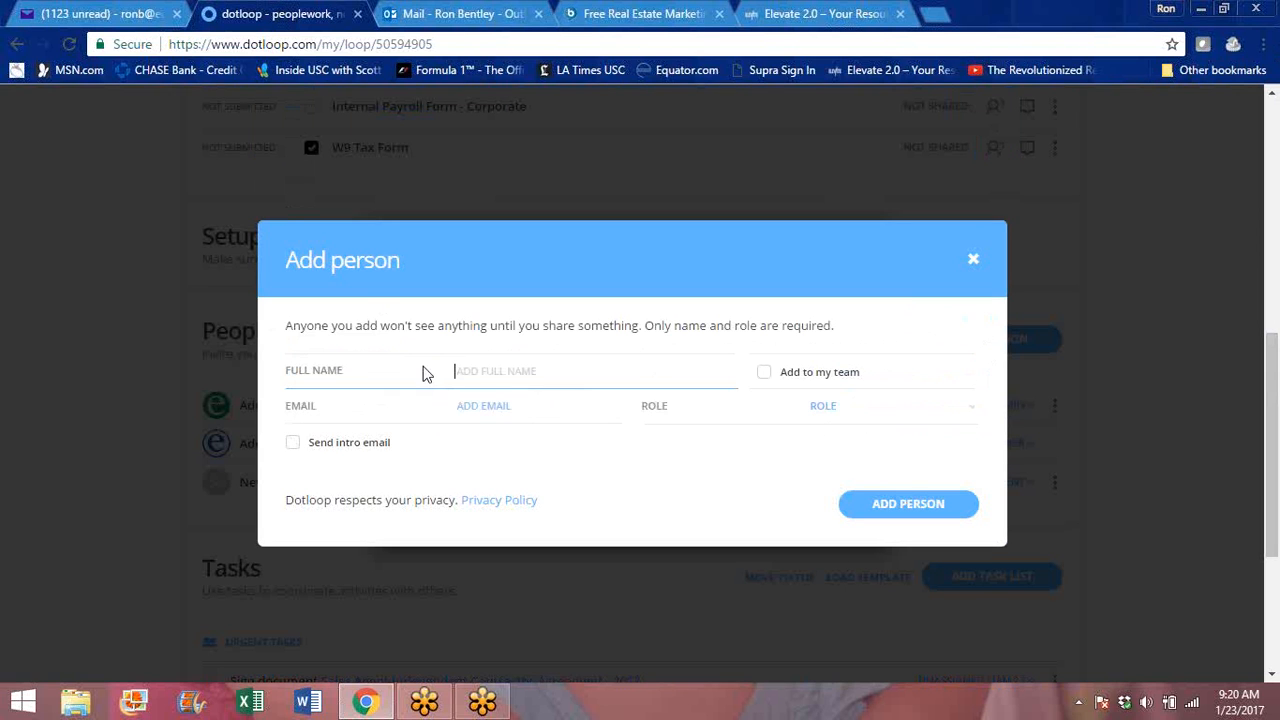
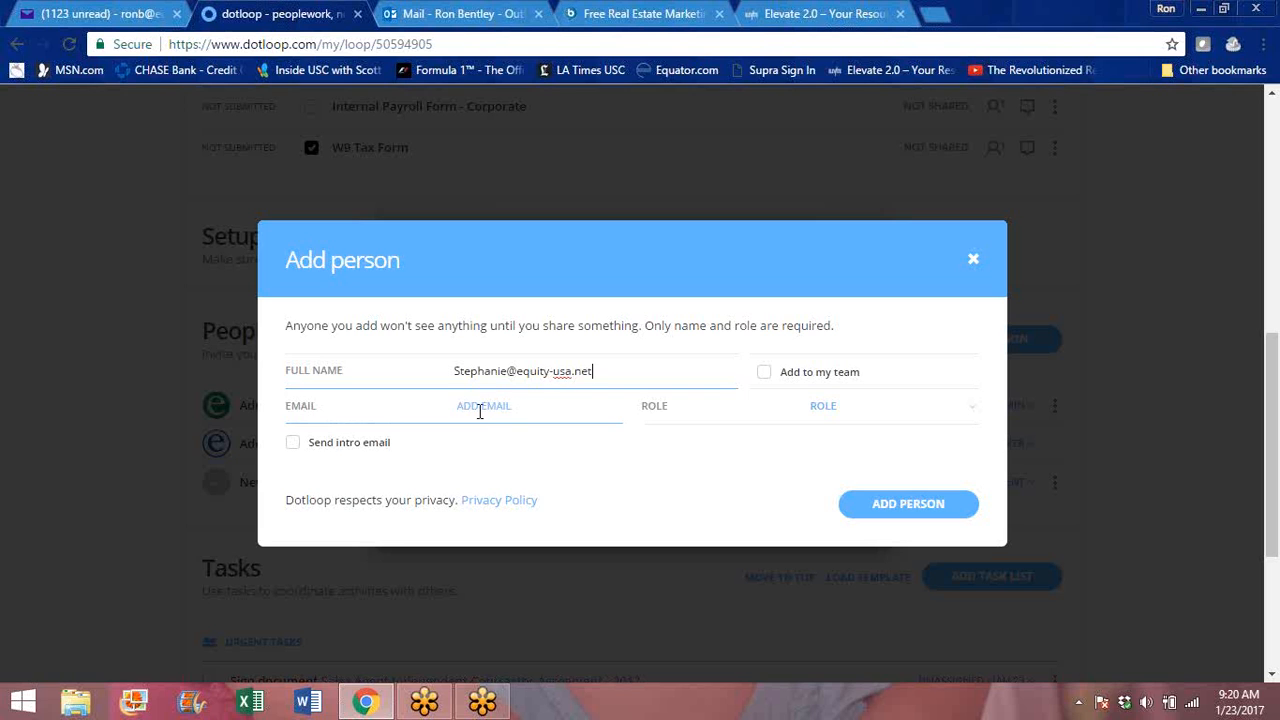
pyautogui.click(973, 263)
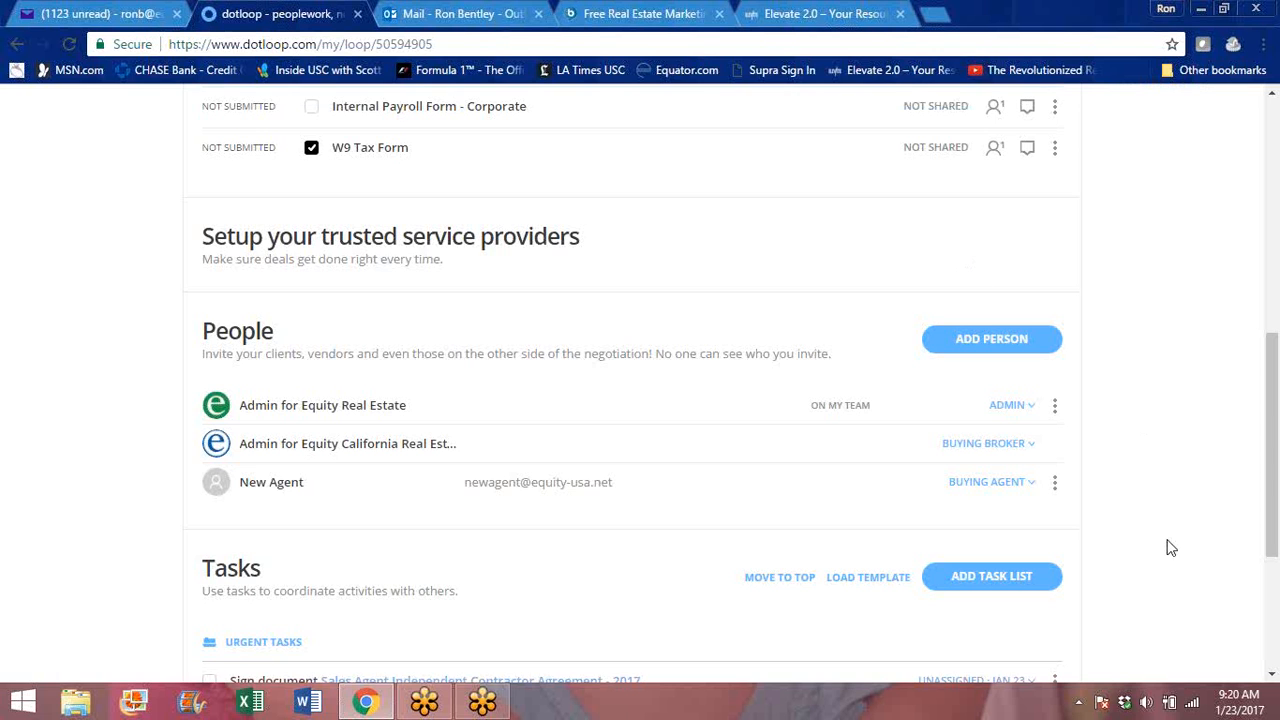
# - Clear the selection of all documents in the folder and select only Recurring Credit Card Authorization
pyautogui.moveTo(1274, 415); pyautogui.dragTo(1273, 275)
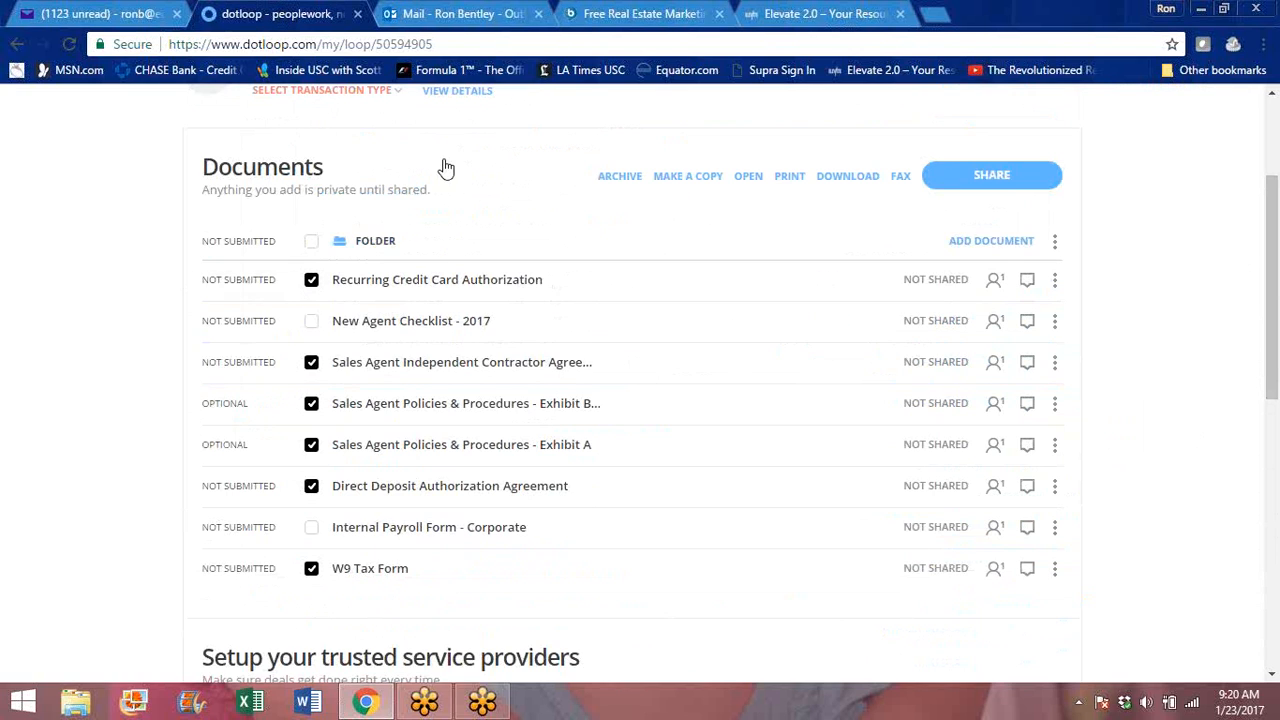
pyautogui.click(312, 244)
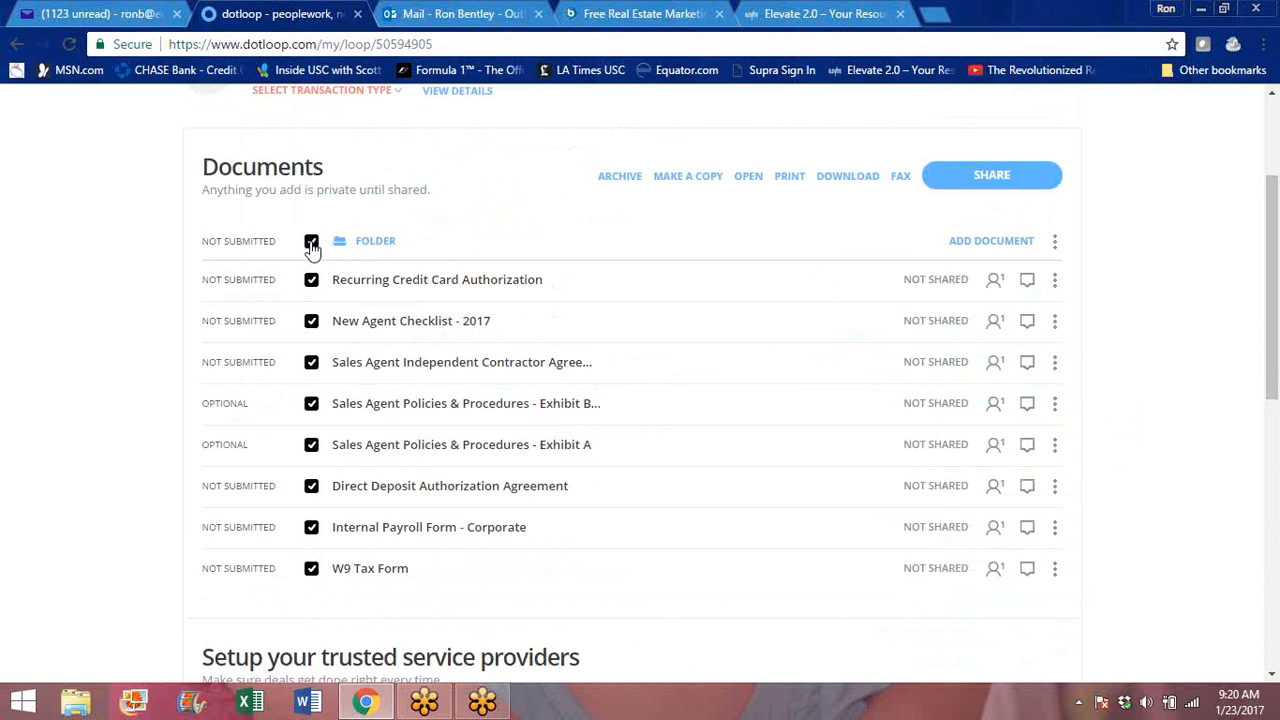
pyautogui.click(312, 245)
pyautogui.click(311, 246)
pyautogui.click(312, 245)
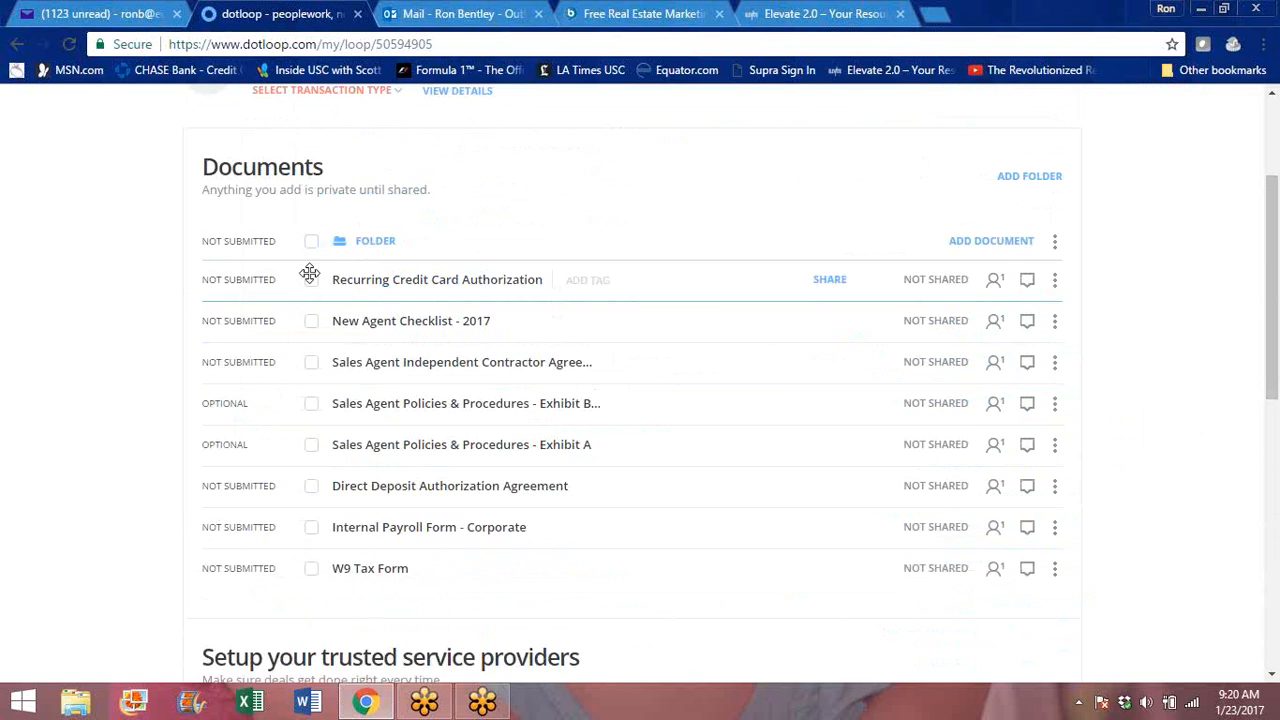
pyautogui.click(311, 282)
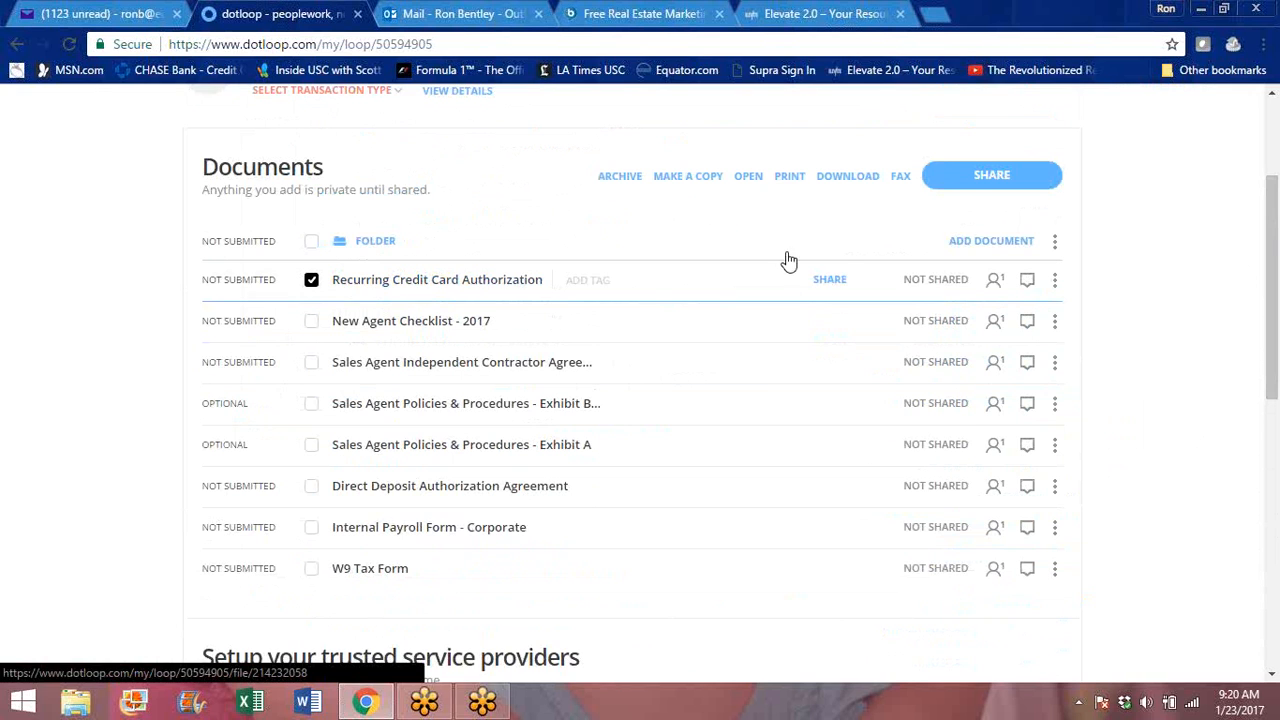
# - Start sharing Recurring Credit Card Authorization with another person by entering their full name, view the permission options, and close without sharing
pyautogui.click(829, 284)
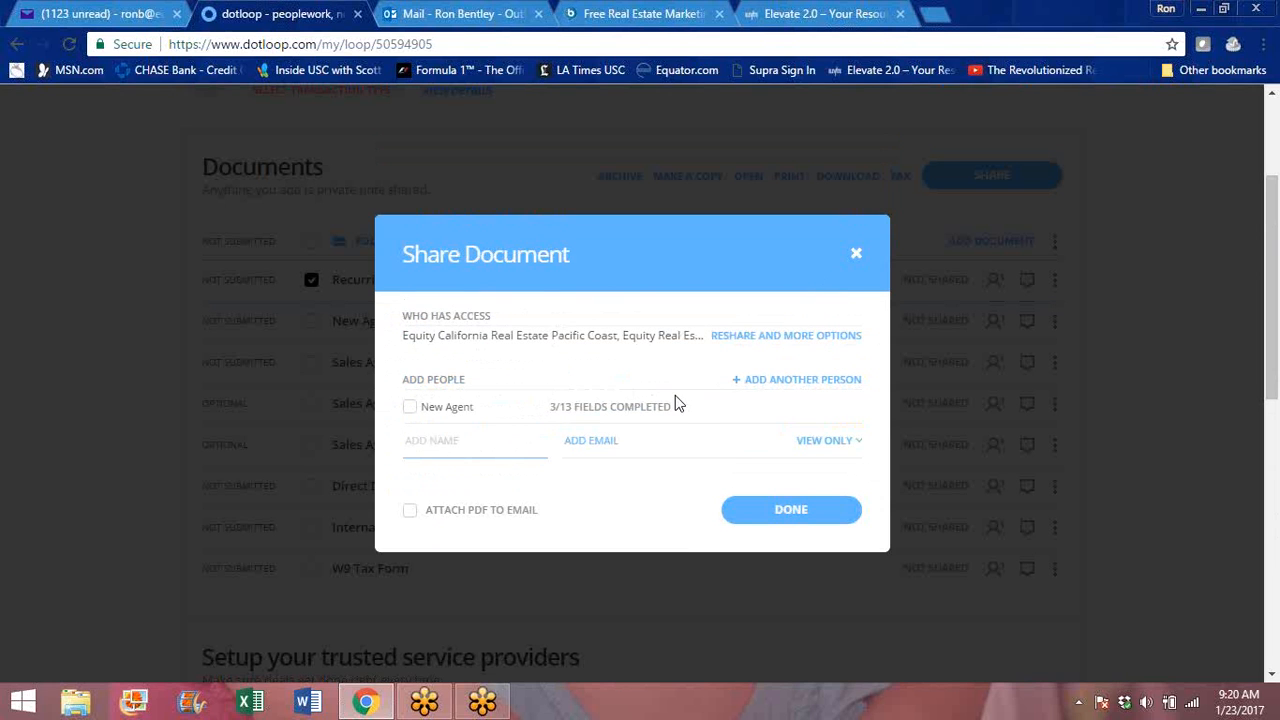
pyautogui.click(402, 443)
pyautogui.click(410, 444)
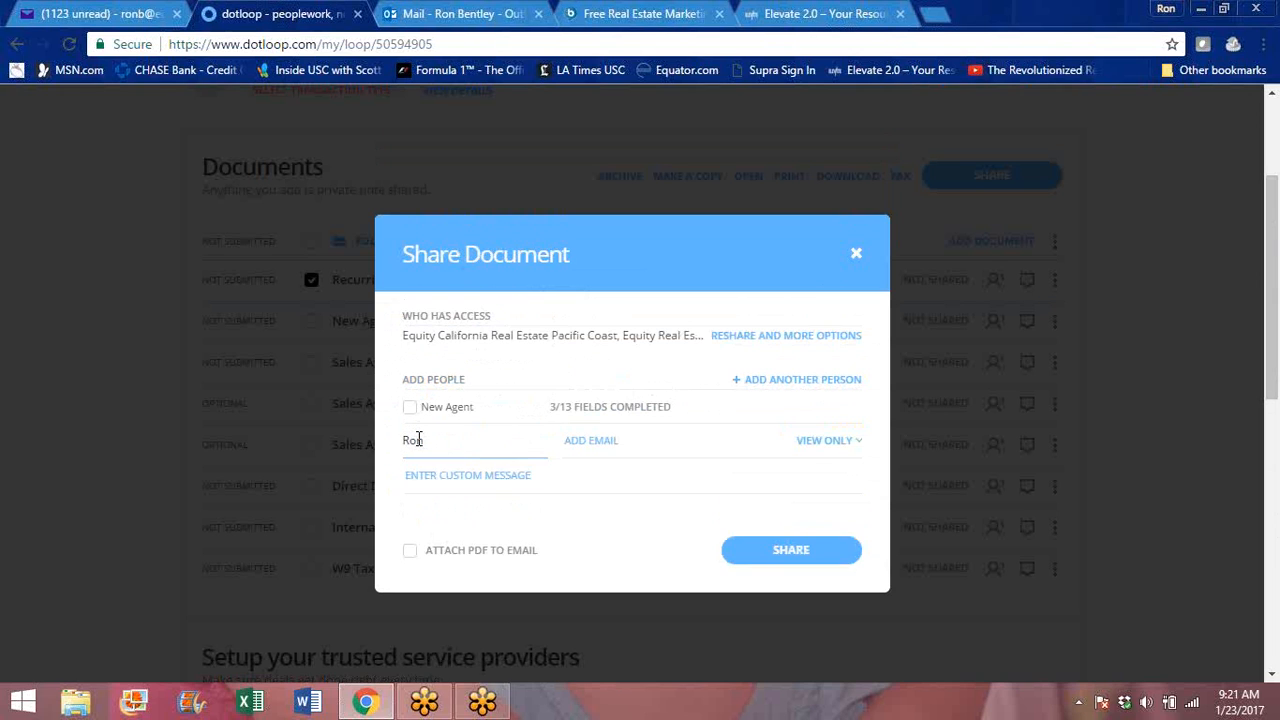
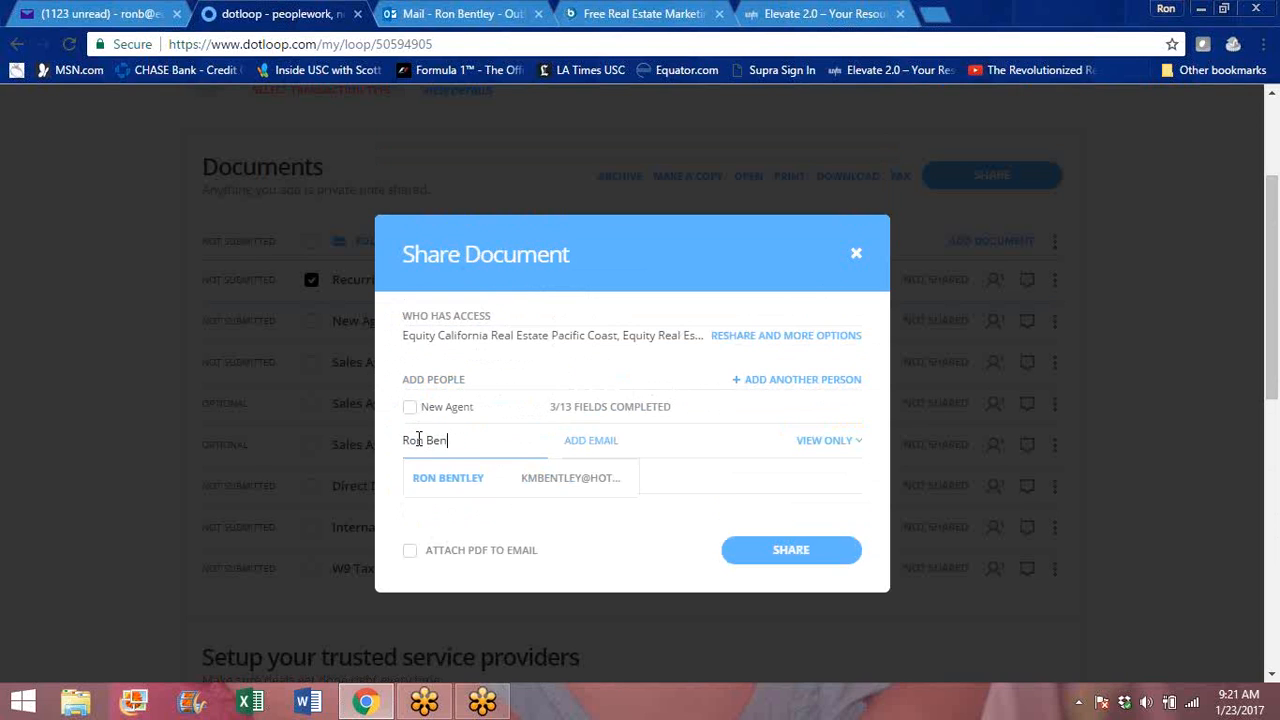
pyautogui.write('ley')
pyautogui.click(859, 445)
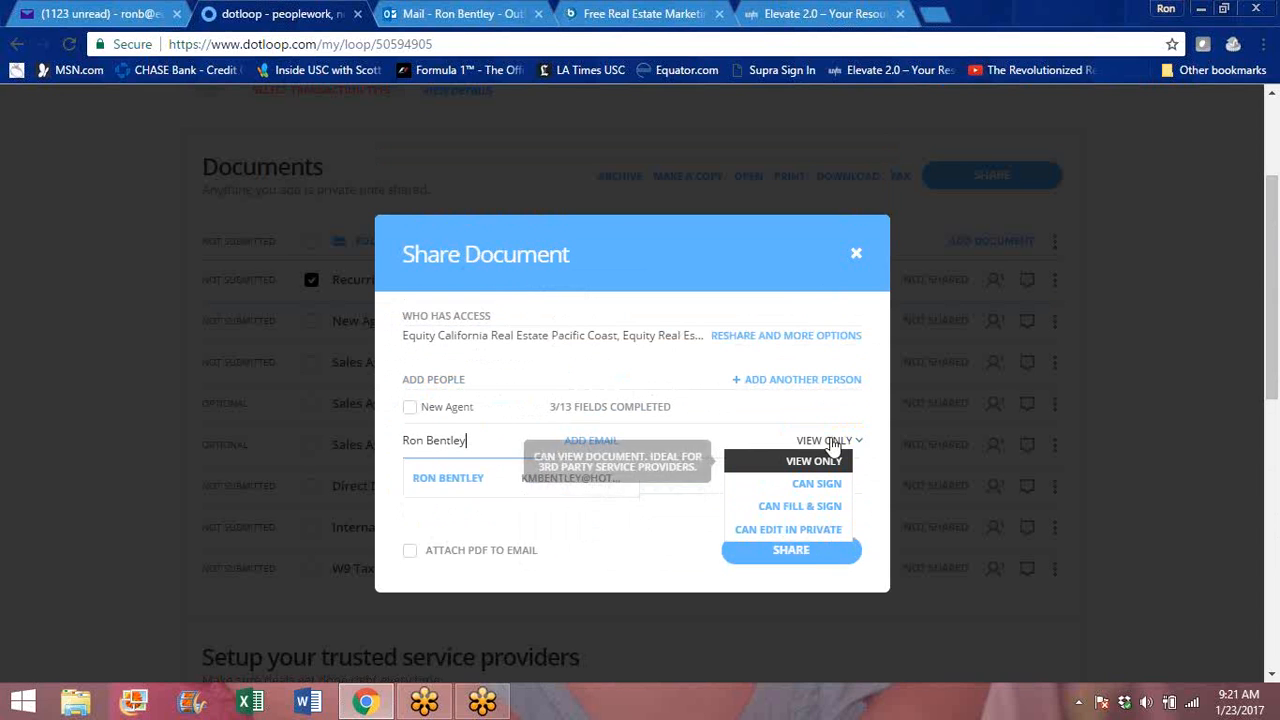
pyautogui.click(875, 400)
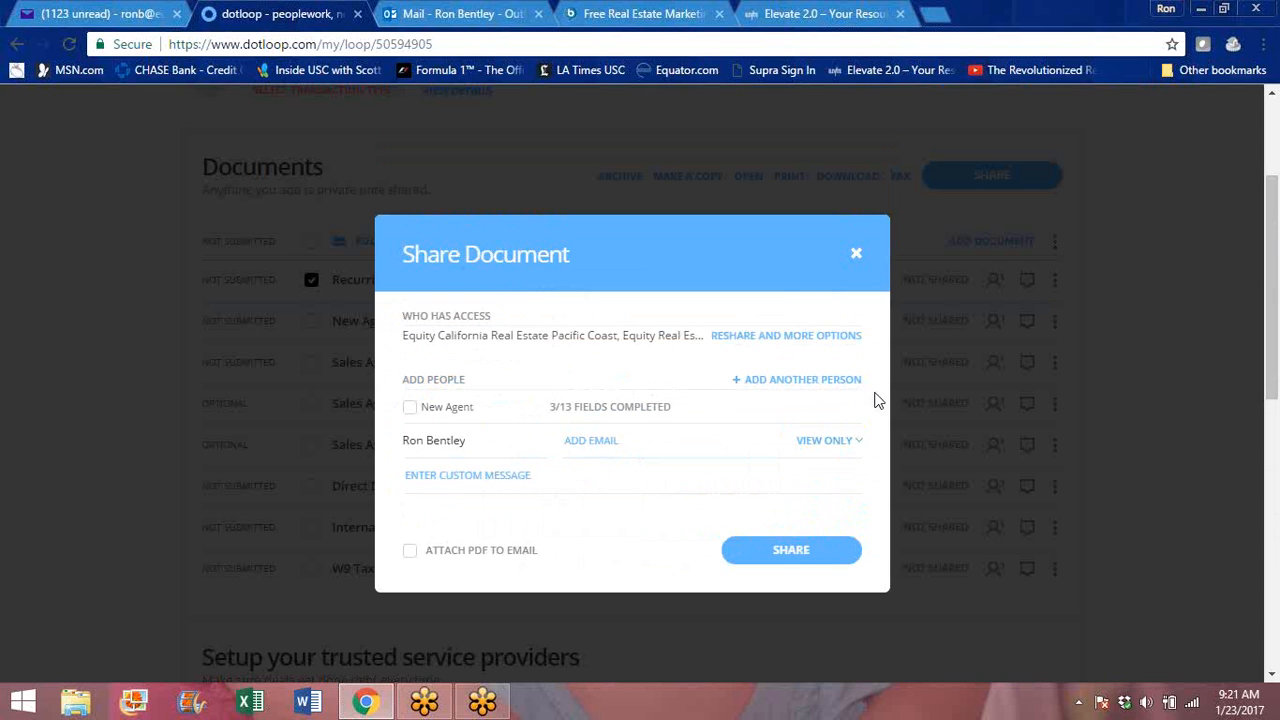
pyautogui.click(856, 258)
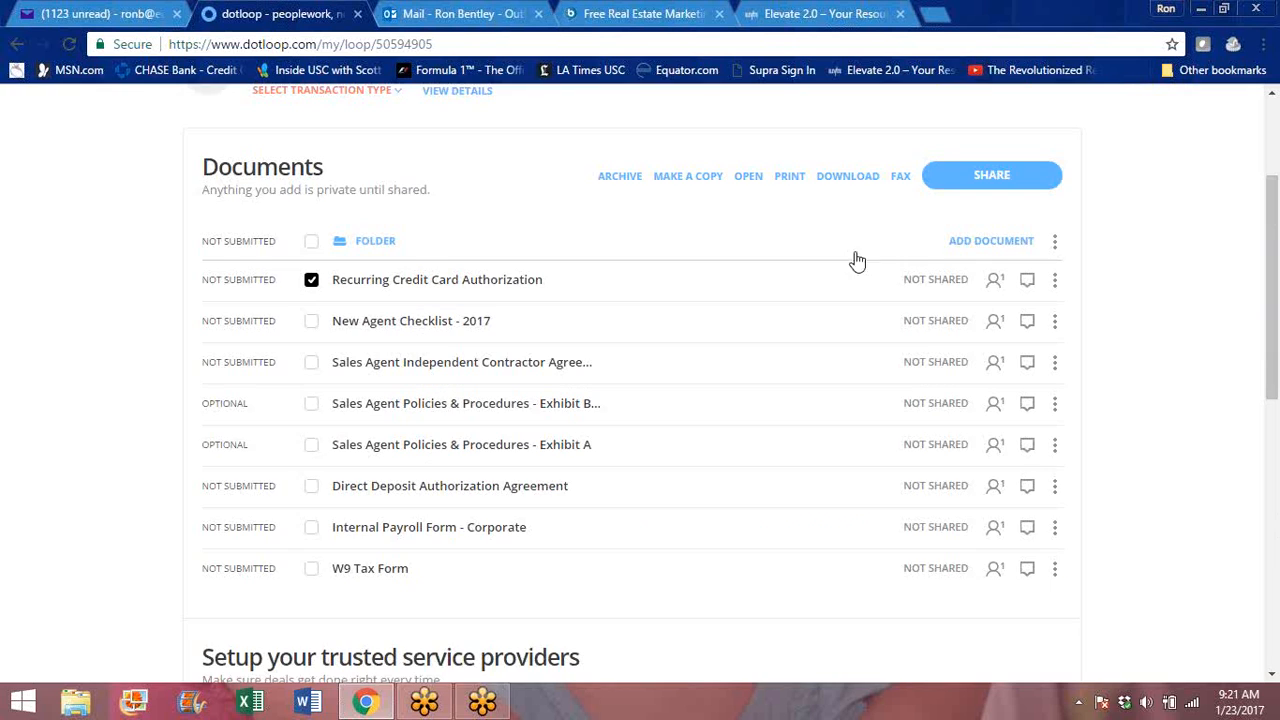
# - Open Internal Payroll Form - Corporate and review its recruit type, full name, agent number and referral fee sections
pyautogui.click(312, 530)
pyautogui.click(366, 531)
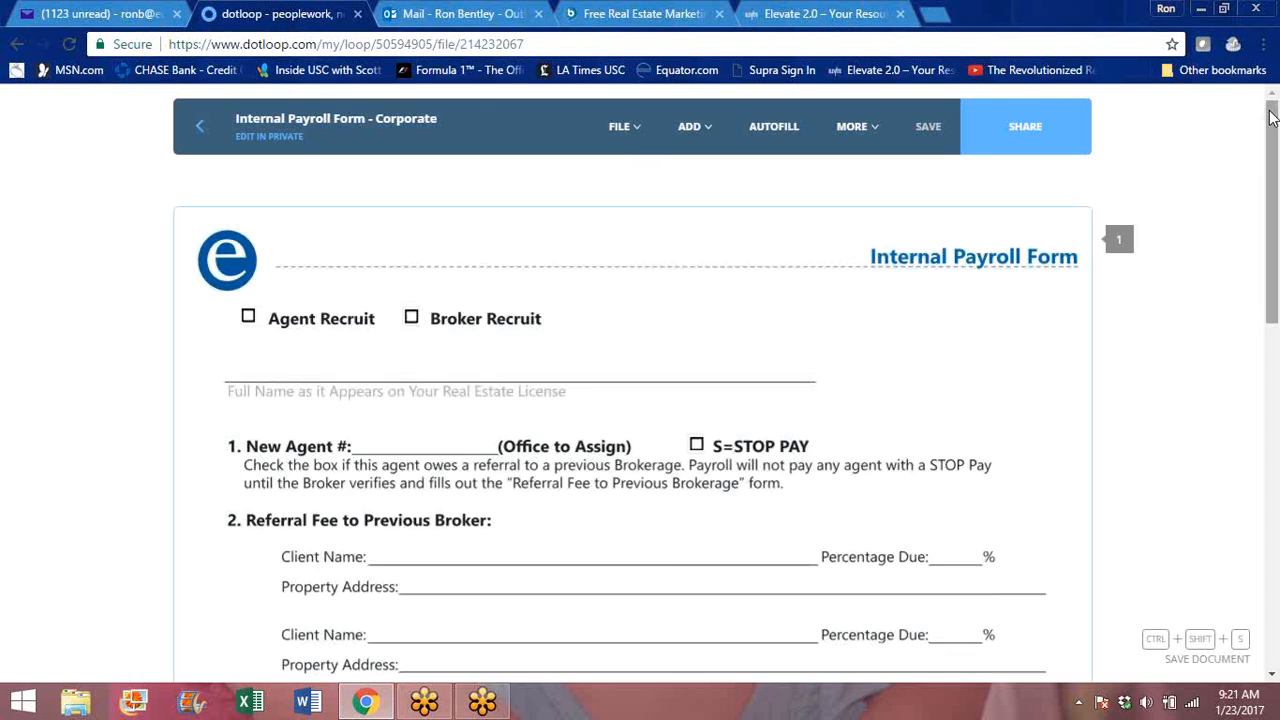
pyautogui.moveTo(1271, 117); pyautogui.dragTo(1271, 146)
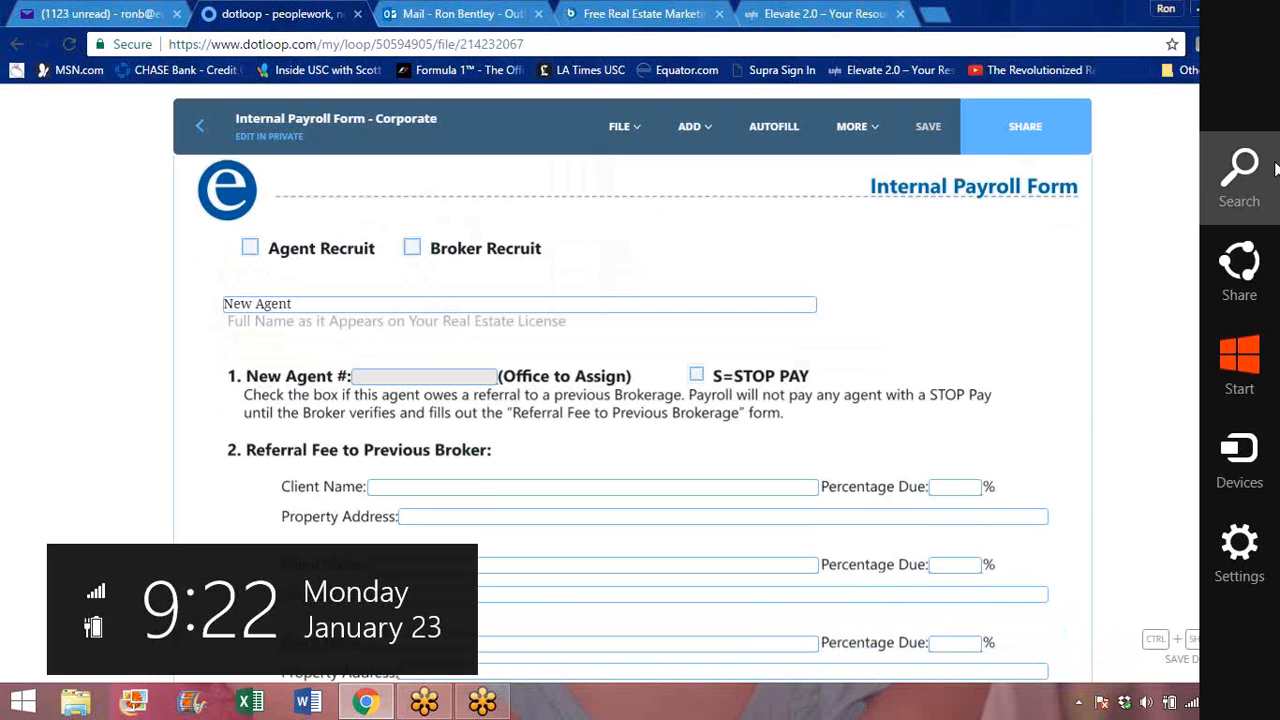
pyautogui.moveTo(1272, 146); pyautogui.dragTo(1268, 247)
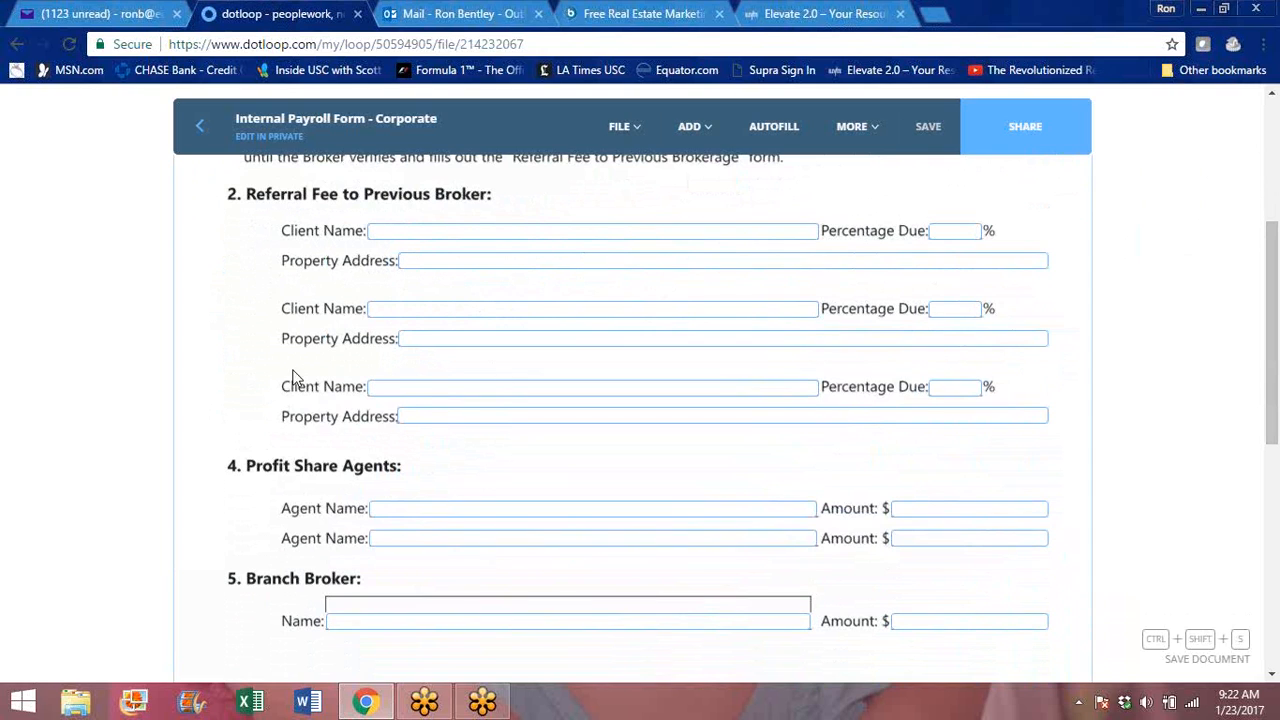
# - Check who the Profit Share Agents and Branch Broker name fields are assigned to, and return to the loop
pyautogui.click(381, 509)
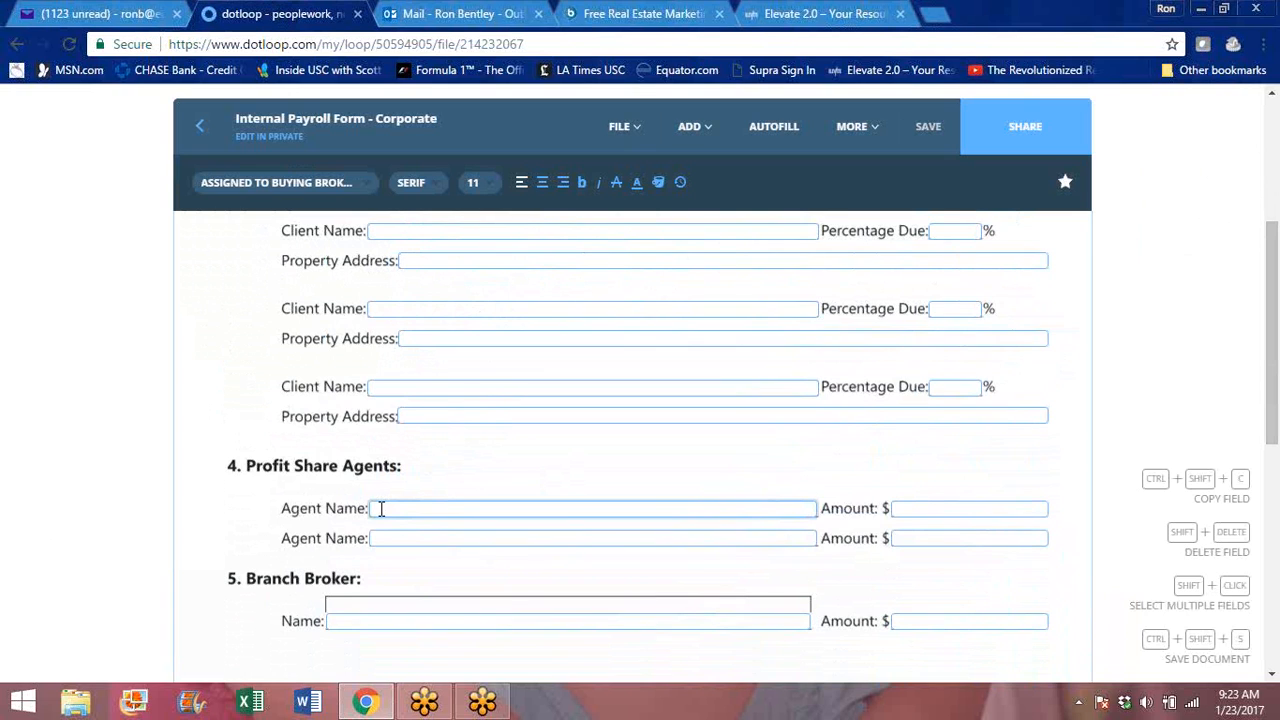
pyautogui.moveTo(1273, 305)
pyautogui.mouseDown()
pyautogui.moveTo(1272, 188)
pyautogui.moveTo(1272, 323)
pyautogui.mouseUp()
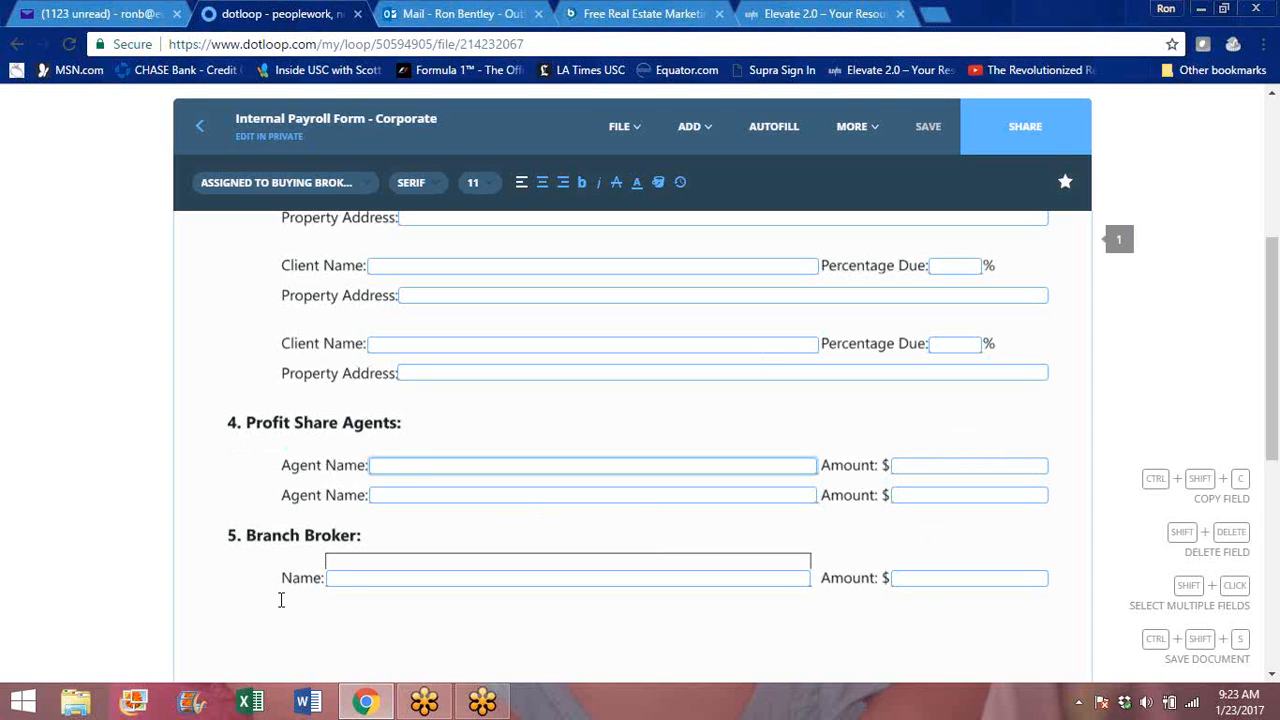
pyautogui.click(342, 564)
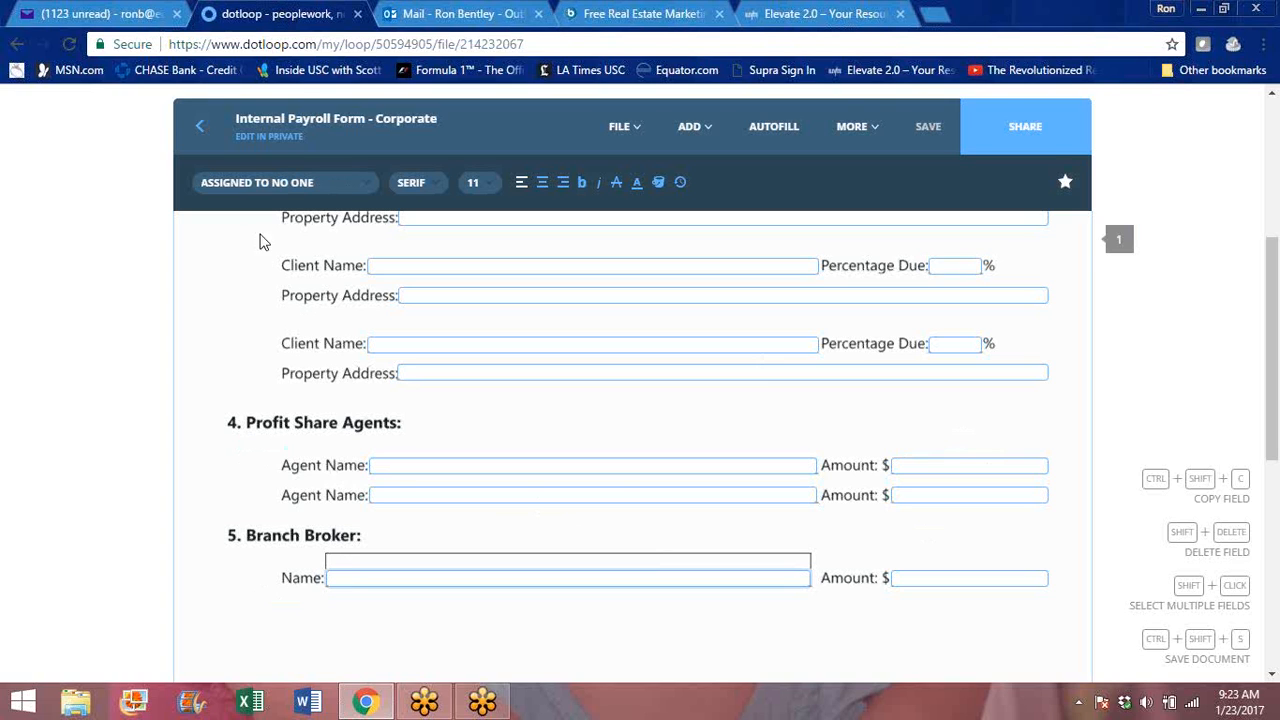
pyautogui.click(388, 466)
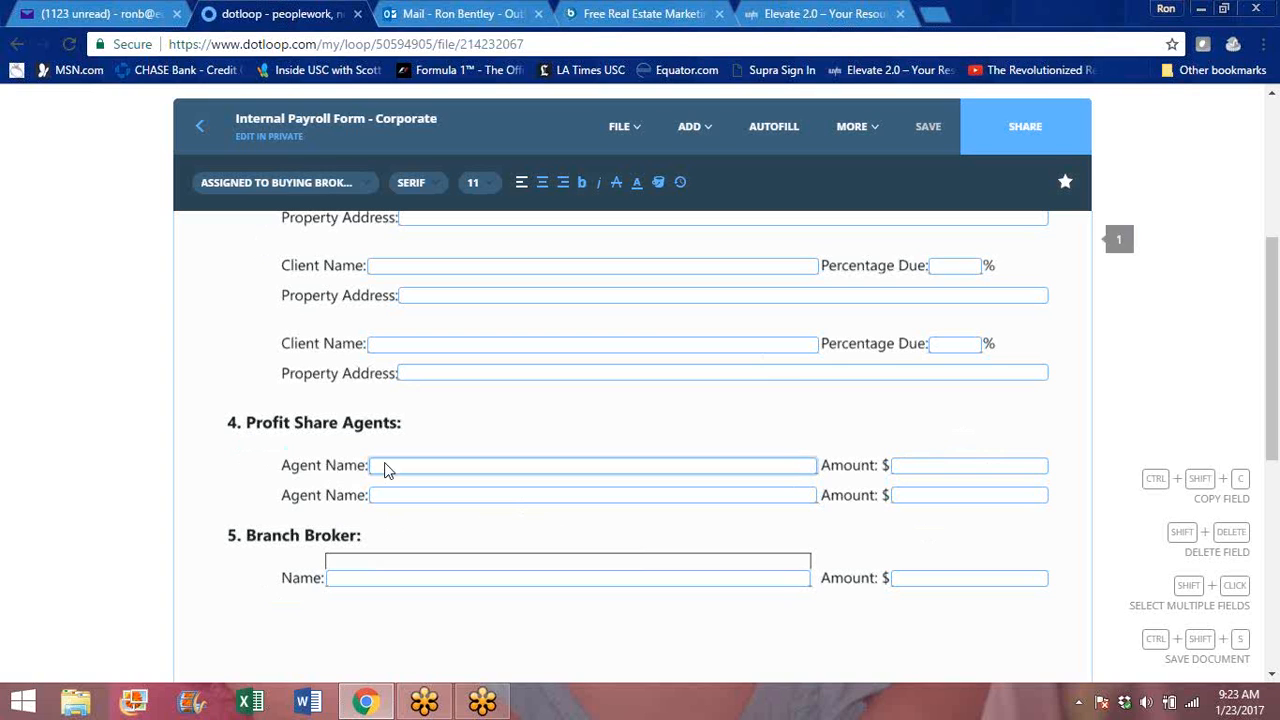
pyautogui.click(199, 126)
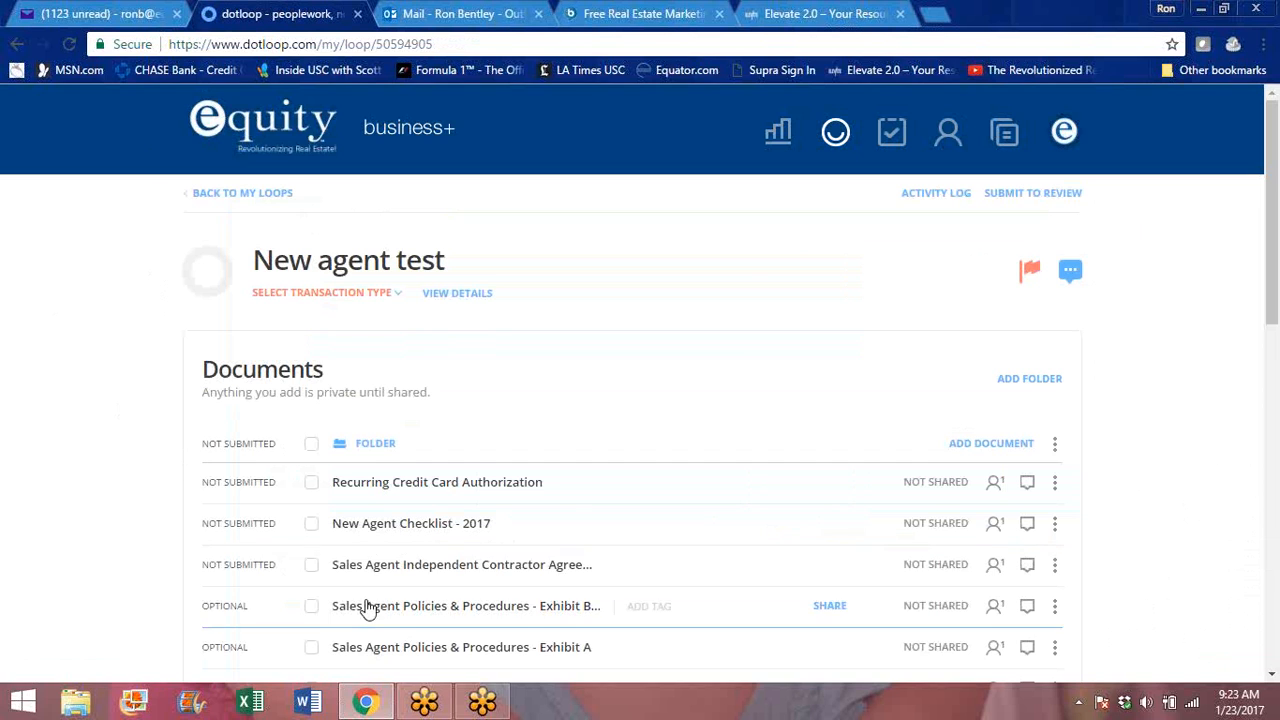
# - Open the Sales Agent Independent Contractor Agreement, check the role assignment of the Referred by/How You Heard About Equity field, and return to the loop
pyautogui.click(398, 647)
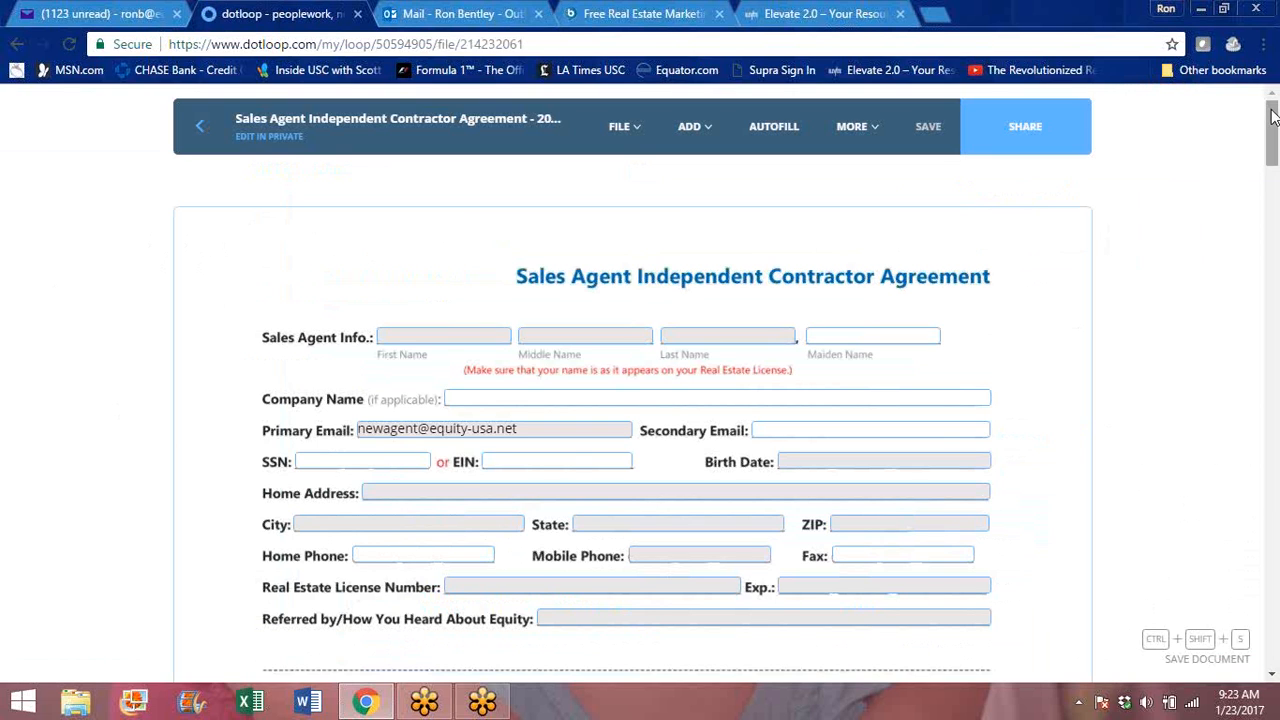
pyautogui.moveTo(1272, 117); pyautogui.dragTo(1273, 135)
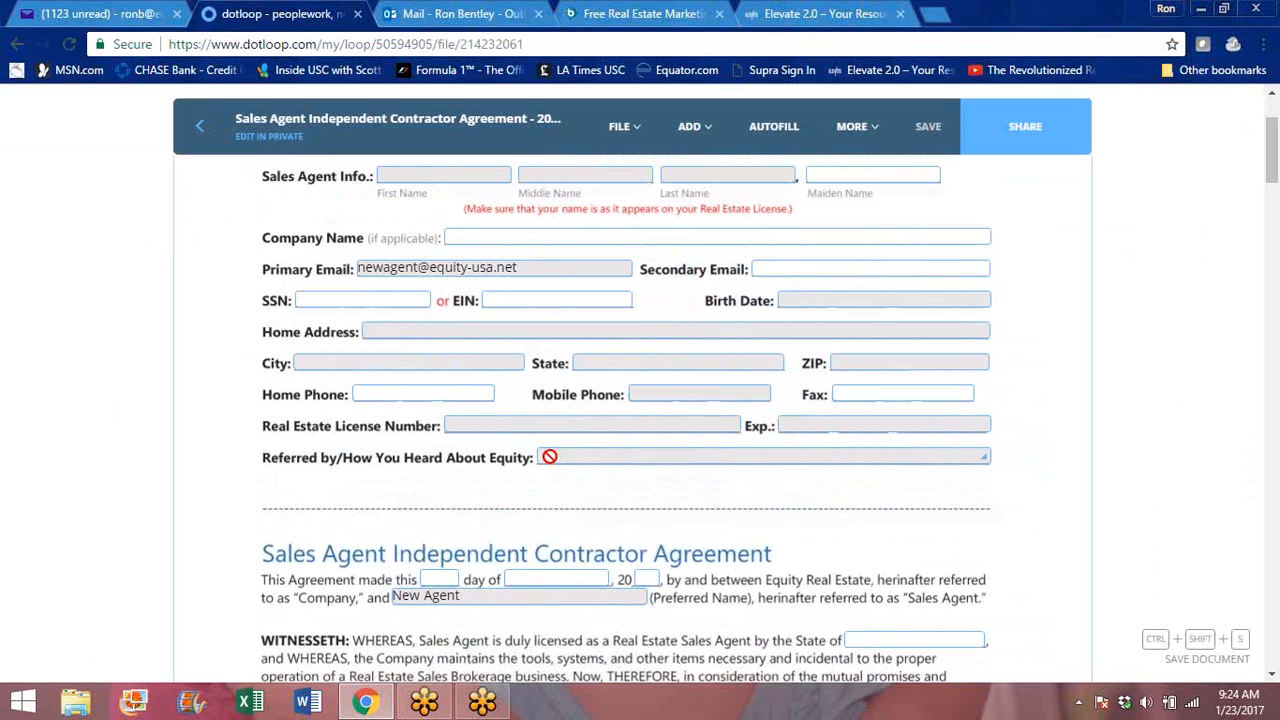
pyautogui.click(549, 456)
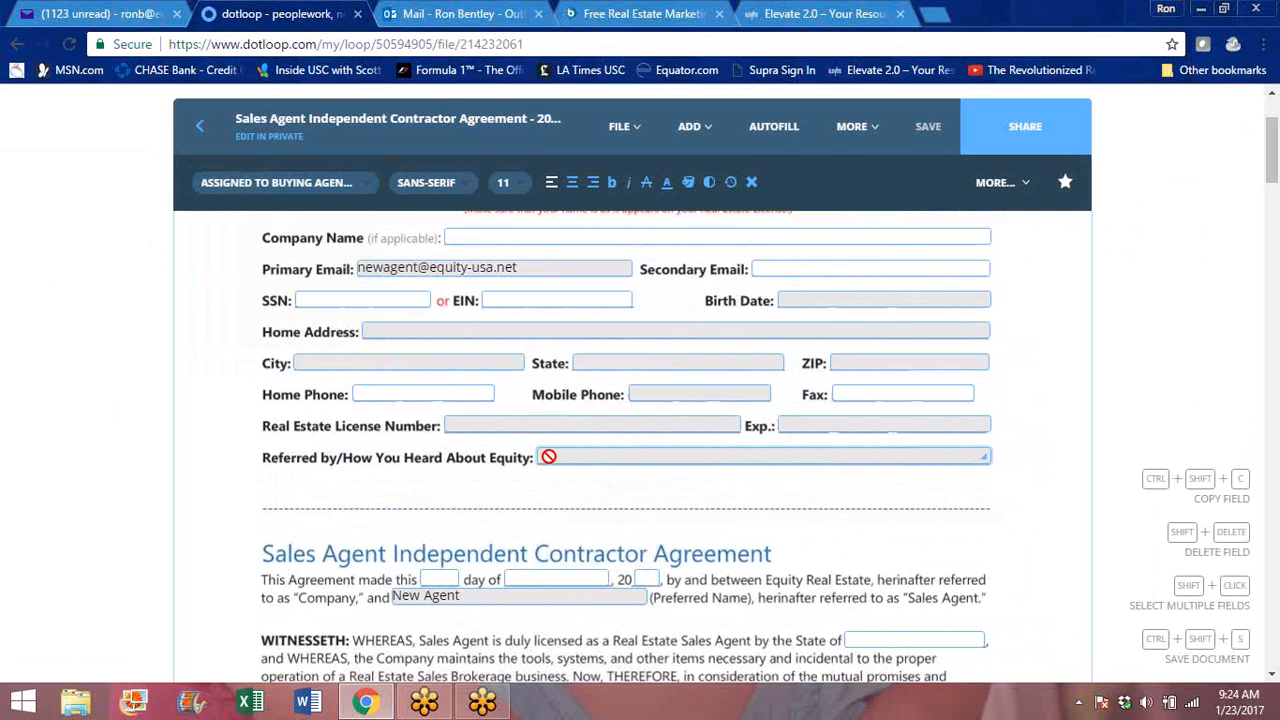
pyautogui.click(320, 183)
pyautogui.click(340, 251)
pyautogui.click(275, 183)
pyautogui.click(270, 183)
pyautogui.click(270, 183)
pyautogui.click(270, 190)
pyautogui.click(196, 125)
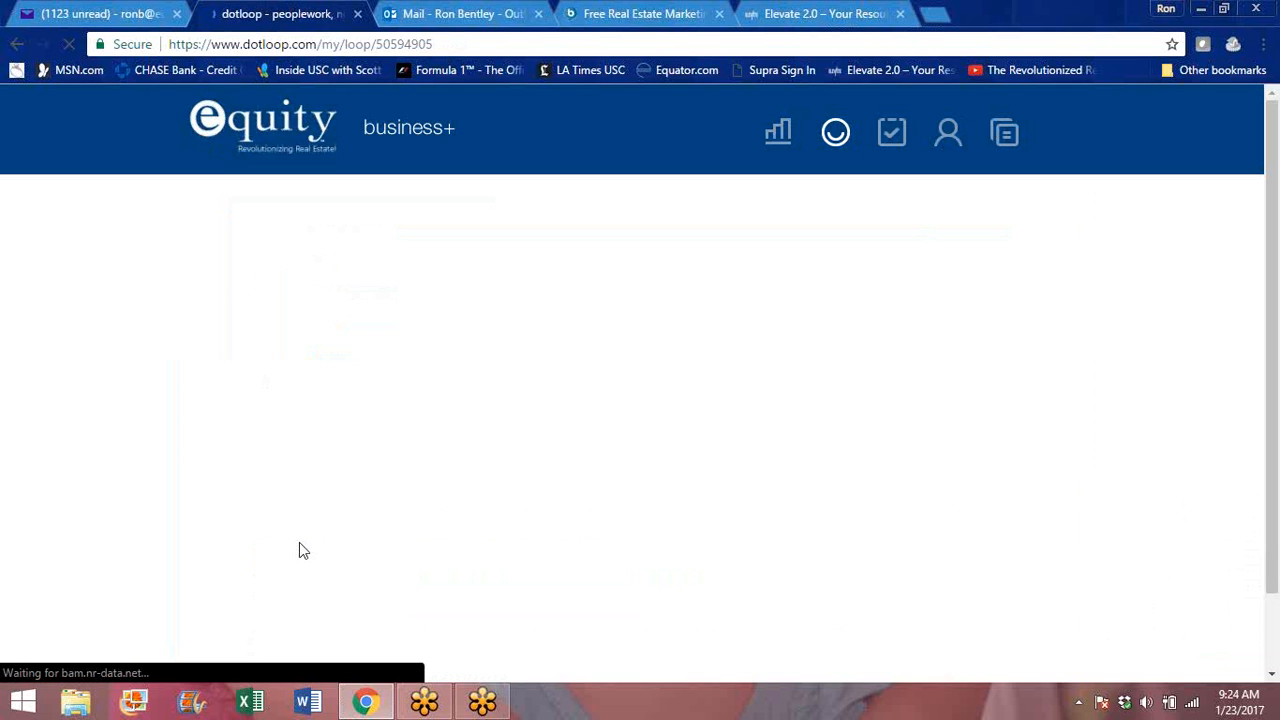
# - Reopen Internal Payroll Form - Corporate, review its Profit Share Agents and Branch Broker sections, and return to the loop's document list
pyautogui.moveTo(1272, 205); pyautogui.dragTo(1277, 280)
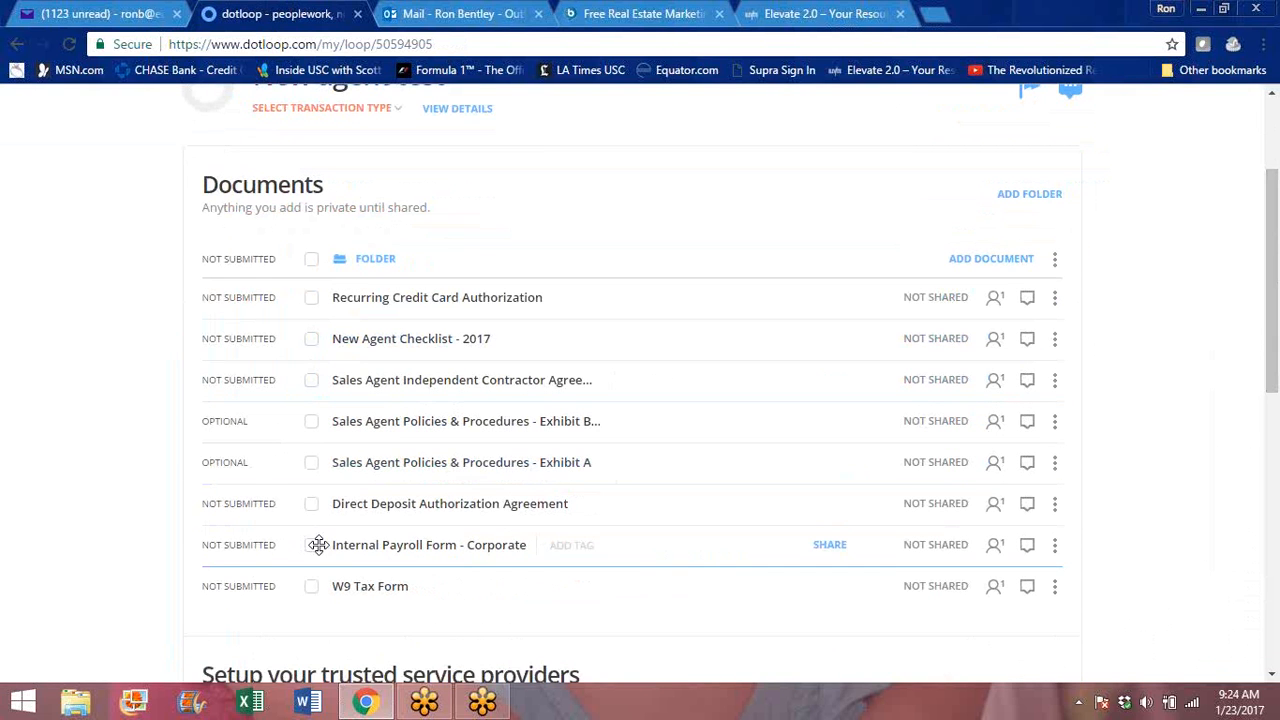
pyautogui.click(361, 552)
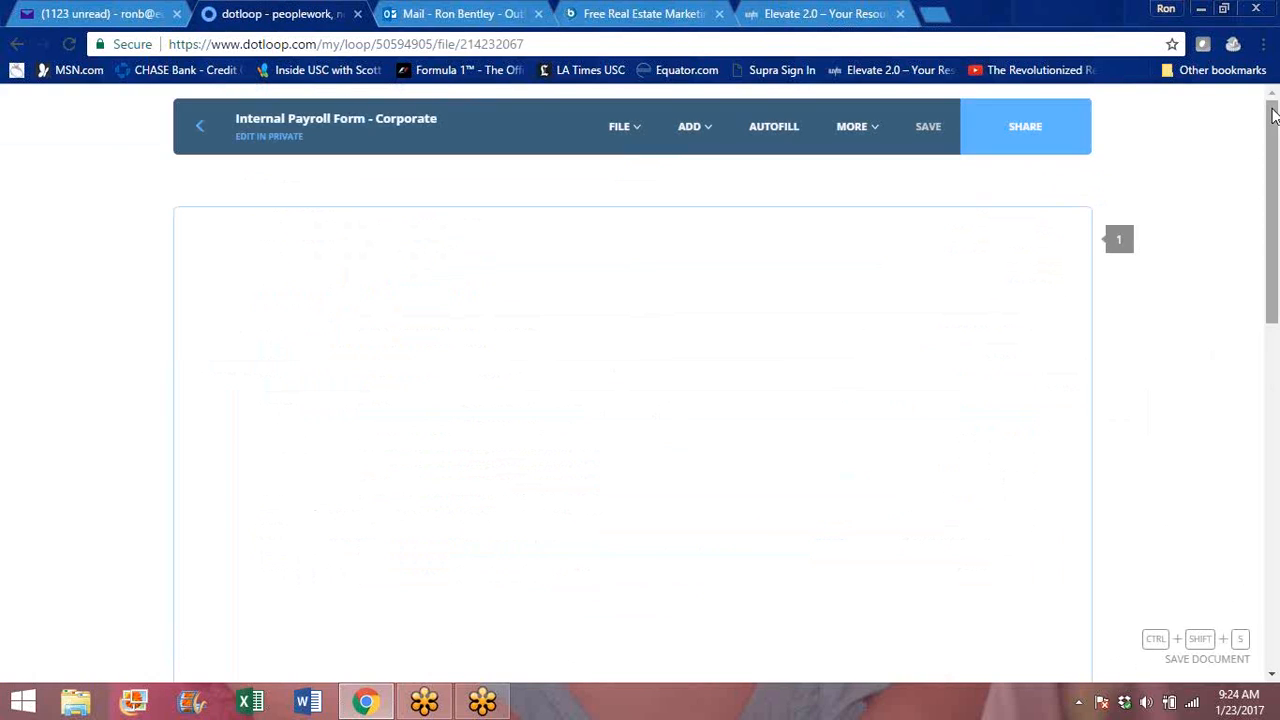
pyautogui.moveTo(1273, 115); pyautogui.dragTo(1276, 265)
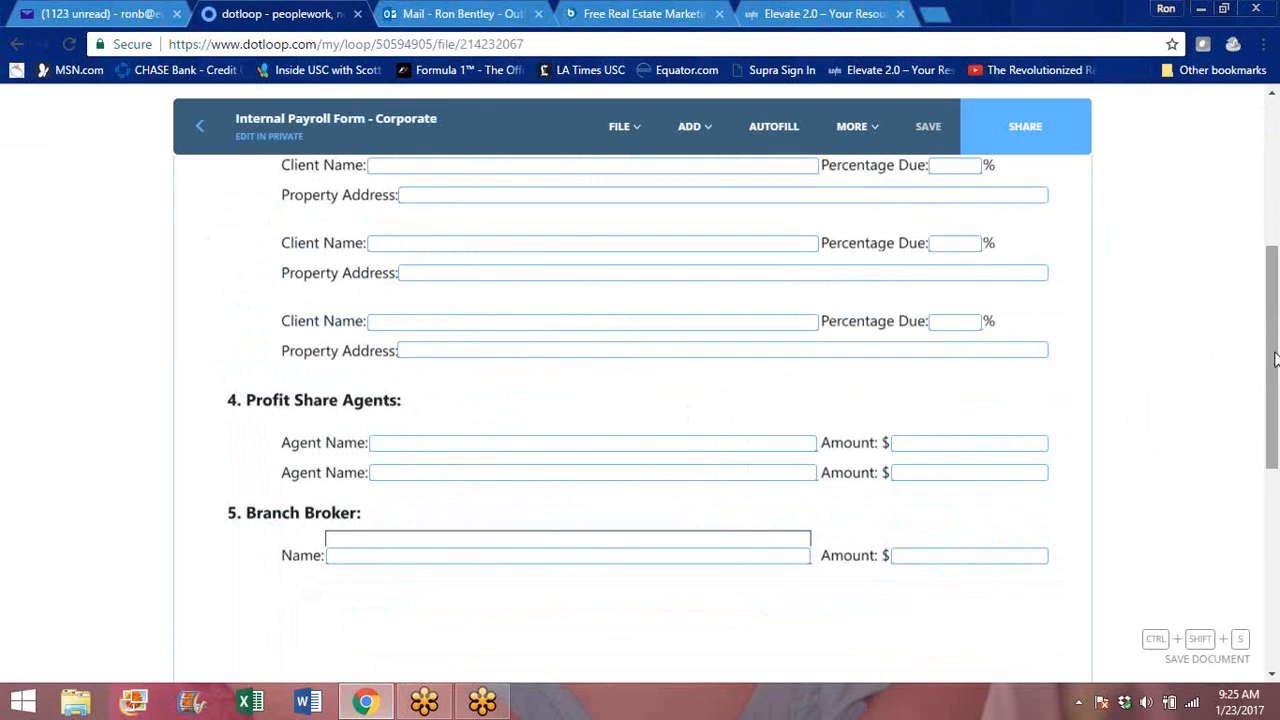
pyautogui.moveTo(1273, 350); pyautogui.dragTo(1273, 204)
pyautogui.click(199, 126)
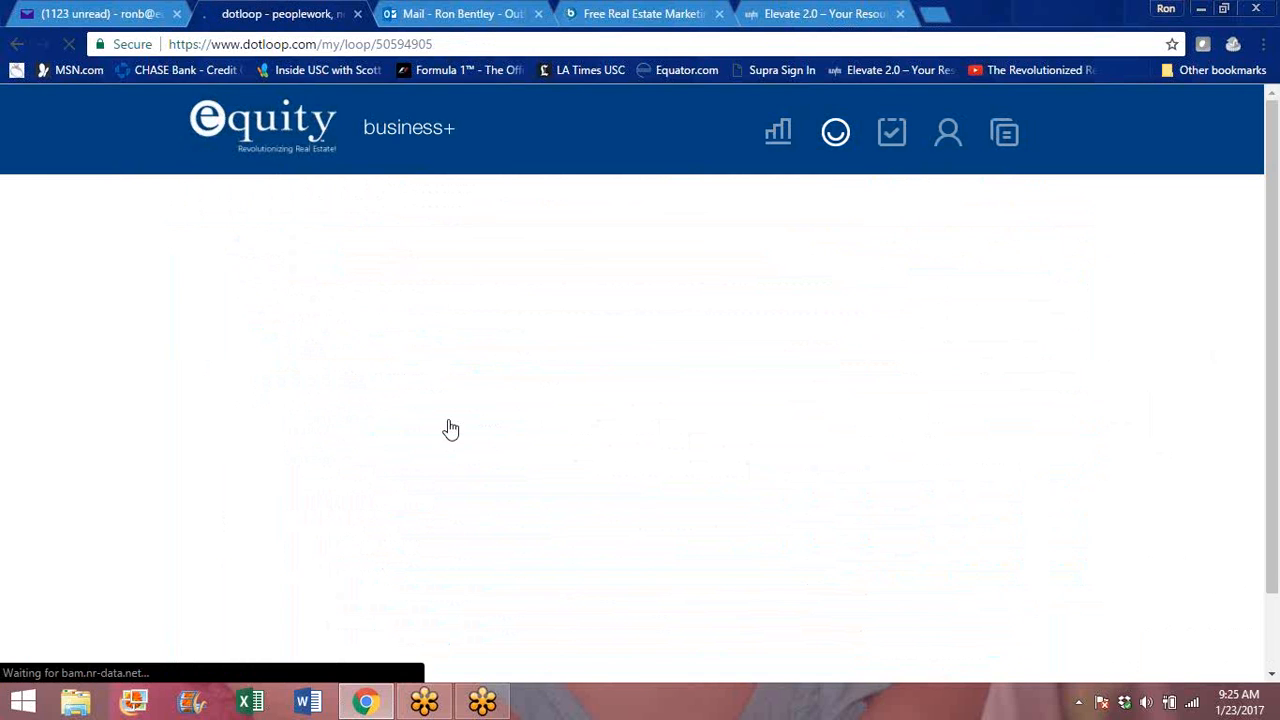
pyautogui.moveTo(1274, 115); pyautogui.dragTo(1278, 198)
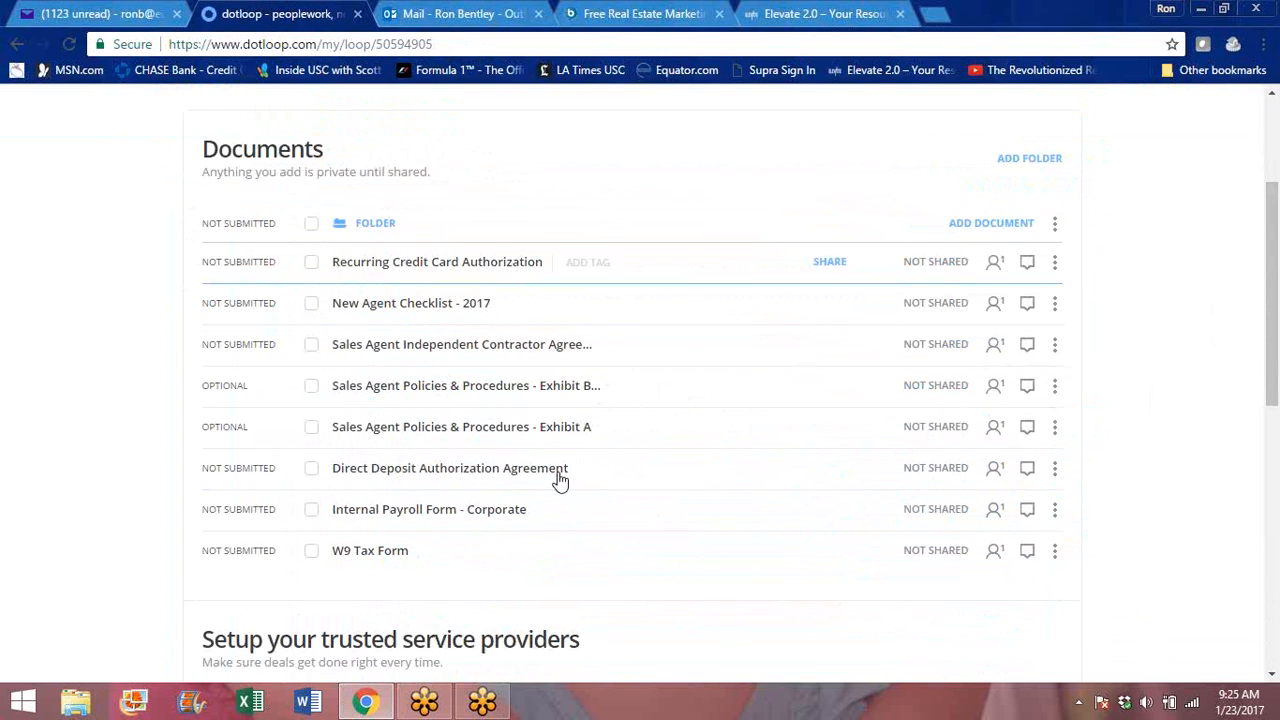